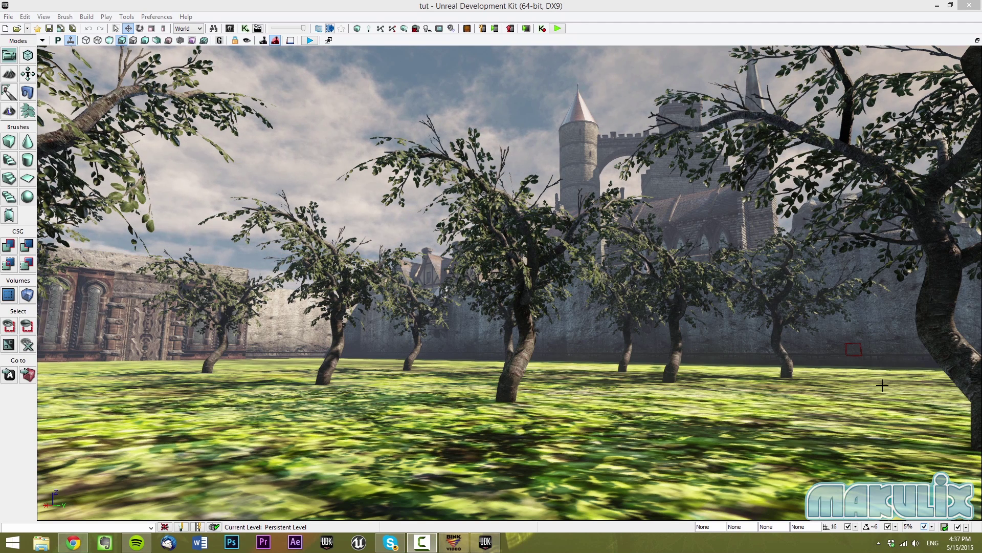
# Show the Content Browser beside the level view and filter its assets to static meshes in the UDKGame package.
pyautogui.moveTo(782, 407); pyautogui.dragTo(782, 407, button='right')
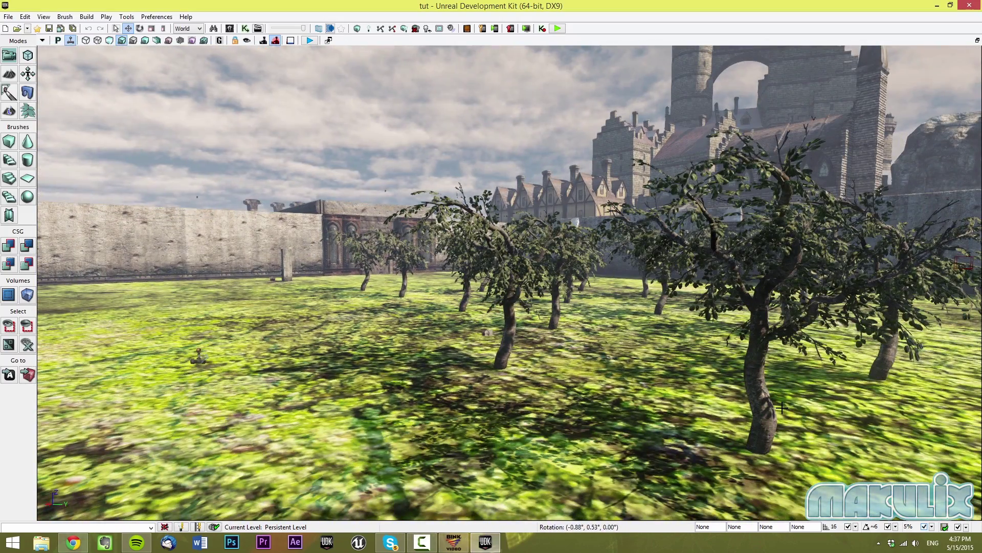
pyautogui.click(782, 408)
pyautogui.moveTo(781, 407); pyautogui.dragTo(782, 408, button='right')
pyautogui.moveTo(782, 408); pyautogui.dragTo(782, 407)
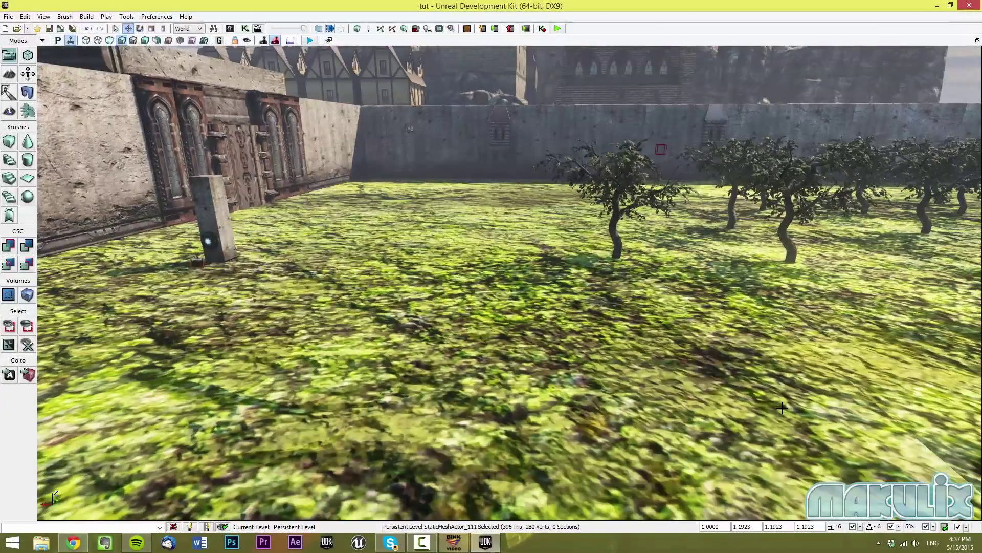
pyautogui.hotkey('ctrl', 'shift', 'f')
pyautogui.press('super+Right')
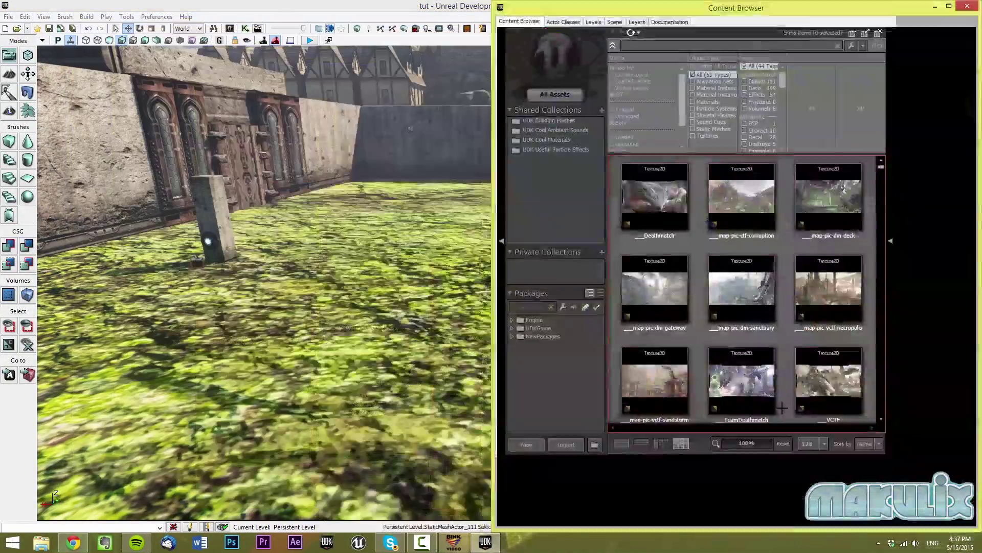
pyautogui.click(713, 129)
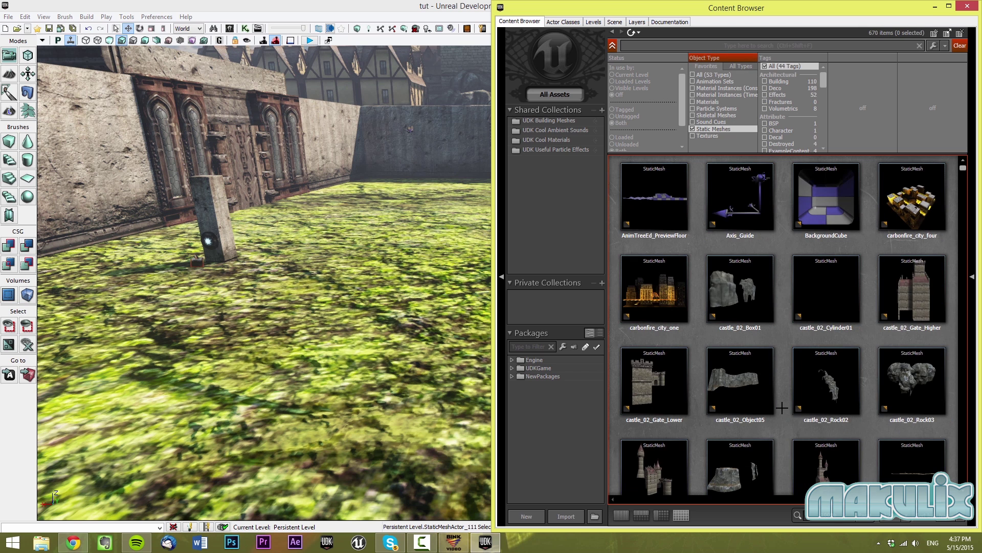
pyautogui.click(538, 367)
# Place the S_NEC_Walls_CurveWall_01 static mesh on the grass near the stone pillar and hide the Content Browser.
pyautogui.moveTo(963, 169); pyautogui.dragTo(963, 237)
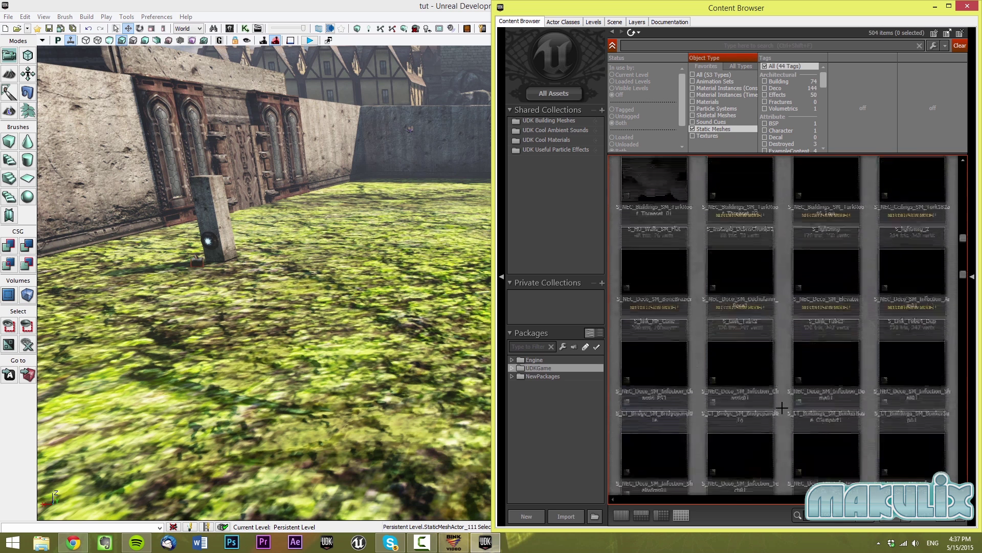
pyautogui.scroll(-2, 782, 407)
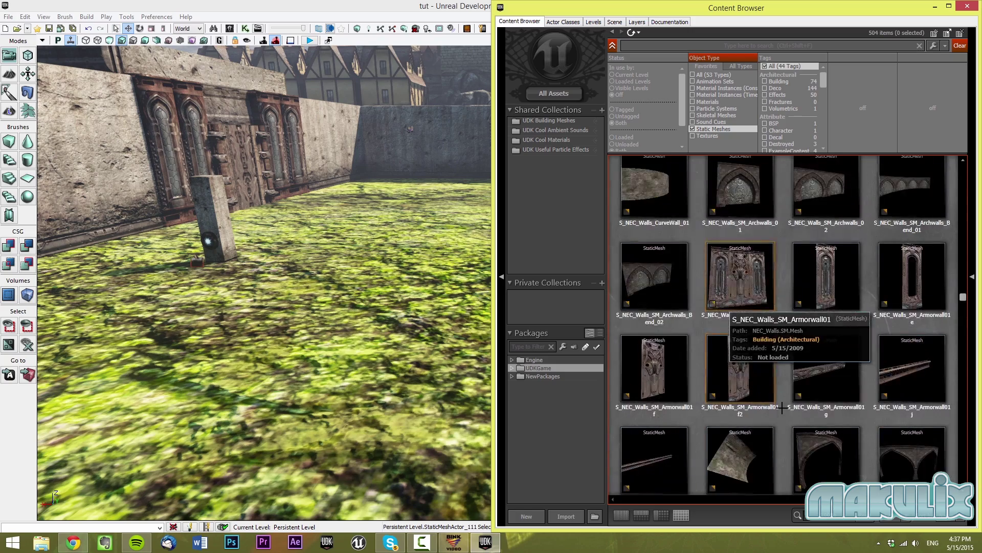
pyautogui.scroll(1, 781, 408)
pyautogui.click(654, 189)
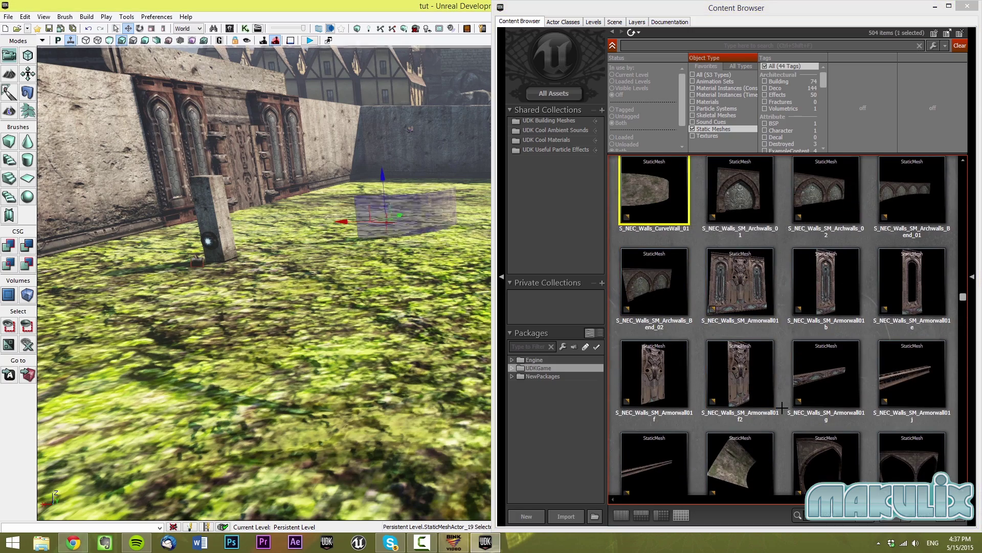
pyautogui.click(936, 6)
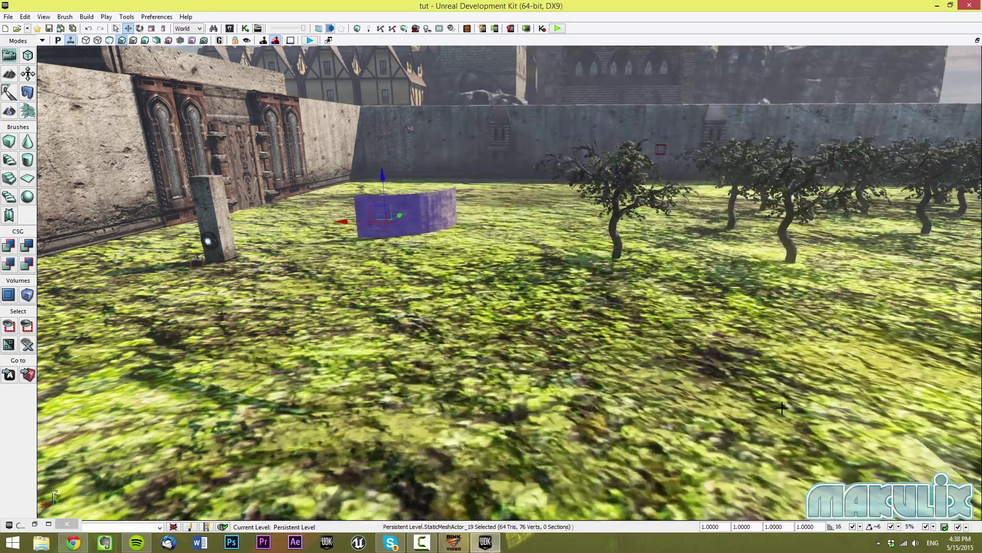
# Enlarge the curved wall standing on the grass near the stone pillar.
pyautogui.moveTo(781, 408); pyautogui.dragTo(782, 408)
pyautogui.press('space')
pyautogui.moveTo(782, 408); pyautogui.dragTo(782, 407, button='right')
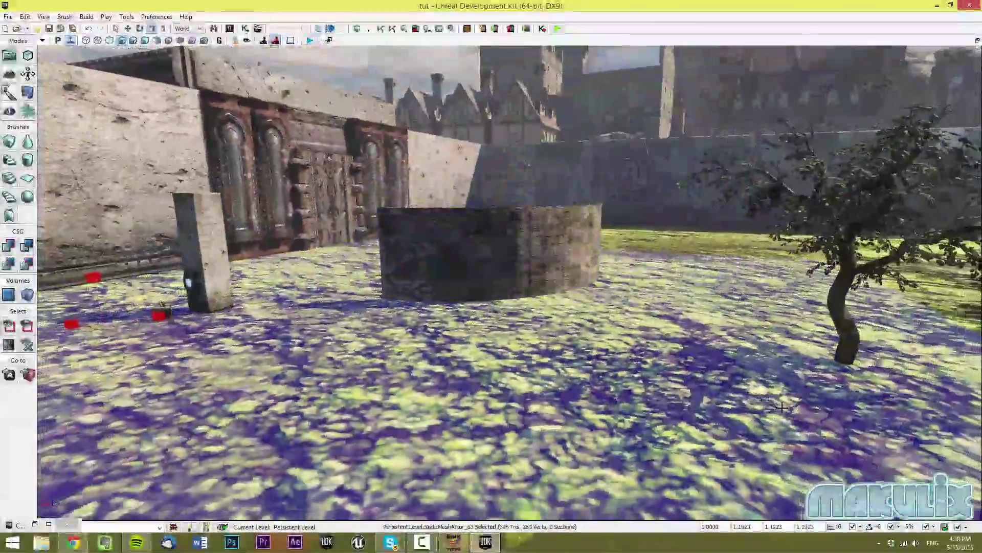
pyautogui.moveTo(782, 407); pyautogui.dragTo(782, 407)
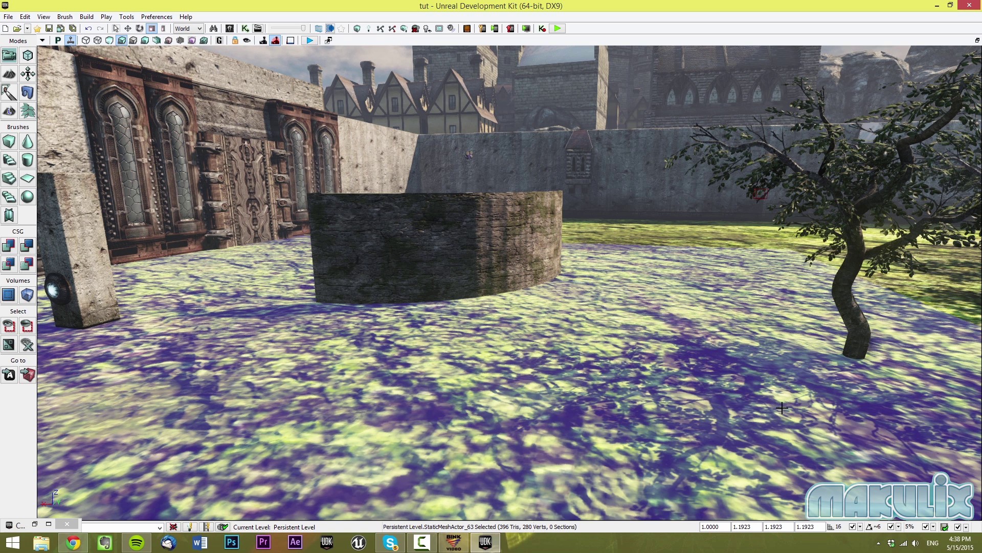
# Switch to RAD Video Tools and open IMG_0615.mov from the Desktop in the Bink Compressor.
pyautogui.click(454, 541)
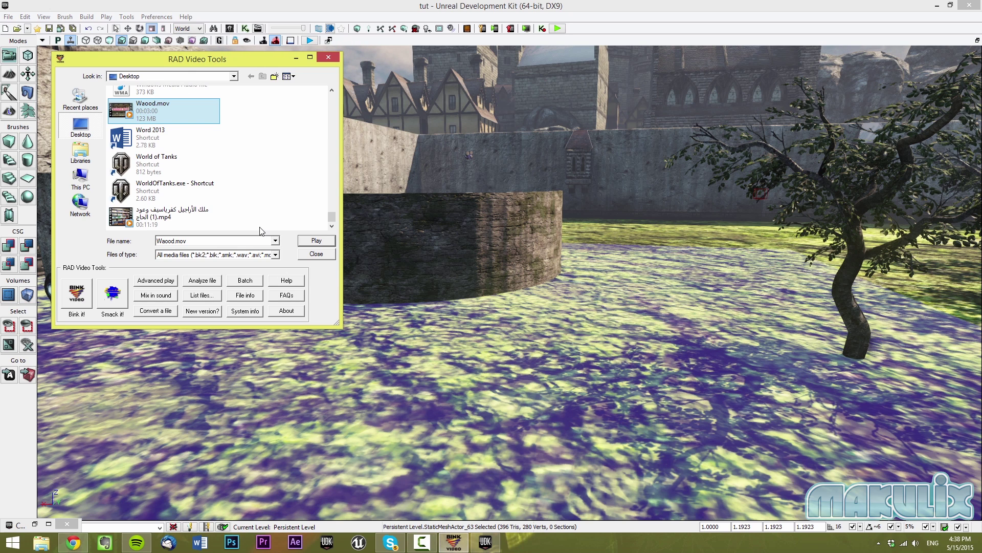
pyautogui.moveTo(331, 218); pyautogui.dragTo(333, 175)
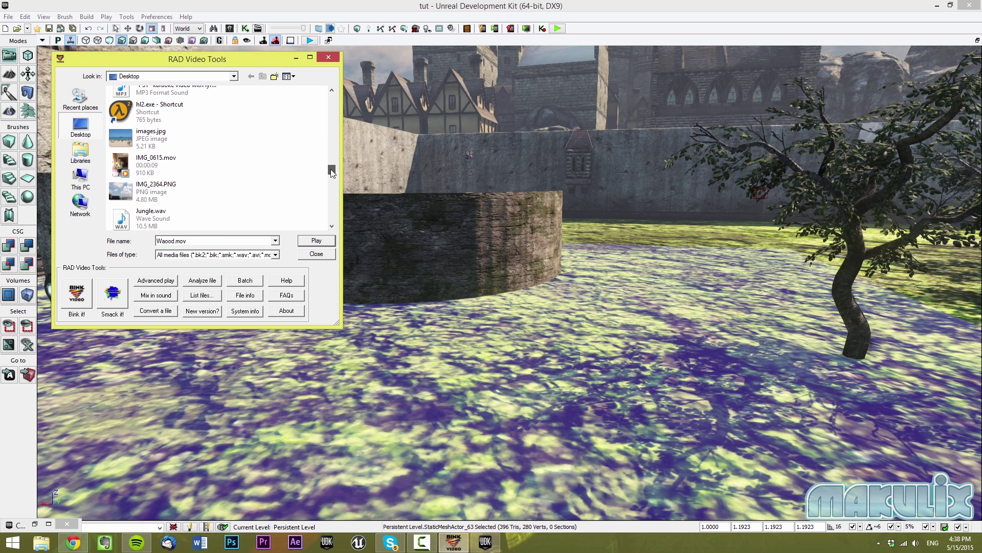
pyautogui.click(174, 164)
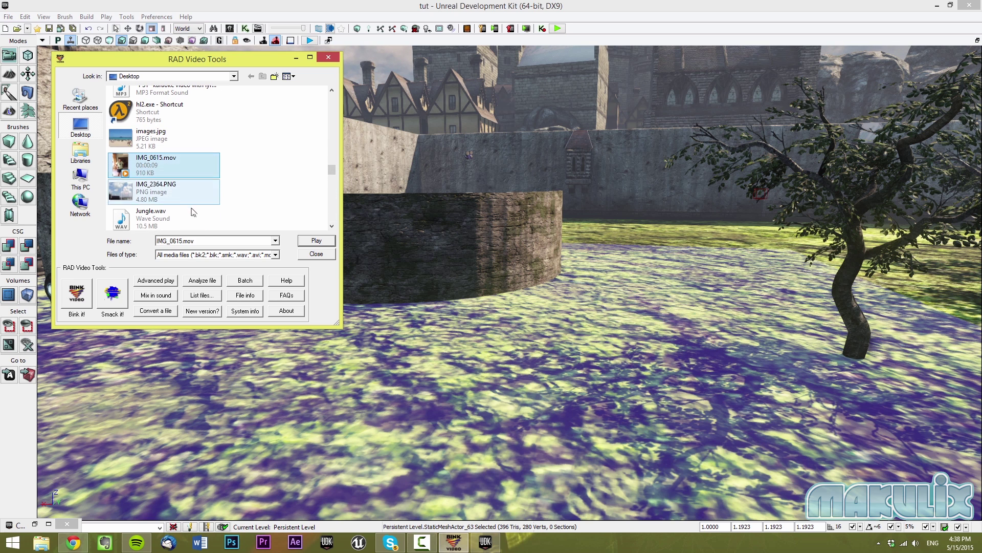
pyautogui.click(77, 294)
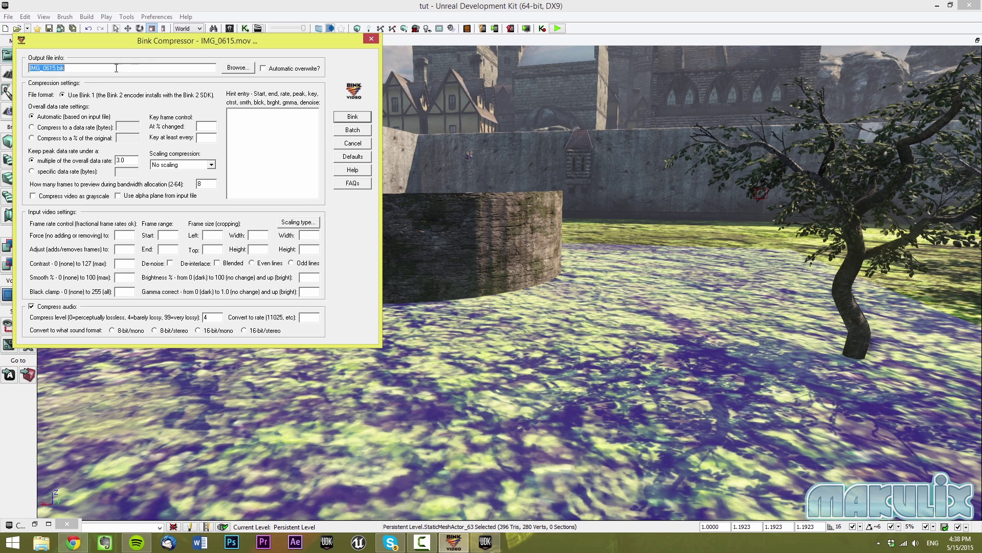
# Name the compressor's output file VideoBakground.bik.
pyautogui.click(79, 67)
pyautogui.press('BackSpace')
pyautogui.press('BackSpace')
pyautogui.press('BackSpace')
pyautogui.press('BackSpace')
pyautogui.press('BackSpace')
pyautogui.press('BackSpace')
pyautogui.press('BackSpace')
pyautogui.press('BackSpace')
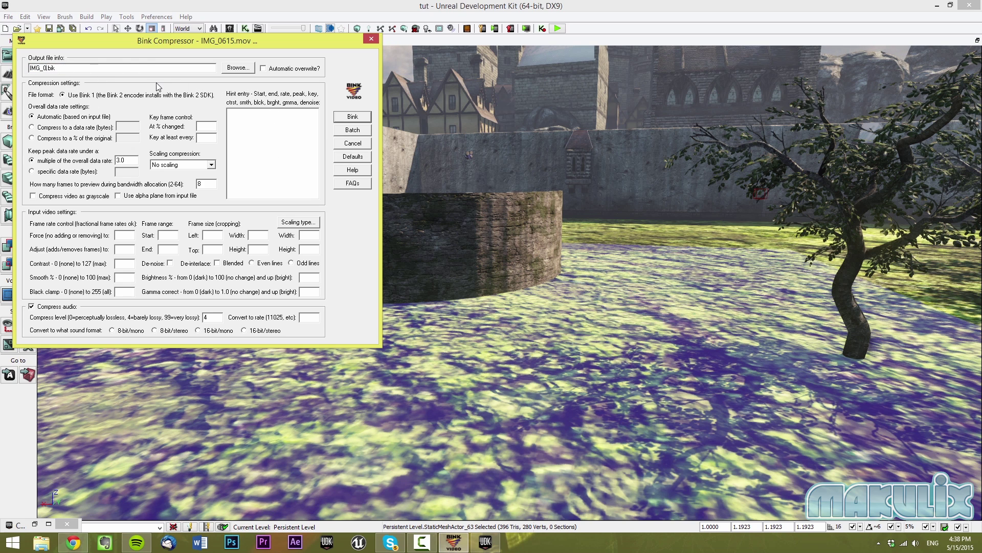
pyautogui.write('VideoBakground')
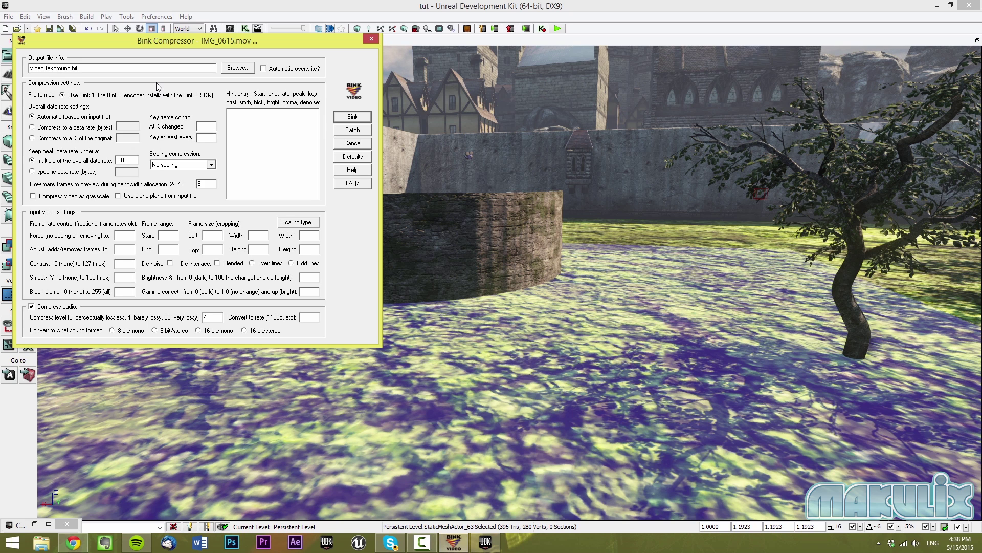
# Compress the movie to a Bink video with the default settings and close RAD Video Tools.
pyautogui.click(353, 117)
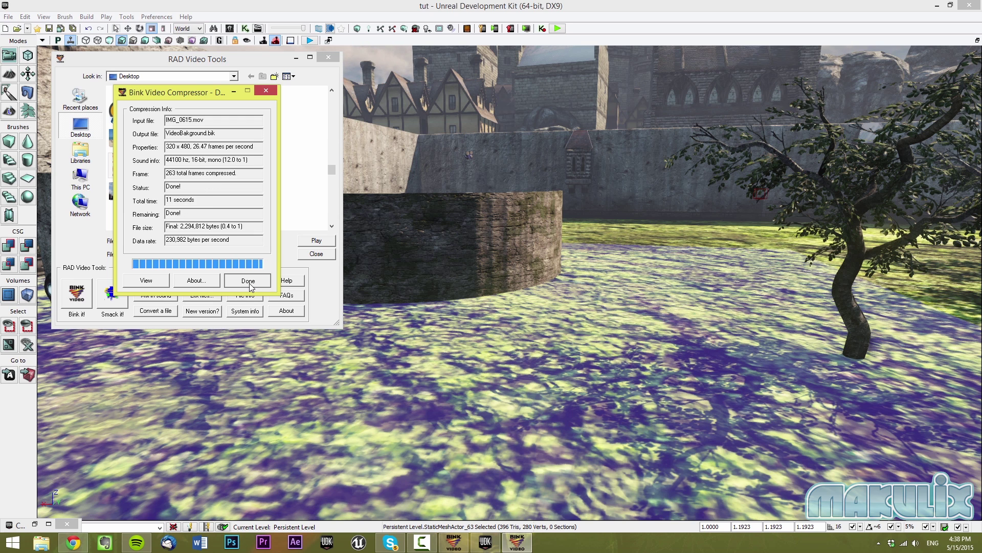
pyautogui.click(249, 281)
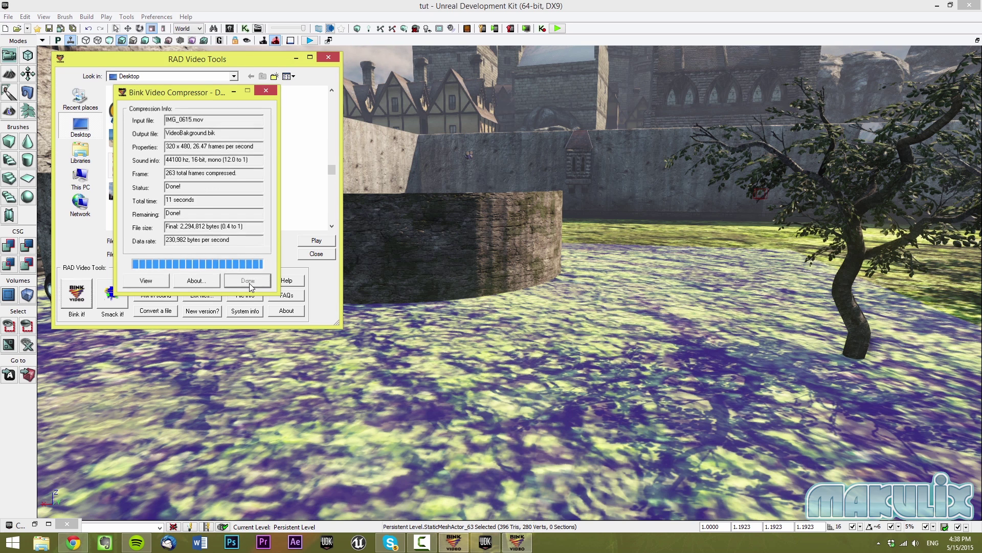
pyautogui.click(328, 58)
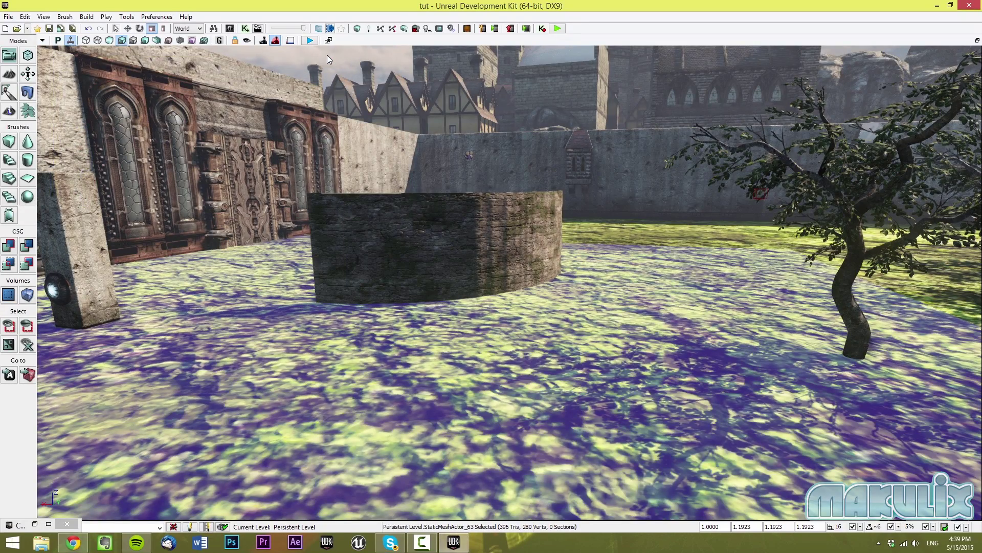
# Choose VideoBakground.bik from the Desktop for import through the Content Browser.
pyautogui.hotkey('ctrl', 'shift', 'f')
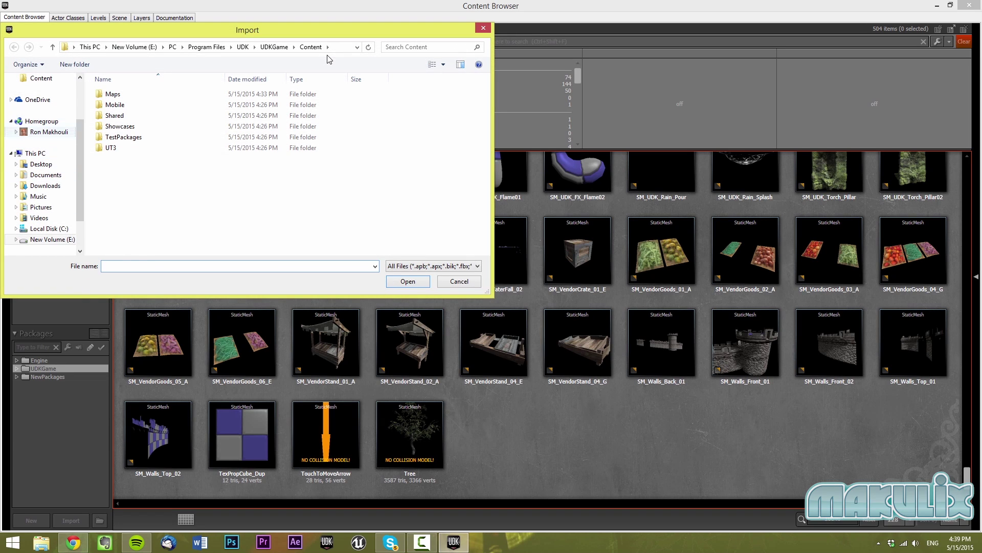
pyautogui.click(41, 164)
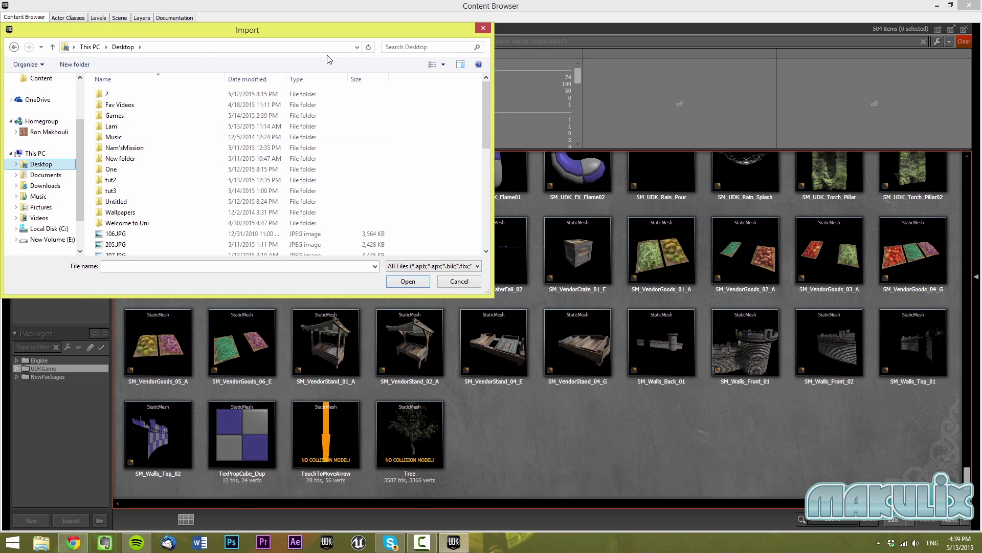
pyautogui.scroll(-10, 328, 60)
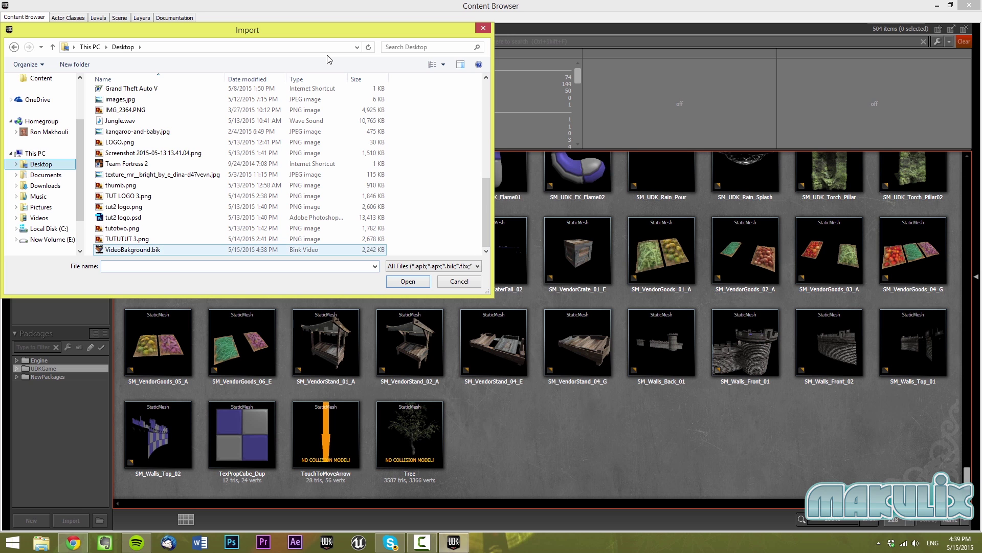
pyautogui.click(133, 249)
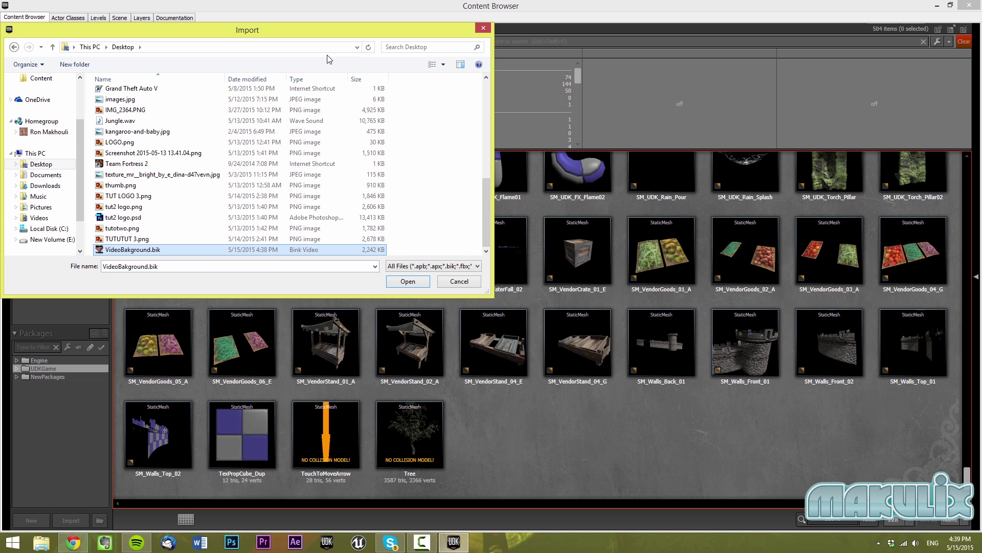
pyautogui.press('Return')
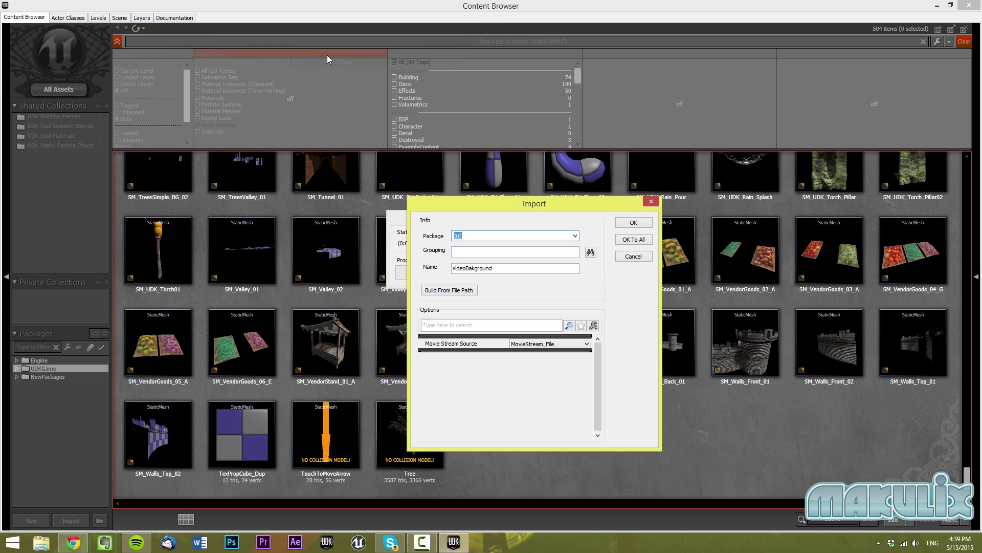
# Import the movie into a package named VideoBackground_1 under the name VideoBakground_1, with MovieStream_File as the stream source.
pyautogui.press('Tab')
pyautogui.press('Tab')
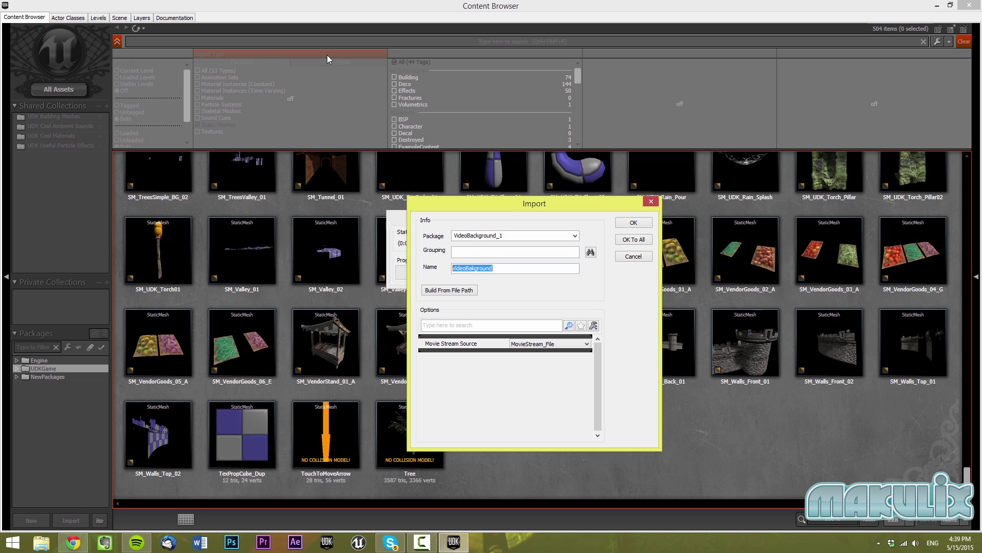
pyautogui.press('Right')
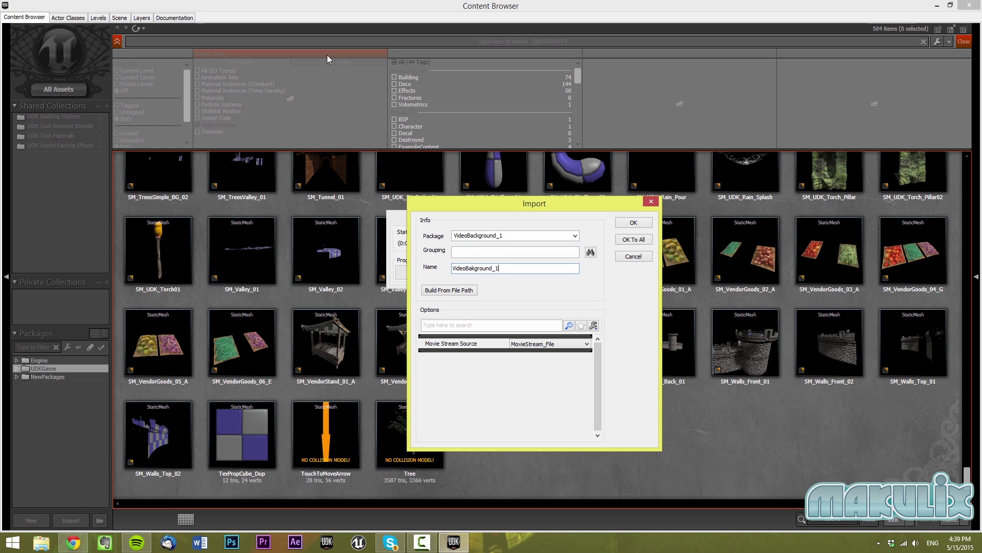
pyautogui.press('Tab')
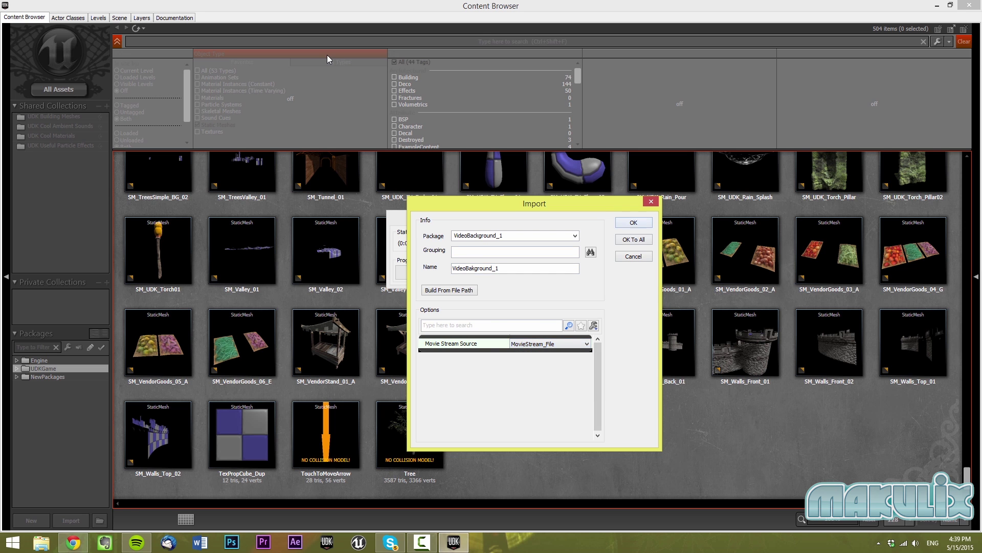
pyautogui.press('Return')
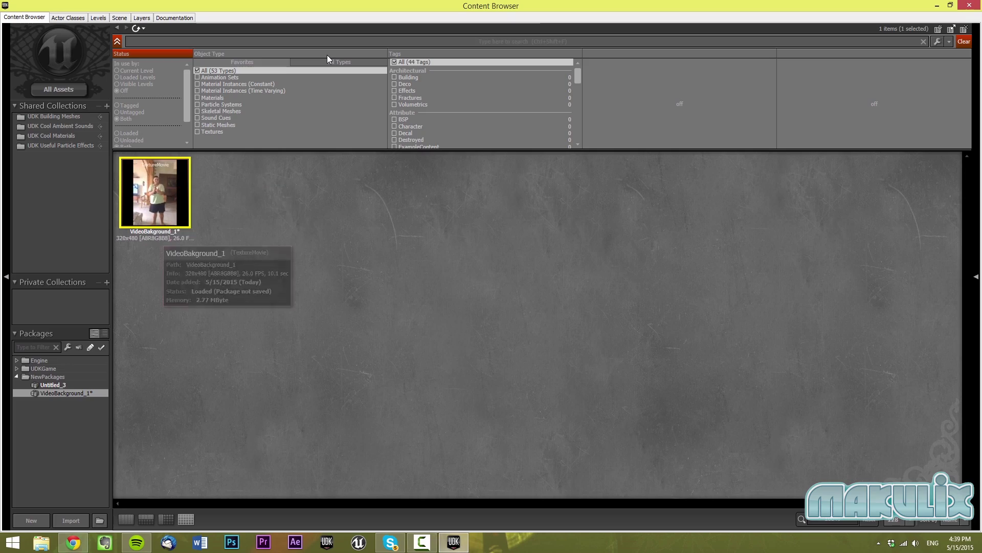
# With the Content Browser beside the level view, create the material VideoBakground_1_Mat from the movie texture in package VideoBackground_1.
pyautogui.press('super+Down')
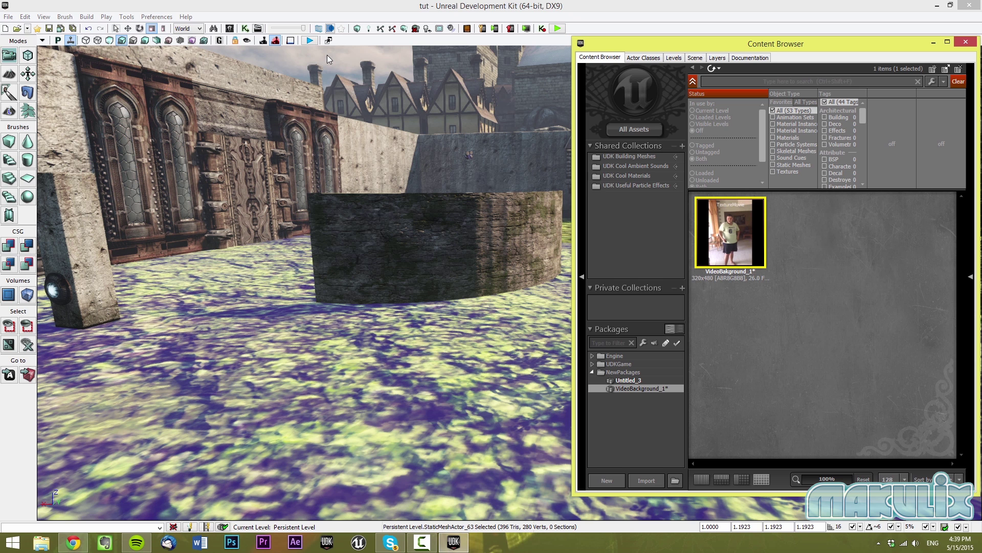
pyautogui.press('super+Right')
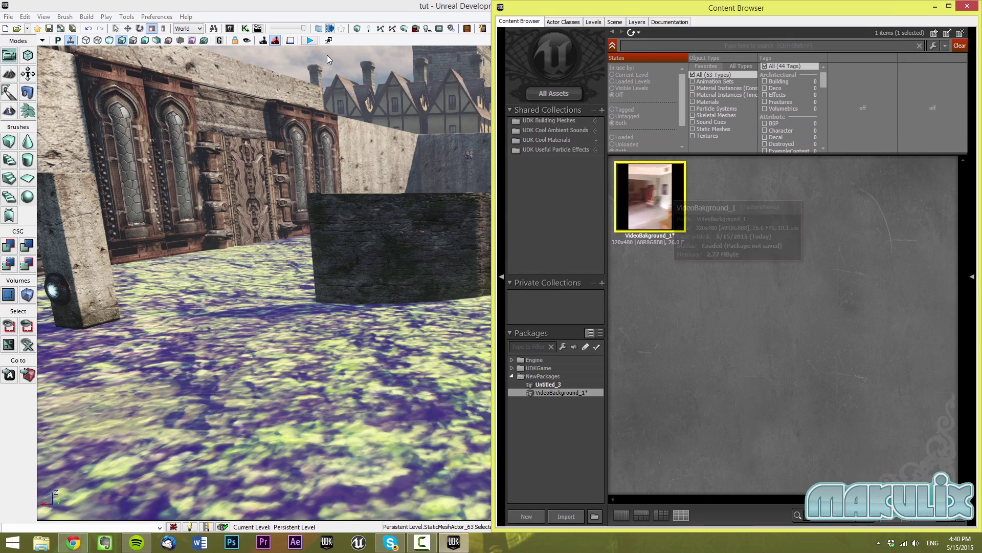
pyautogui.rightClick(664, 191)
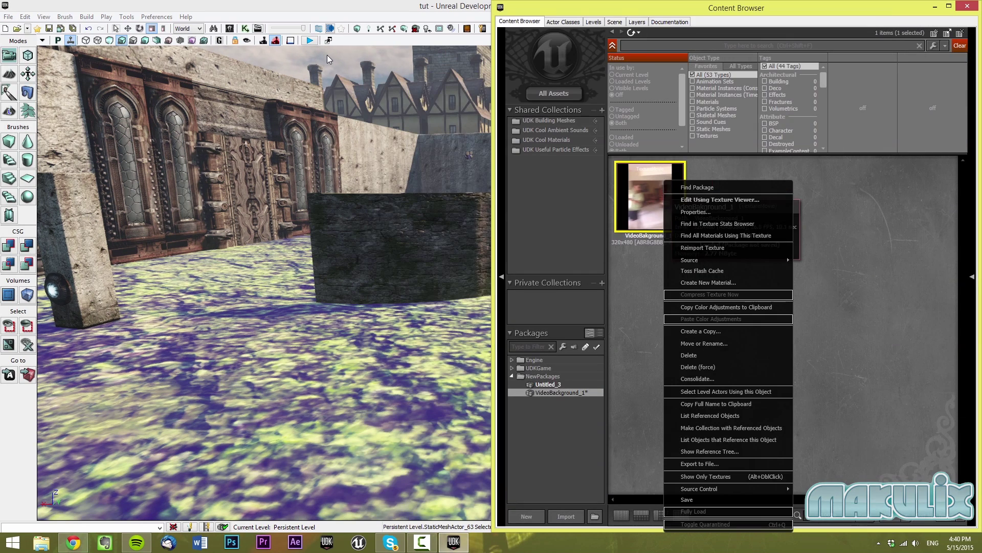
pyautogui.press('Down')
pyautogui.press('Down')
pyautogui.press('Down')
pyautogui.press('Down')
pyautogui.press('Down')
pyautogui.press('Down')
pyautogui.press('Down')
pyautogui.press('Down')
pyautogui.press('Down')
pyautogui.press('Down')
pyautogui.press('Down')
pyautogui.press('Down')
pyautogui.press('Down')
pyautogui.press('Down')
pyautogui.press('Down')
pyautogui.press('Down')
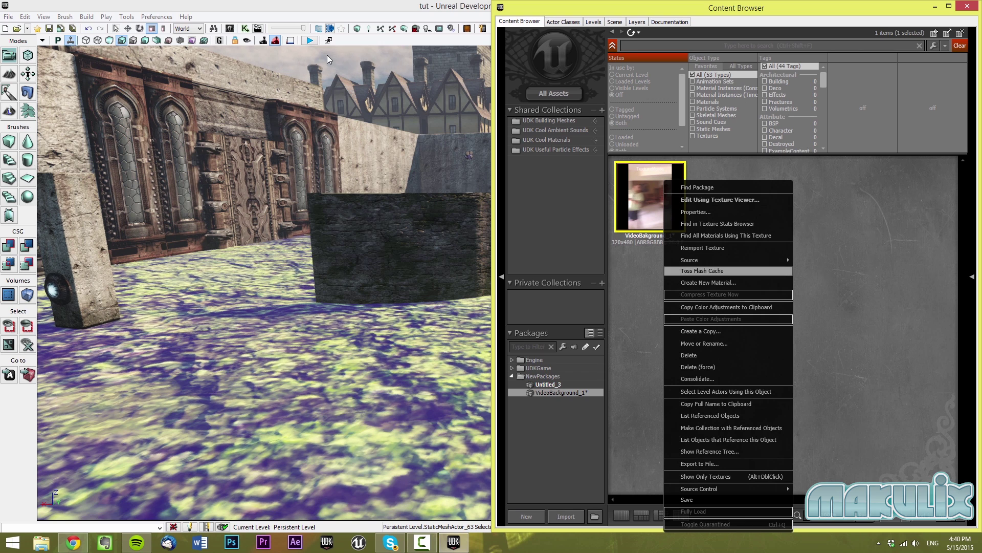
pyautogui.press('Up')
pyautogui.press('Up')
pyautogui.press('Up')
pyautogui.press('Down')
pyautogui.press('Up')
pyautogui.press('Up')
pyautogui.press('Up')
pyautogui.press('Up')
pyautogui.press('Up')
pyautogui.press('Up')
pyautogui.press('Up')
pyautogui.press('Up')
pyautogui.press('Up')
pyautogui.press('Up')
pyautogui.press('Up')
pyautogui.press('Up')
pyautogui.press('Up')
pyautogui.press('Up')
pyautogui.press('Down')
pyautogui.press('Down')
pyautogui.press('Down')
pyautogui.press('Down')
pyautogui.press('Down')
pyautogui.press('Down')
pyautogui.press('Down')
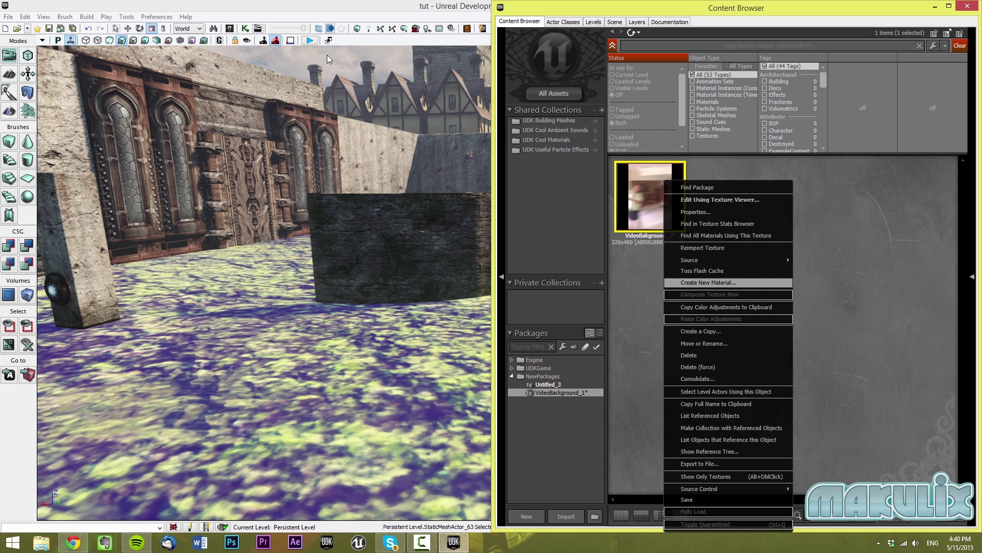
pyautogui.press('Return')
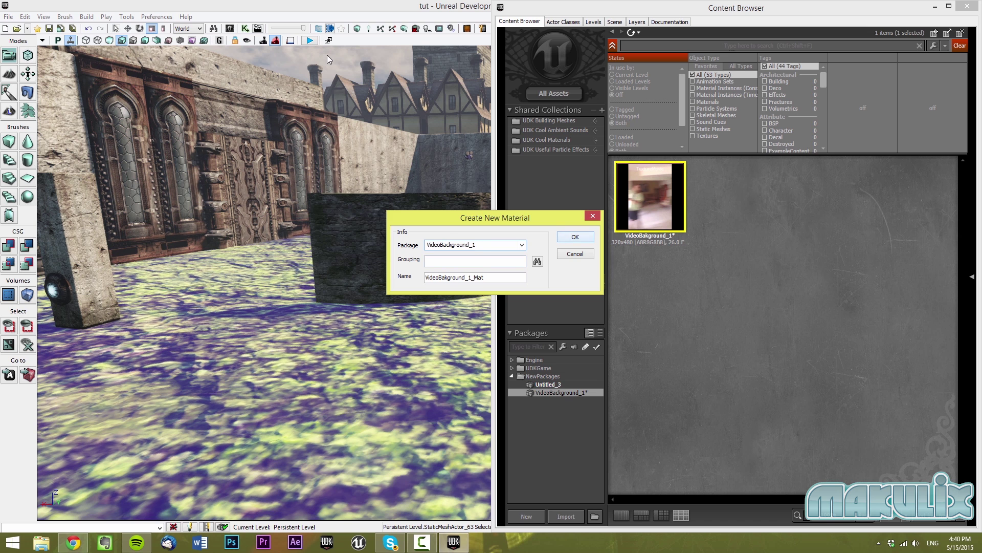
pyautogui.press('Return')
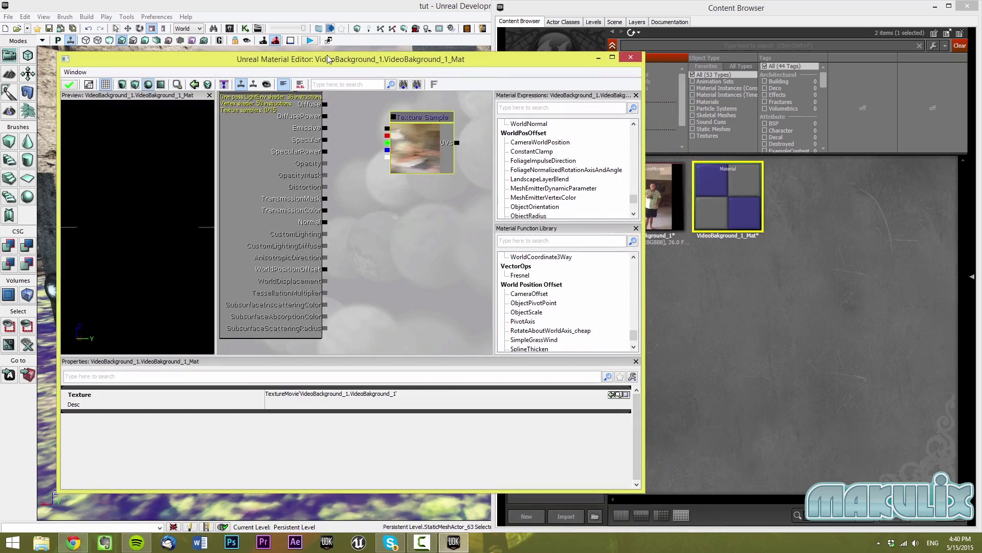
# Connect the movie's Texture Sample to the material's Diffuse input, apply the changes and close the Material Editor.
pyautogui.doubleClick(328, 59)
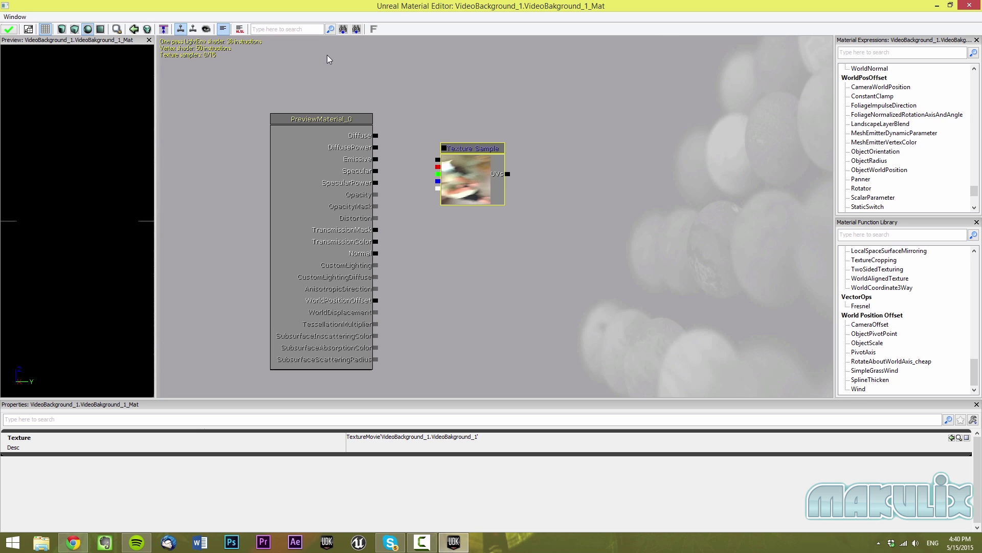
pyautogui.moveTo(437, 159); pyautogui.dragTo(385, 133)
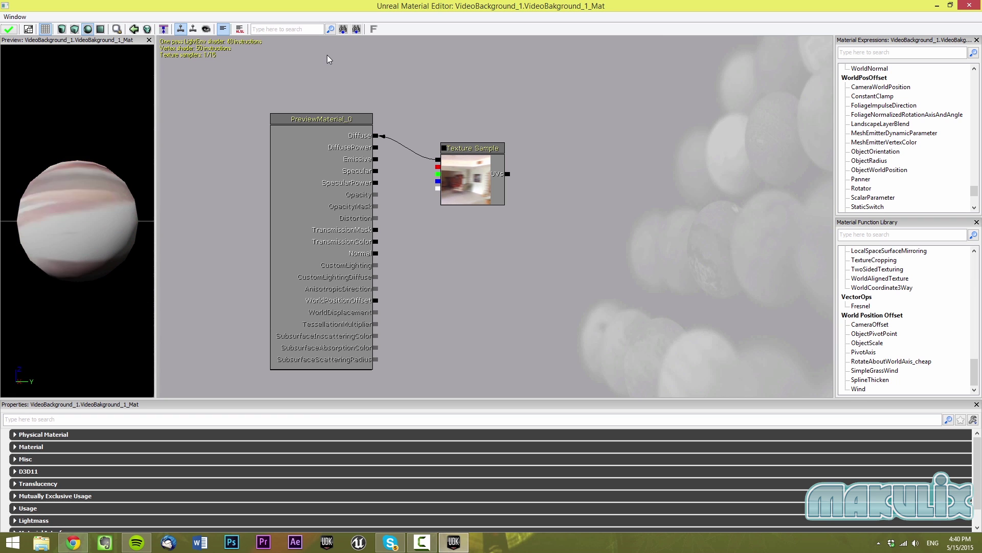
pyautogui.click(471, 173)
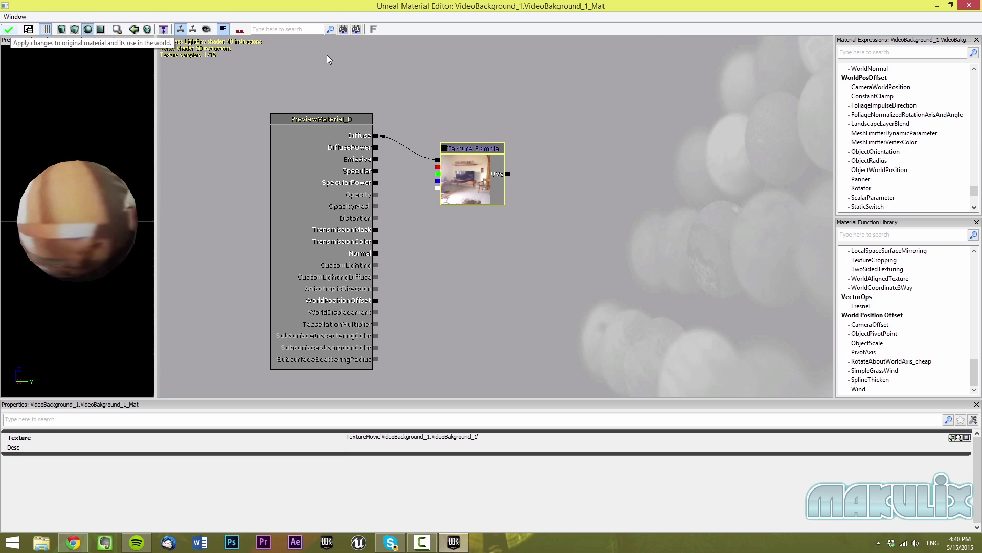
pyautogui.click(9, 30)
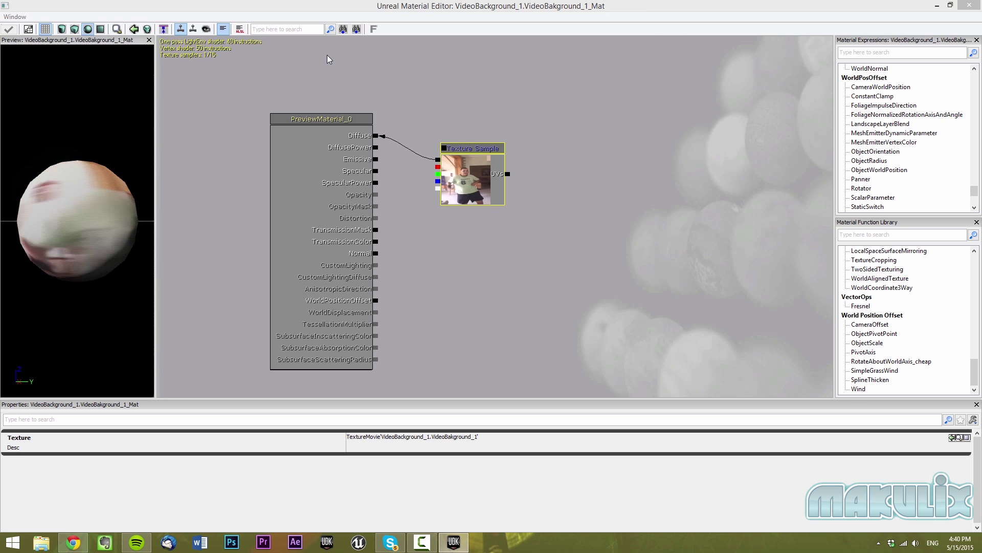
pyautogui.click(969, 5)
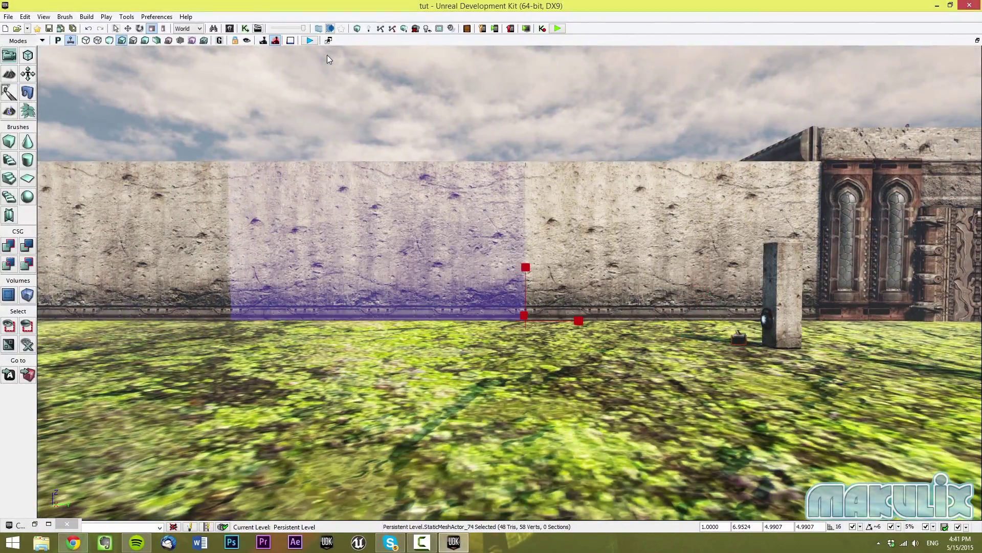
# Apply VideoBakground_1_Mat to the selected wall section with the Content Browser beside the level view, and minimize the Content Browser.
pyautogui.hotkey('ctrl', 'shift', 'f')
pyautogui.press('super+Right')
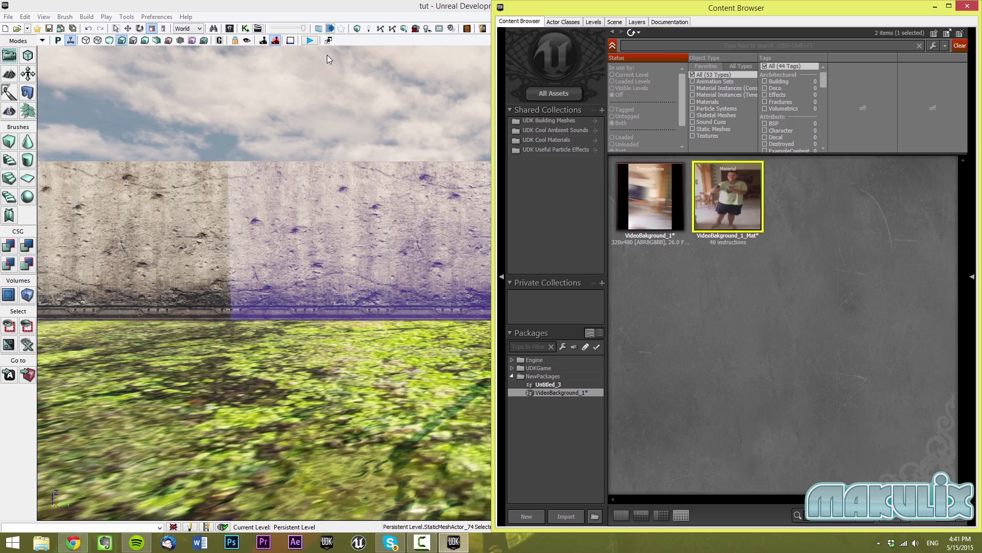
pyautogui.click(327, 55)
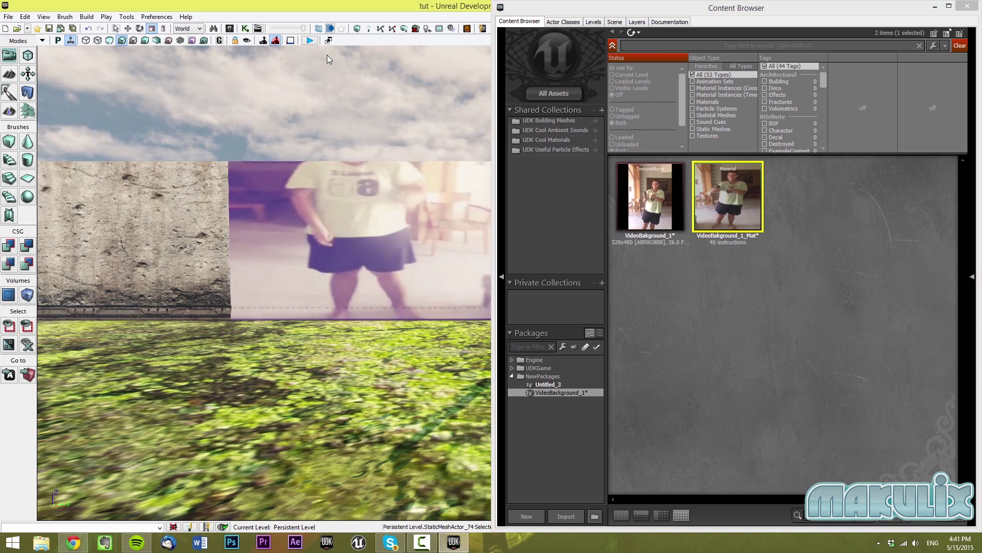
pyautogui.click(935, 6)
# Play-test the level inside the editor viewport, walk forward from the player start and end the play session.
pyautogui.moveTo(327, 55)
pyautogui.mouseDown(button='right')
pyautogui.moveTo(302, 47)
pyautogui.moveTo(328, 61)
pyautogui.mouseUp(button='right')
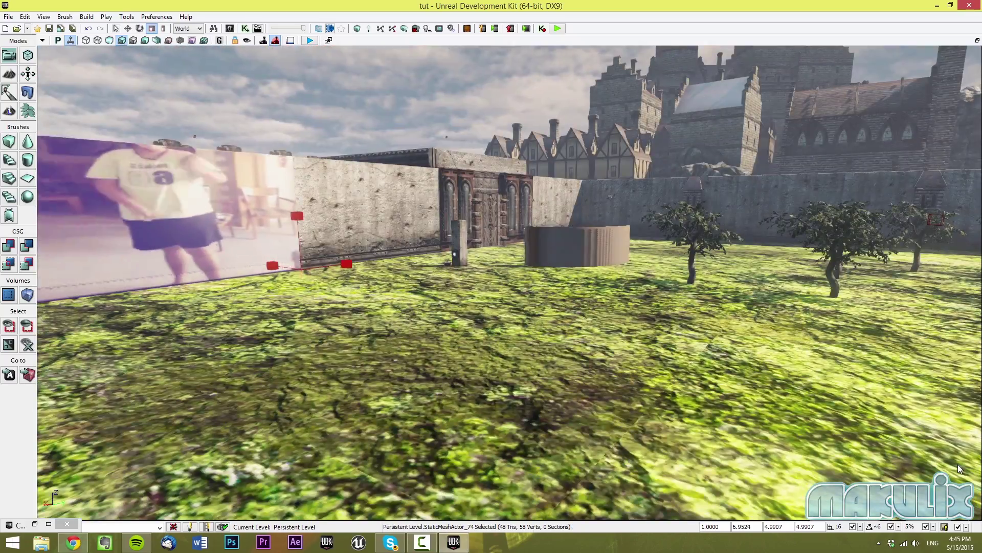
pyautogui.moveTo(958, 465)
pyautogui.mouseDown(button='right')
pyautogui.moveTo(972, 464)
pyautogui.moveTo(949, 462)
pyautogui.moveTo(958, 465)
pyautogui.mouseUp(button='right')
pyautogui.moveTo(959, 469); pyautogui.dragTo(959, 468)
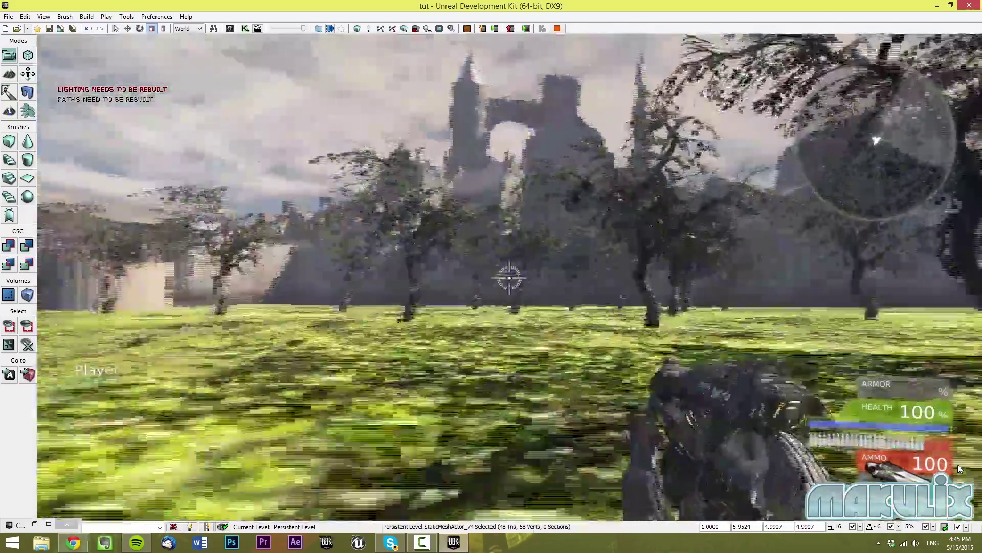
pyautogui.press('w')
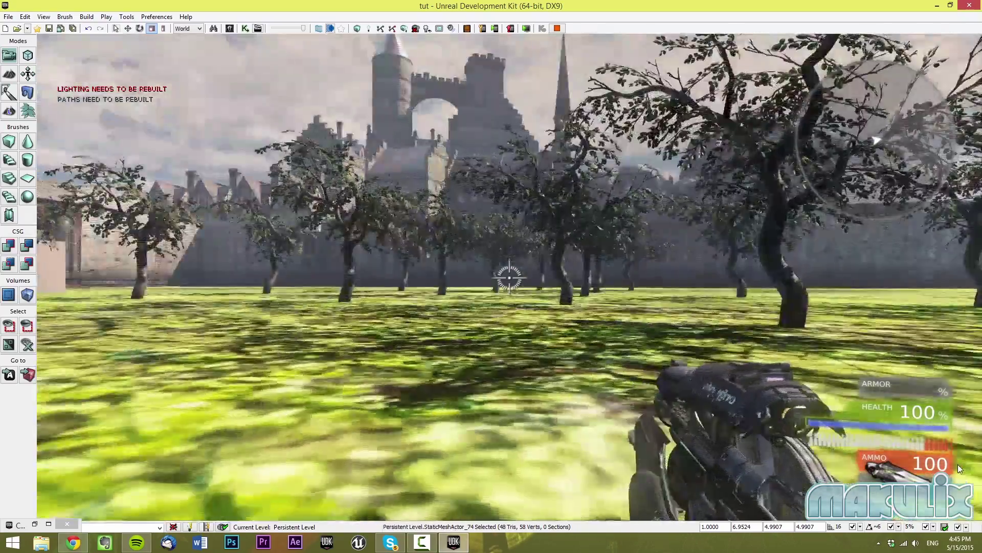
pyautogui.press('w')
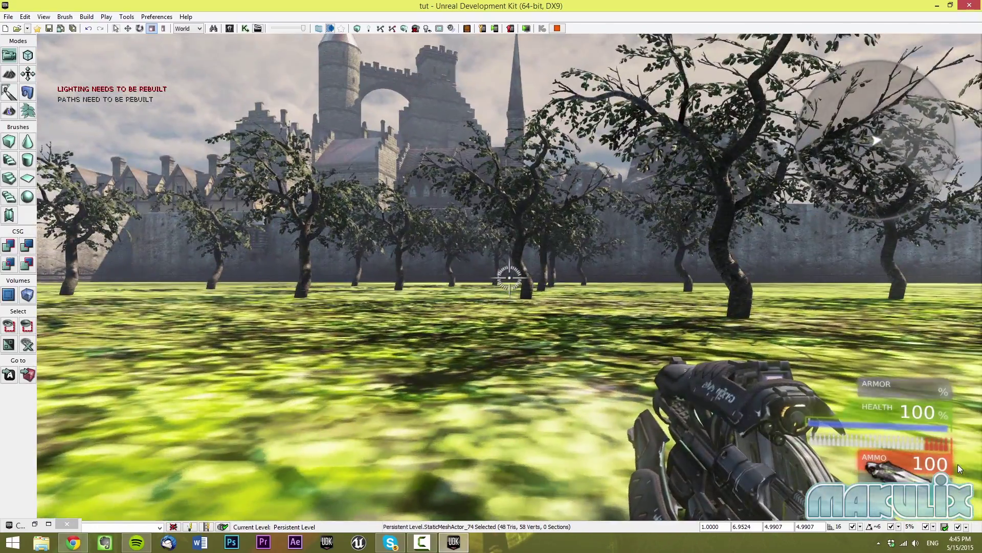
pyautogui.press('Escape')
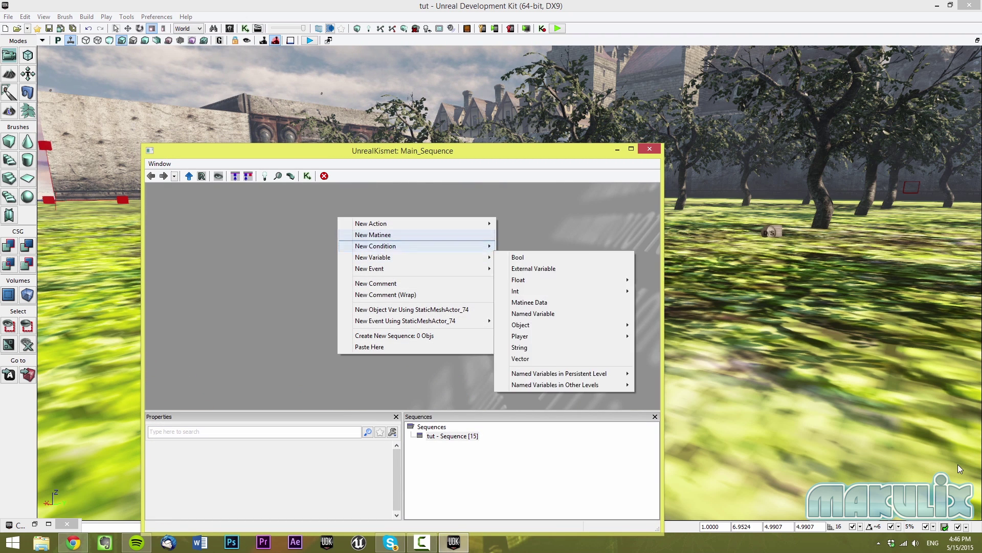
# Add a Console Command action from the Misc category to the main Kismet sequence and place it near the canvas centre.
pyautogui.moveTo(399, 223)
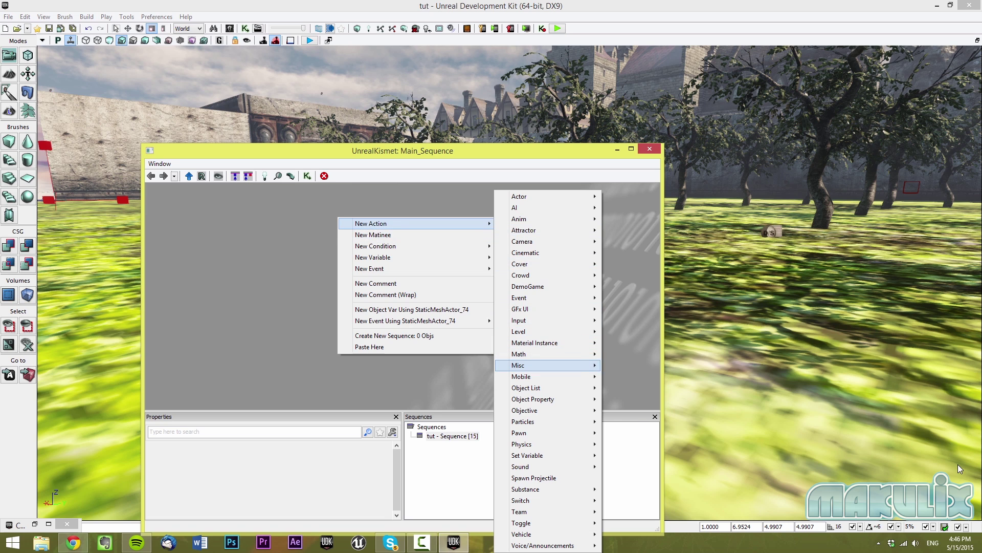
pyautogui.moveTo(553, 366)
pyautogui.click(643, 377)
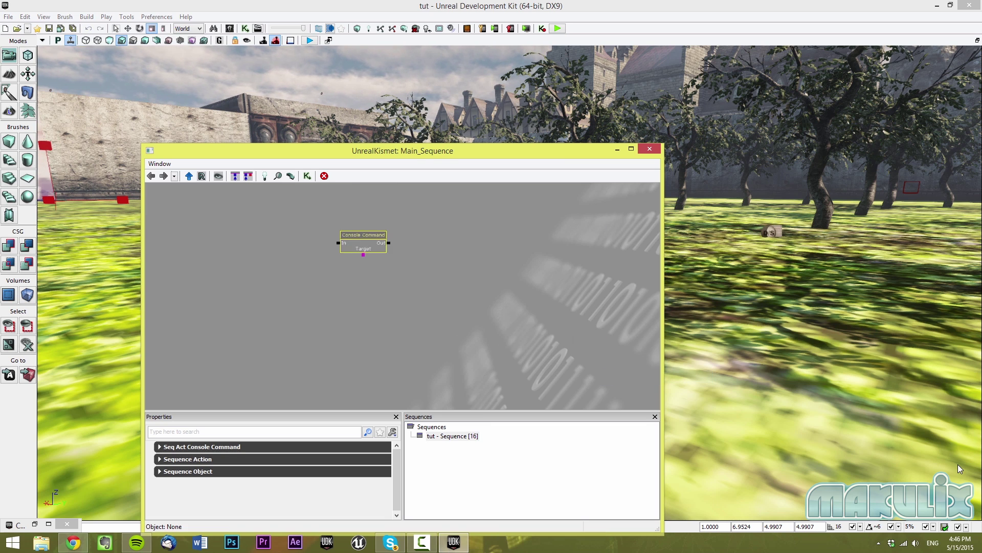
pyautogui.moveTo(363, 242); pyautogui.dragTo(444, 250)
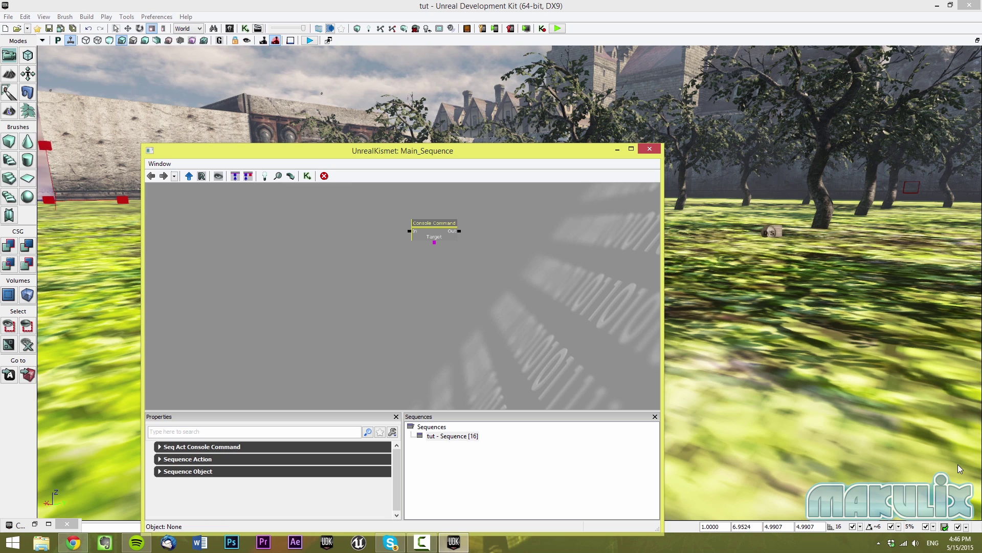
# Set the Console Command action's first command to Behindview.
pyautogui.click(202, 446)
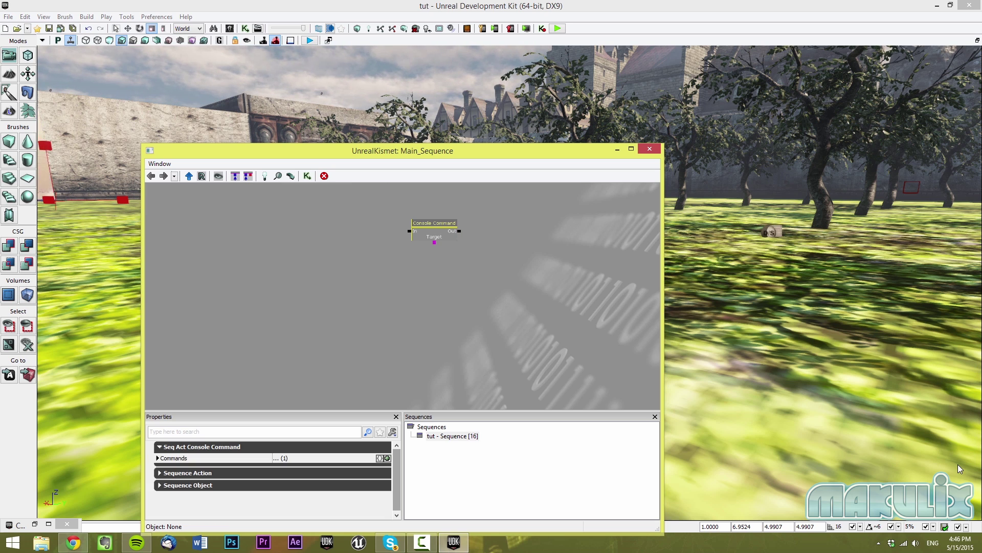
pyautogui.click(158, 458)
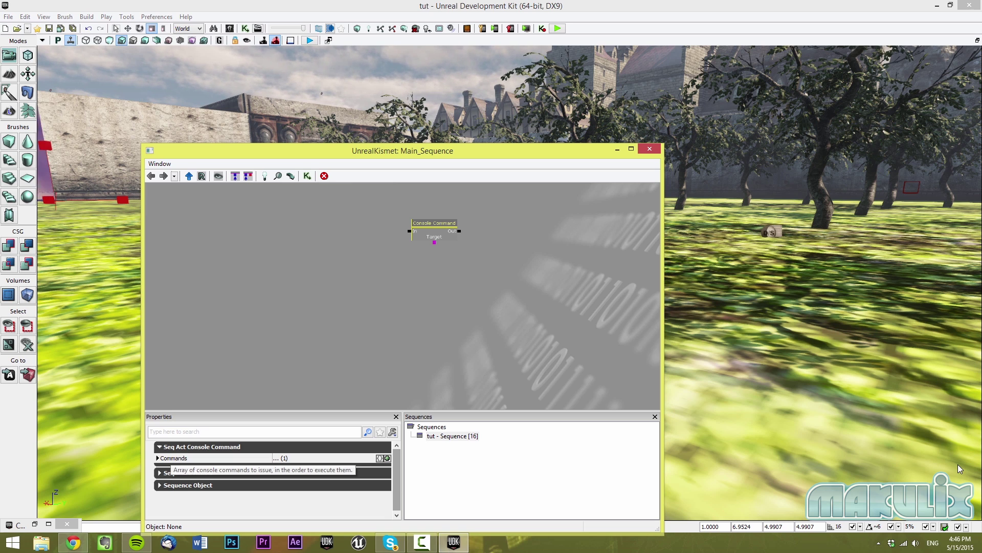
pyautogui.click(312, 468)
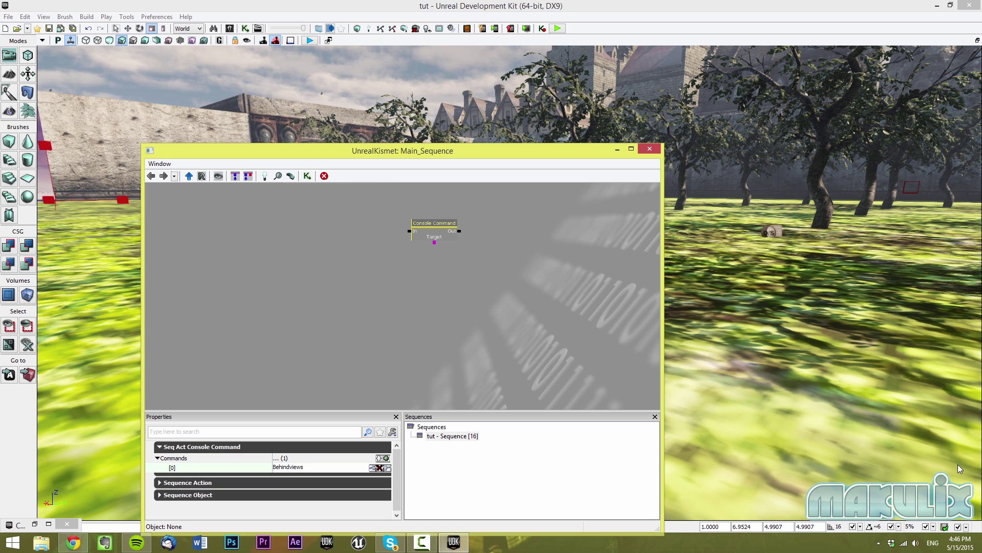
pyautogui.click(327, 307)
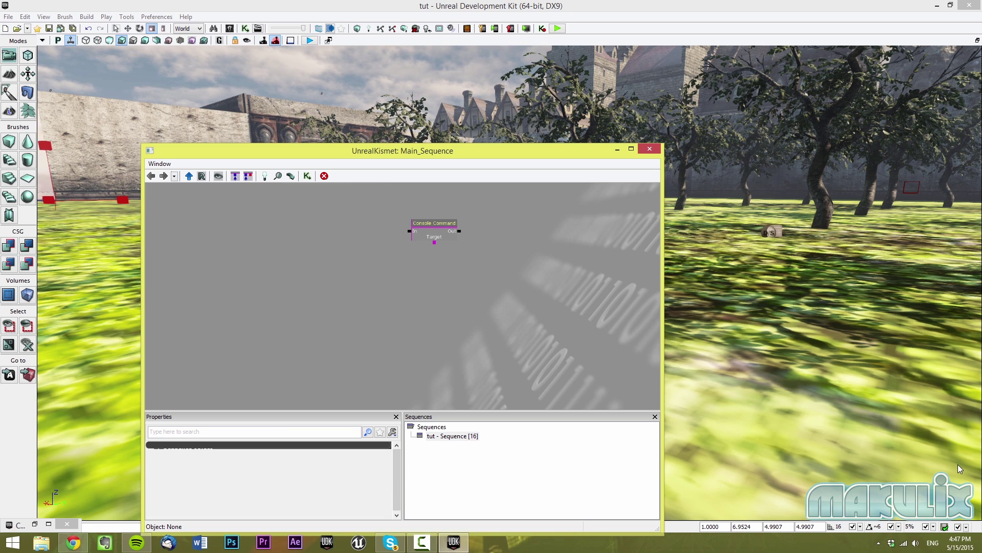
# Try a Player Spawned event below the Console Command node and delete it.
pyautogui.rightClick(397, 253)
pyautogui.moveTo(428, 303)
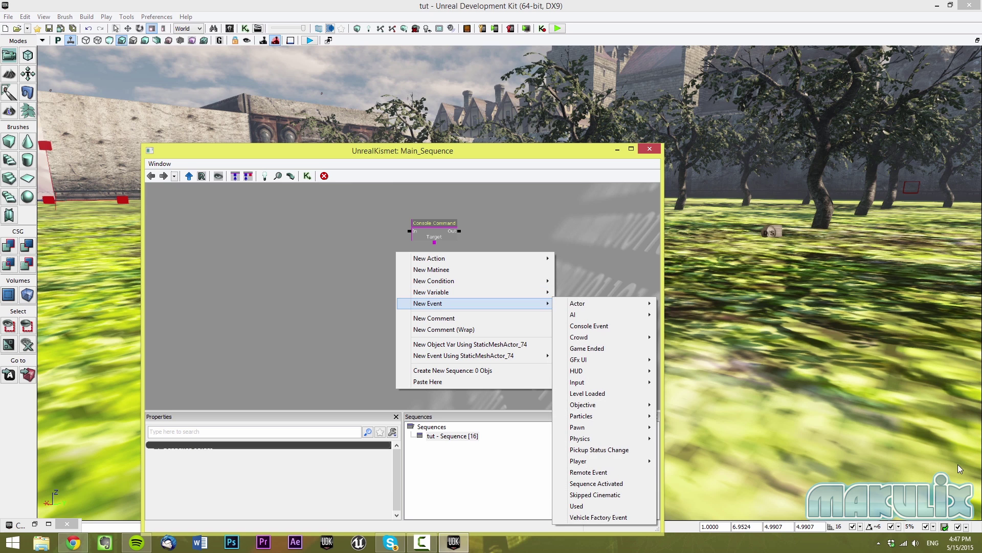
pyautogui.moveTo(578, 461)
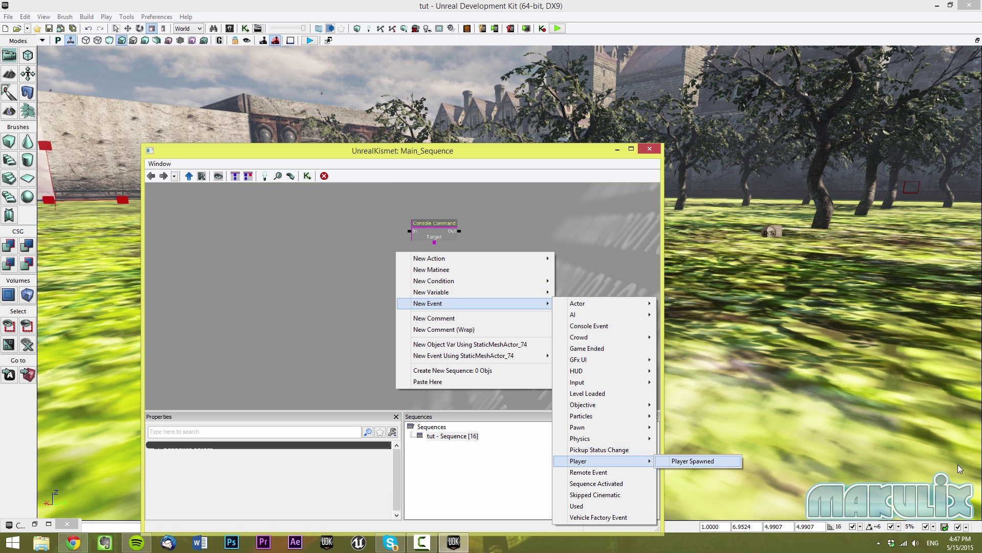
pyautogui.press('Return')
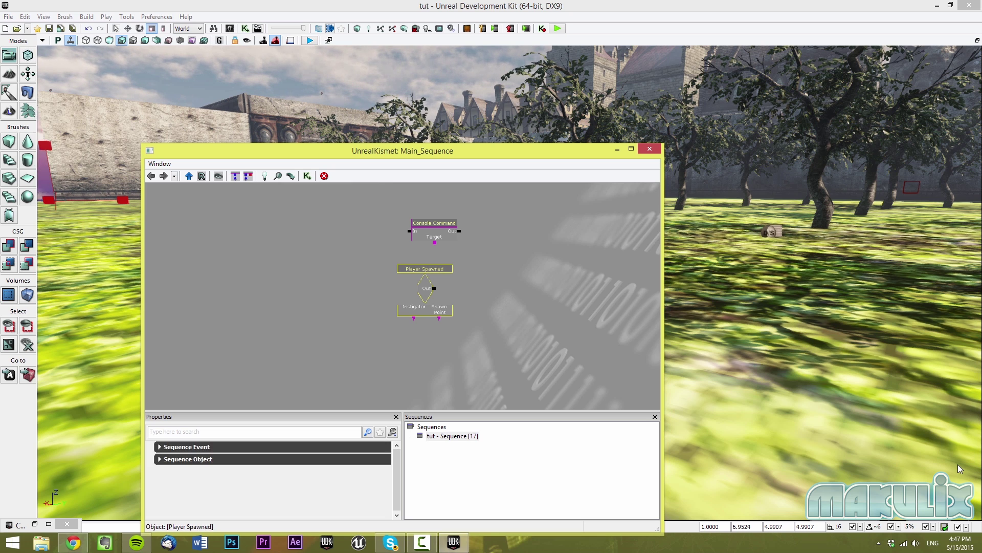
pyautogui.press('Delete')
pyautogui.click(426, 222)
pyautogui.rightClick(426, 219)
pyautogui.press('Escape')
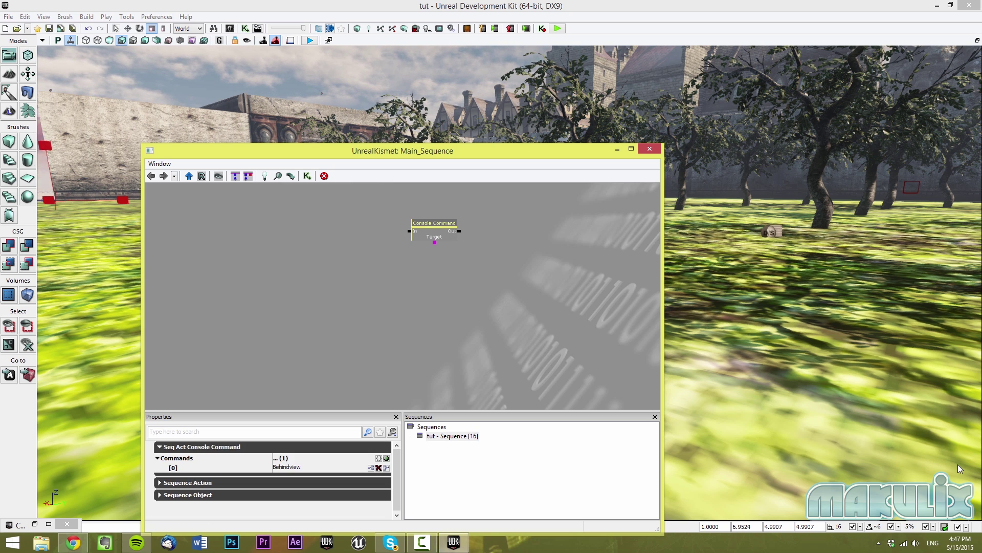
pyautogui.click(425, 266)
pyautogui.click(430, 223)
pyautogui.rightClick(412, 261)
pyautogui.moveTo(444, 267)
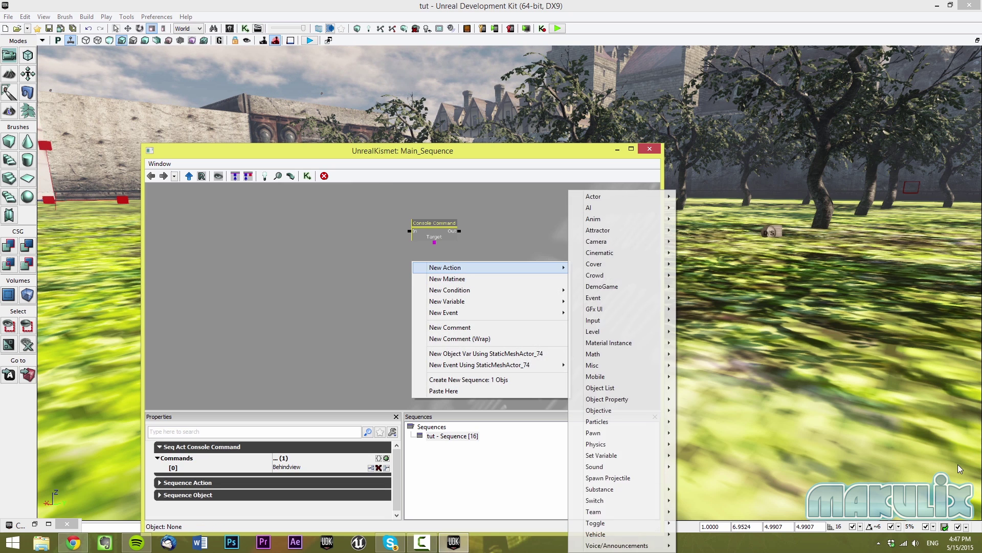
pyautogui.press('Escape')
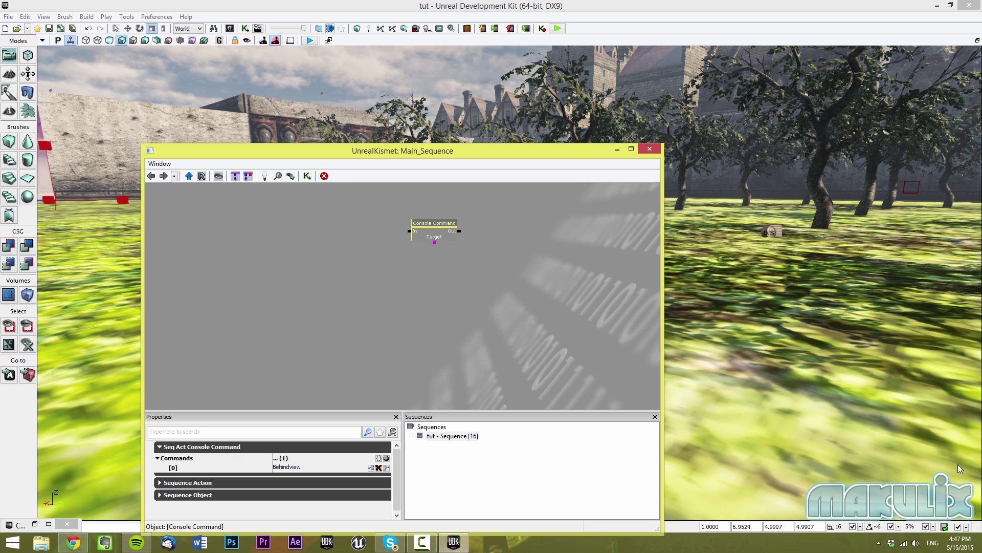
# With the Kismet window moved clear of the player start, select it in the level and create an object variable from PlayerStart_0.
pyautogui.moveTo(409, 150); pyautogui.dragTo(815, 73)
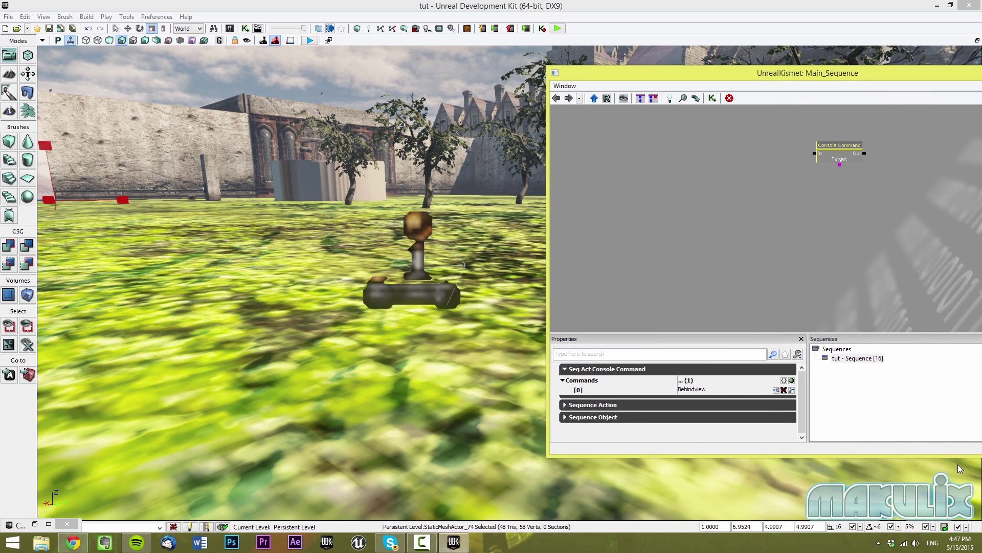
pyautogui.click(418, 256)
pyautogui.moveTo(717, 73); pyautogui.dragTo(598, 80)
pyautogui.rightClick(625, 212)
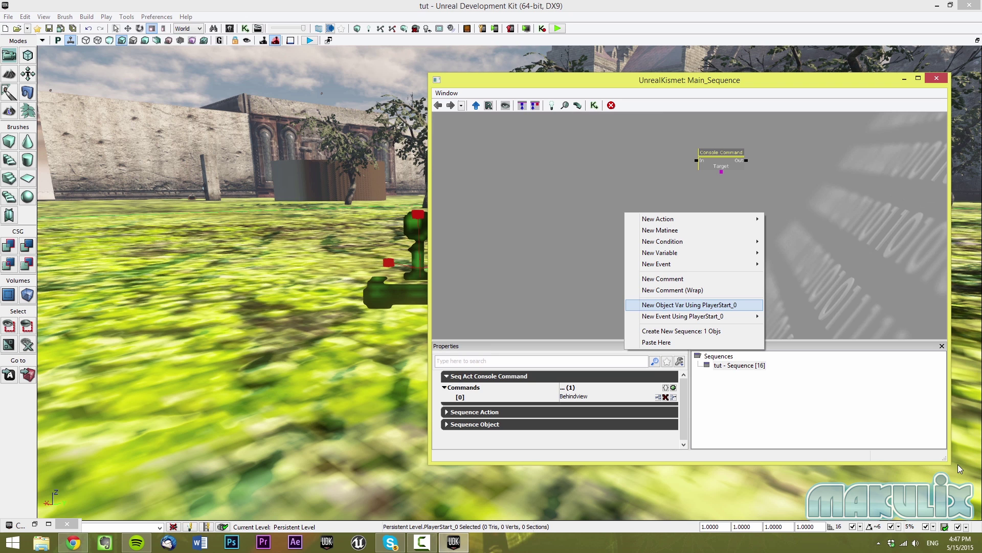
pyautogui.click(689, 304)
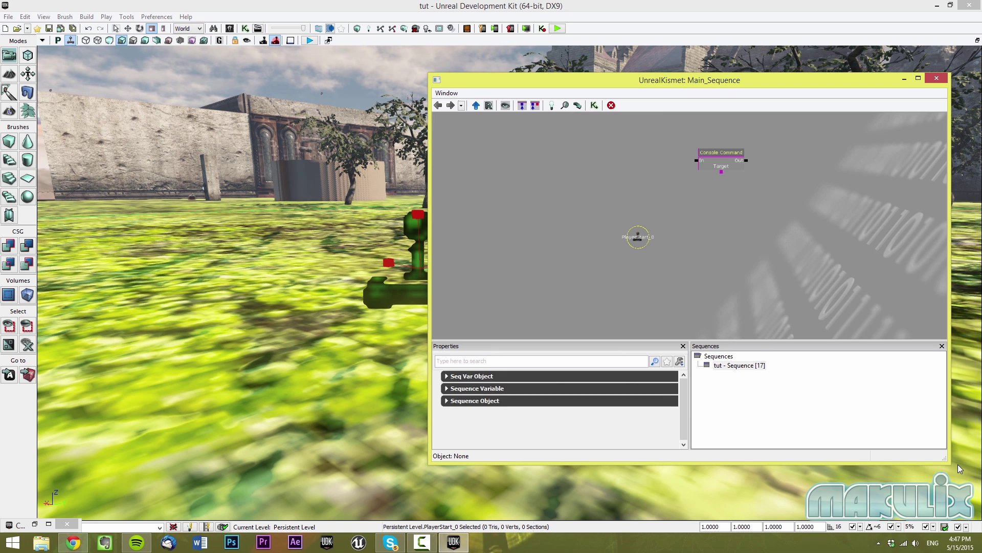
# Try a Player variable below the Console Command node and delete it.
pyautogui.rightClick(690, 186)
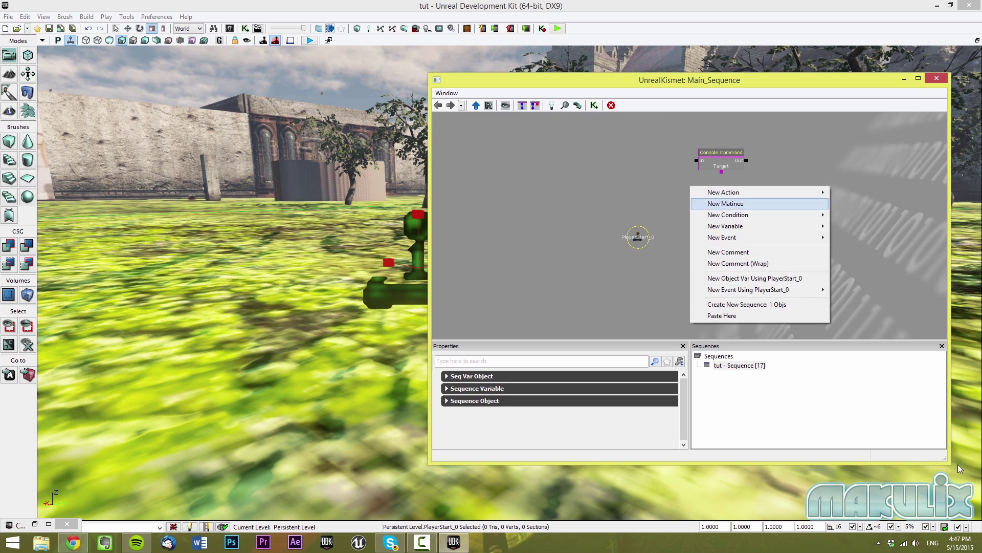
pyautogui.moveTo(723, 193)
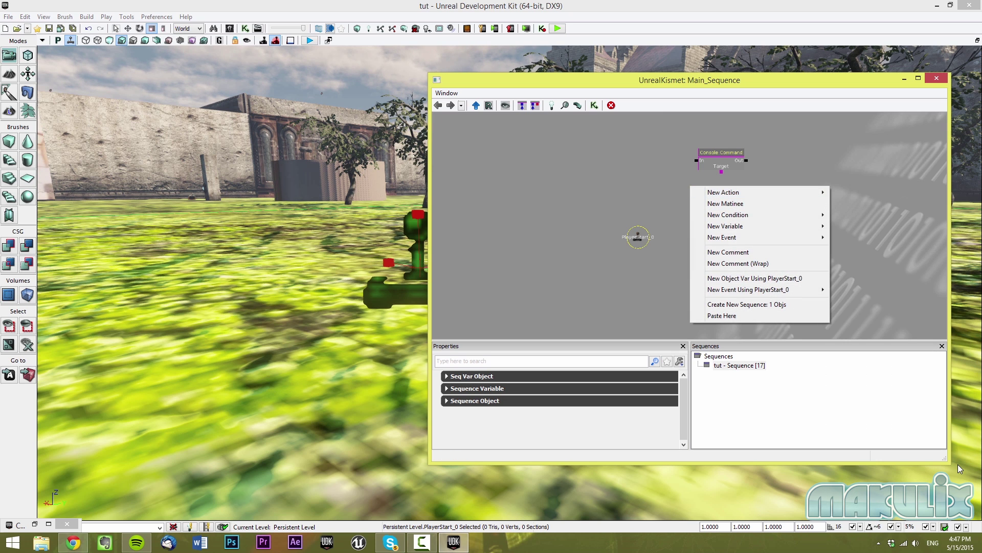
pyautogui.moveTo(725, 226)
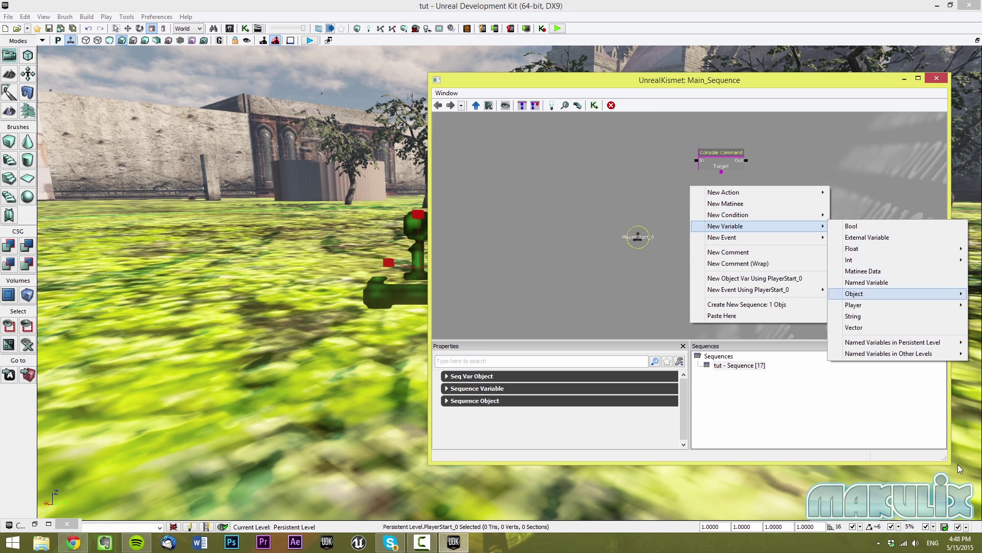
pyautogui.moveTo(854, 304)
pyautogui.click(793, 304)
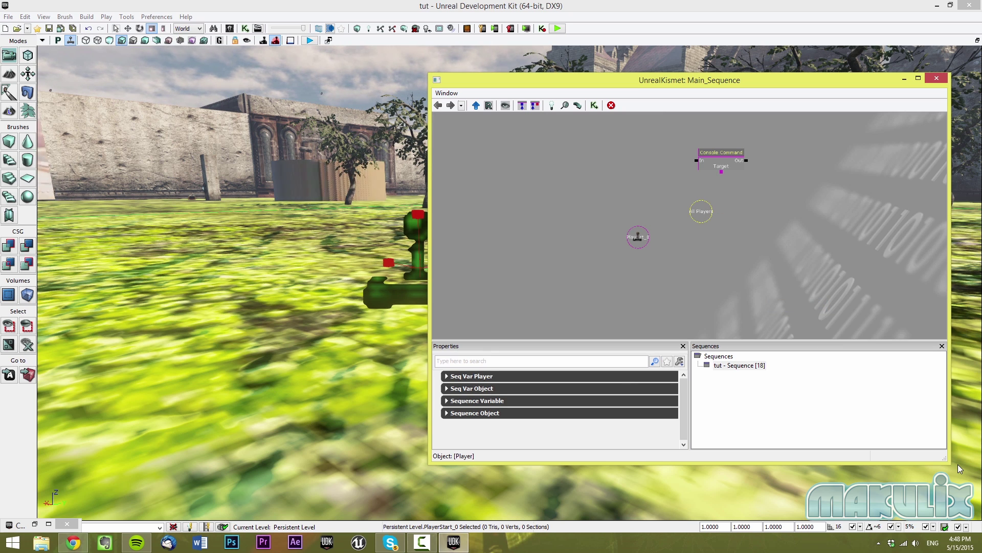
pyautogui.press('Delete')
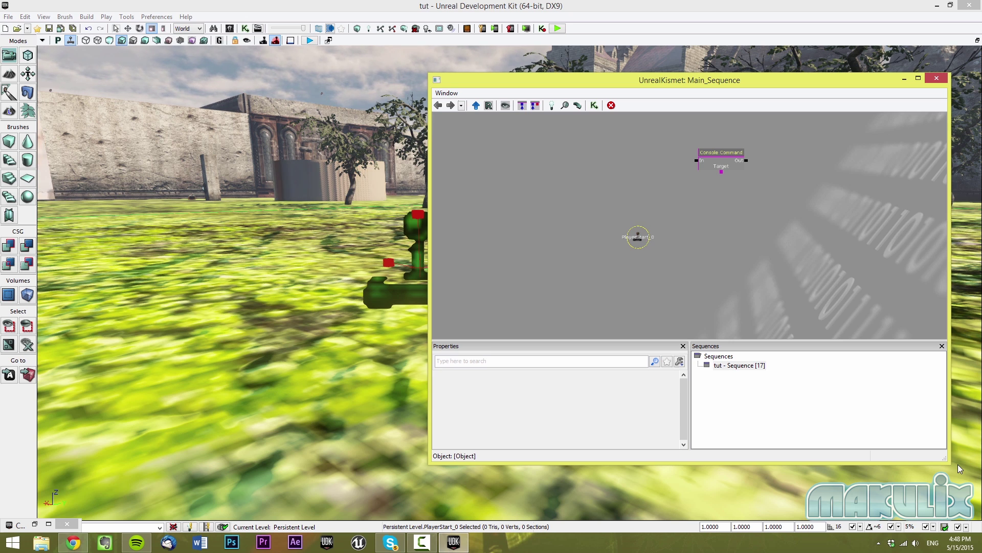
# Move the PlayerStart_0 variable under the Console Command, link it to the Target connector and reposition the command node.
pyautogui.click(638, 237)
pyautogui.keyDown('ctrl'); pyautogui.moveTo(717, 211); pyautogui.dragTo(720, 205); pyautogui.keyUp('ctrl')
pyautogui.click(721, 172)
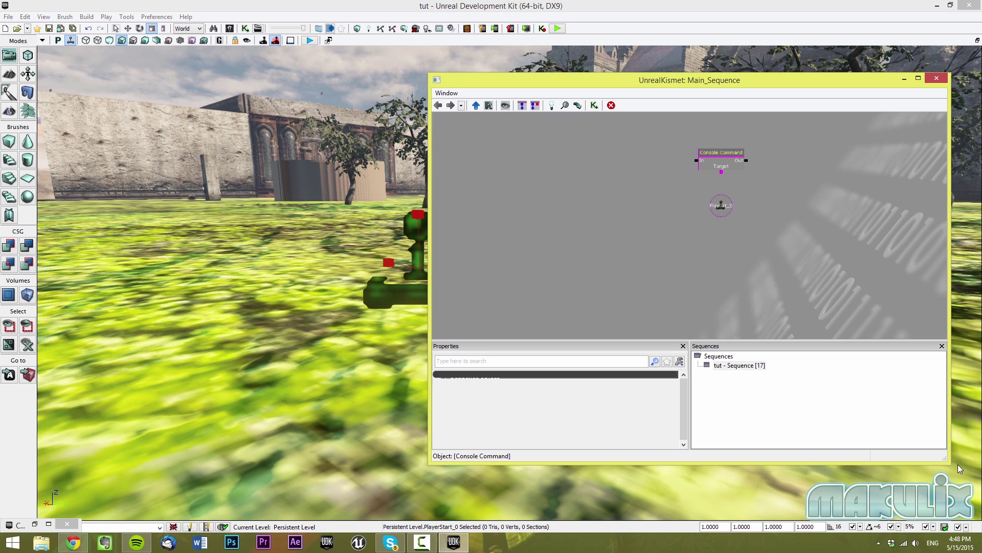
pyautogui.moveTo(721, 159)
pyautogui.keyDown('ctrl'); pyautogui.mouseDown()
pyautogui.moveTo(713, 171)
pyautogui.moveTo(684, 167)
pyautogui.mouseUp(); pyautogui.keyUp('ctrl')
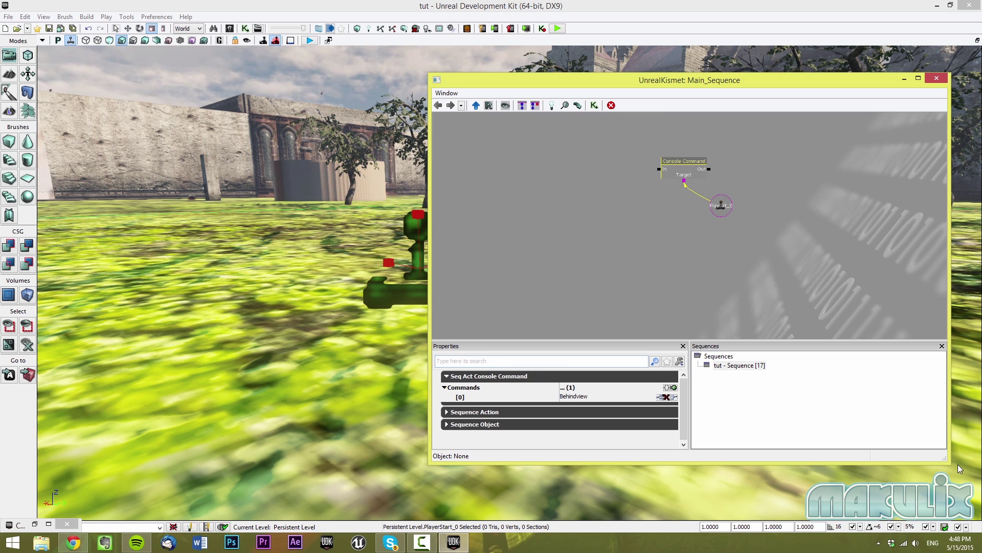
# Add a Key/Button Pressed event beside the Console Command and link its Pressed output to the command's In connector.
pyautogui.click(512, 131)
pyautogui.moveTo(512, 131)
pyautogui.mouseDown()
pyautogui.moveTo(557, 196)
pyautogui.moveTo(562, 183)
pyautogui.mouseUp()
pyautogui.rightClick(563, 183)
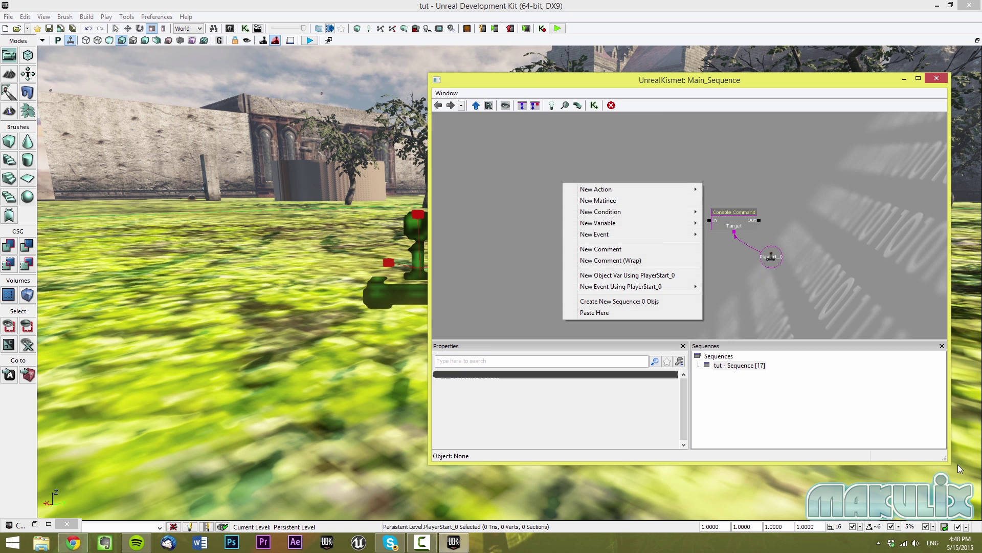
pyautogui.moveTo(594, 234)
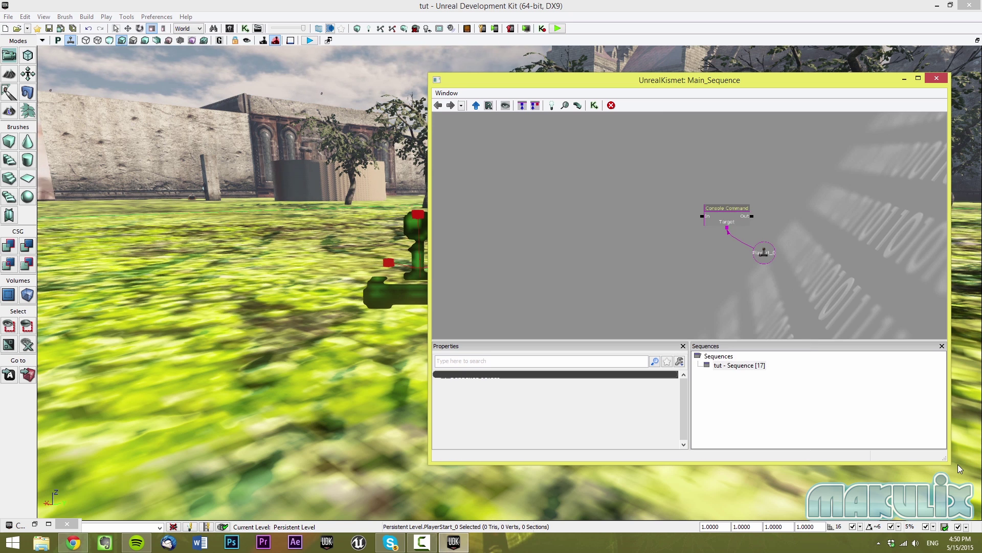
pyautogui.rightClick(611, 150)
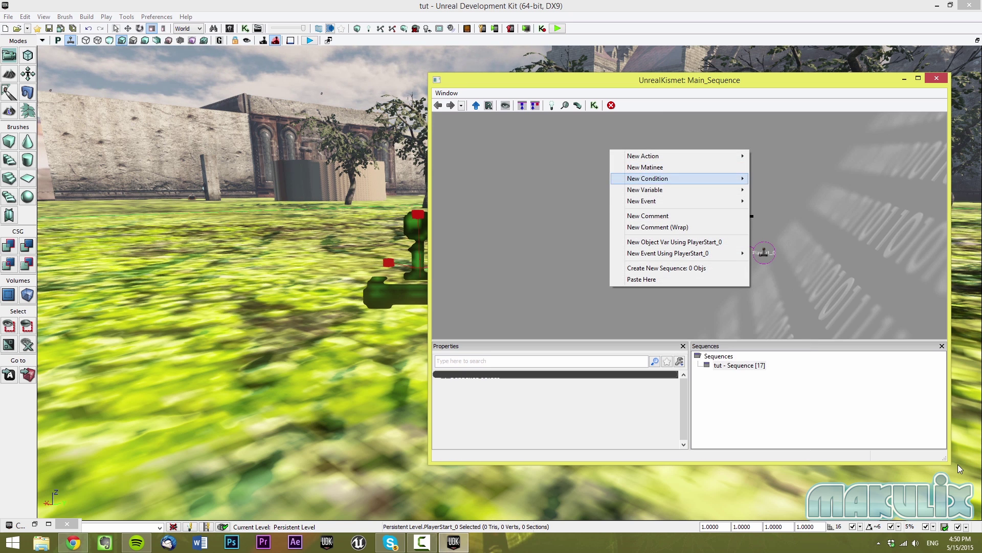
pyautogui.moveTo(660, 201)
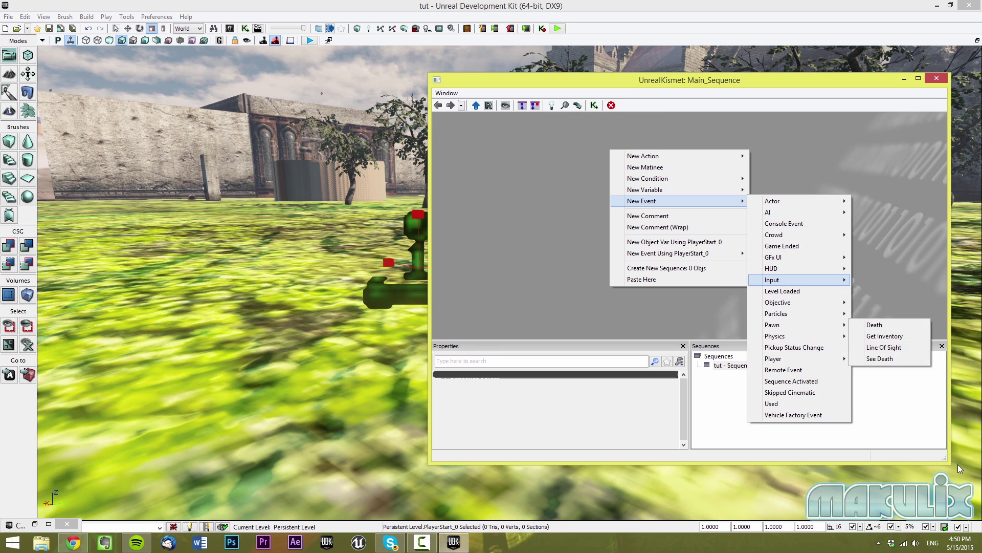
pyautogui.moveTo(772, 279)
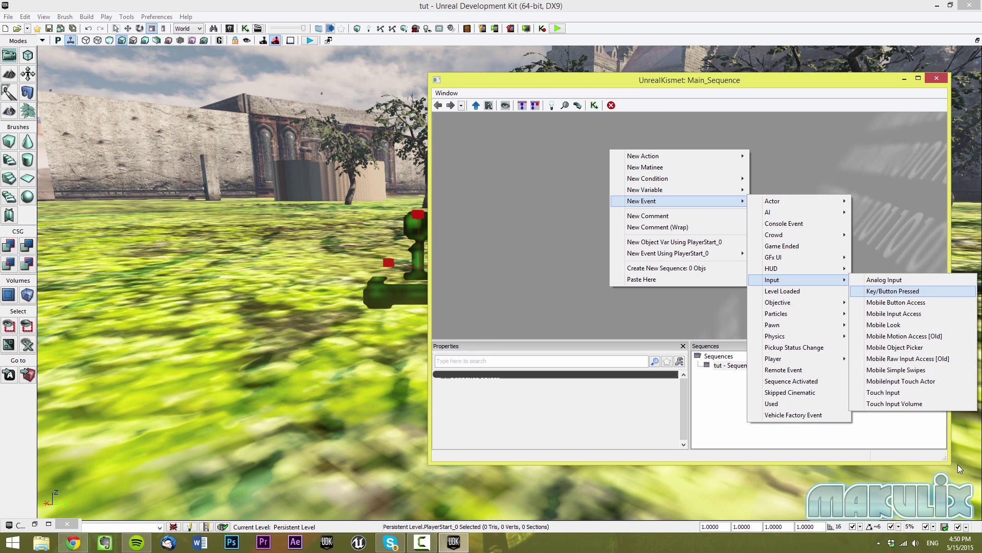
pyautogui.click(896, 290)
pyautogui.moveTo(672, 198)
pyautogui.mouseDown()
pyautogui.moveTo(652, 220)
pyautogui.moveTo(653, 210)
pyautogui.moveTo(631, 216)
pyautogui.moveTo(623, 190)
pyautogui.moveTo(573, 204)
pyautogui.mouseUp()
pyautogui.scroll(3, 630, 215)
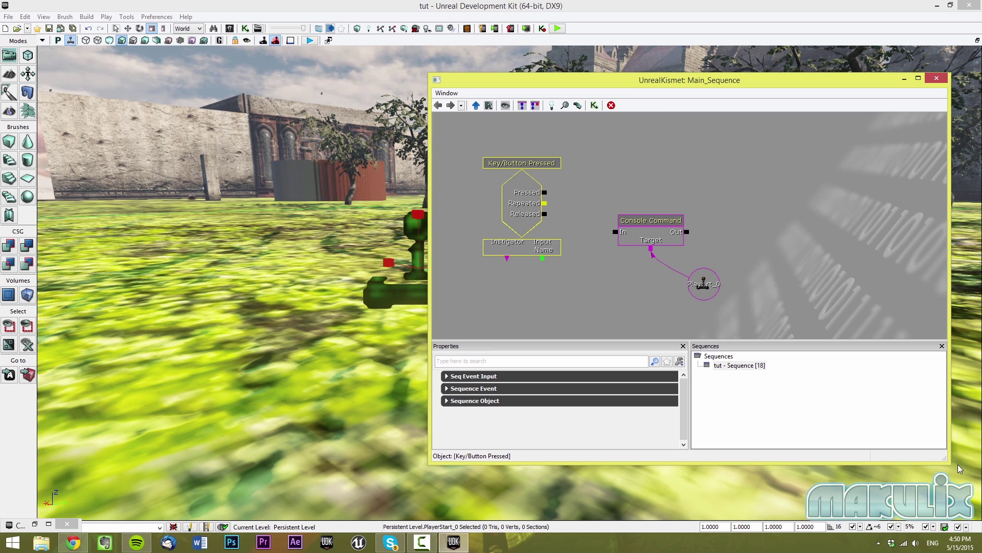
pyautogui.moveTo(544, 192); pyautogui.dragTo(589, 218)
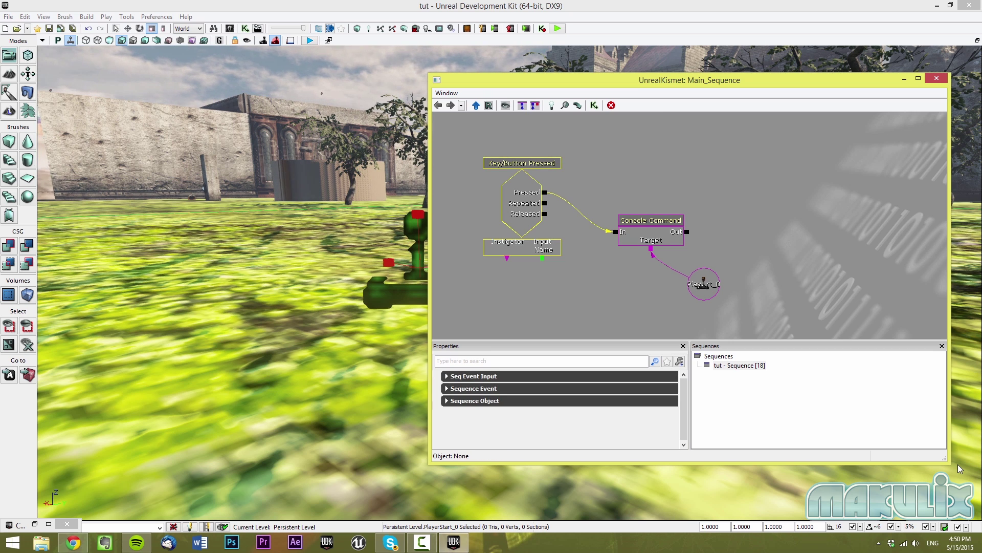
# Add one entry to the Key/Button Pressed event's Input Names and assign it a trigger key.
pyautogui.click(474, 376)
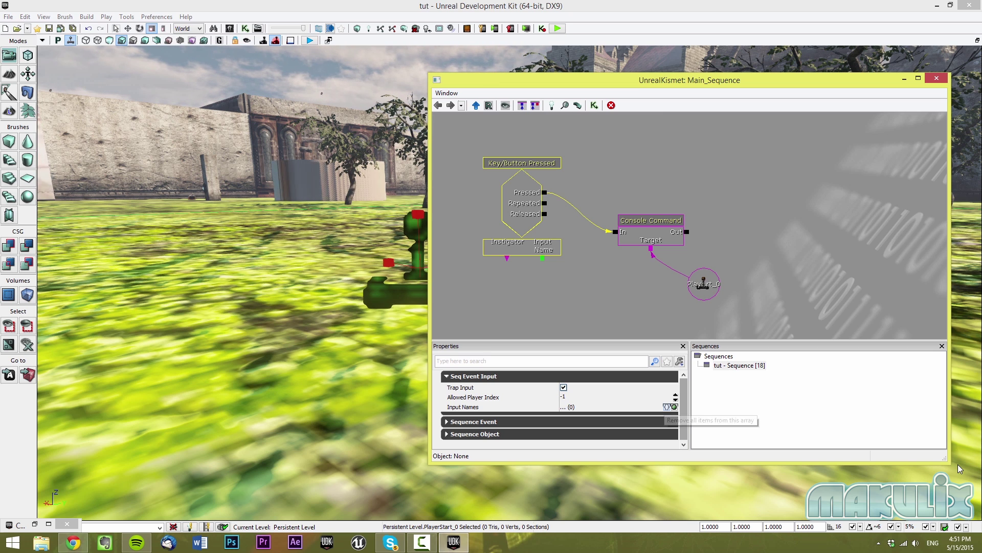
pyautogui.click(674, 407)
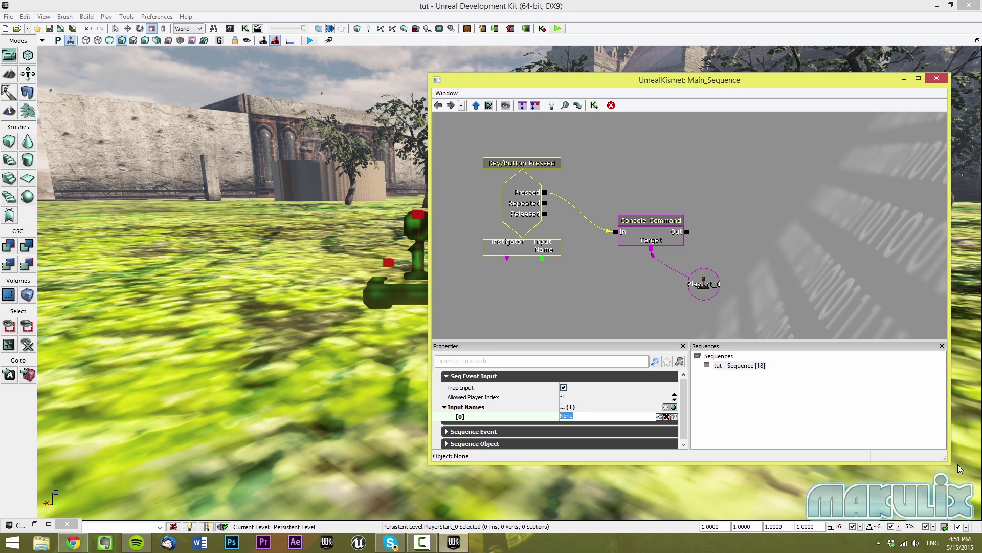
pyautogui.press('Return')
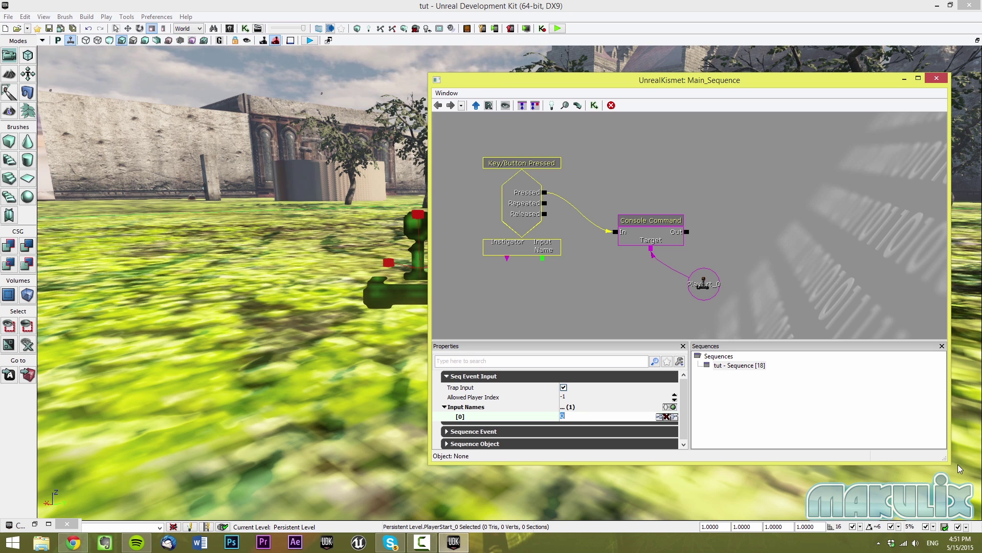
pyautogui.click(603, 292)
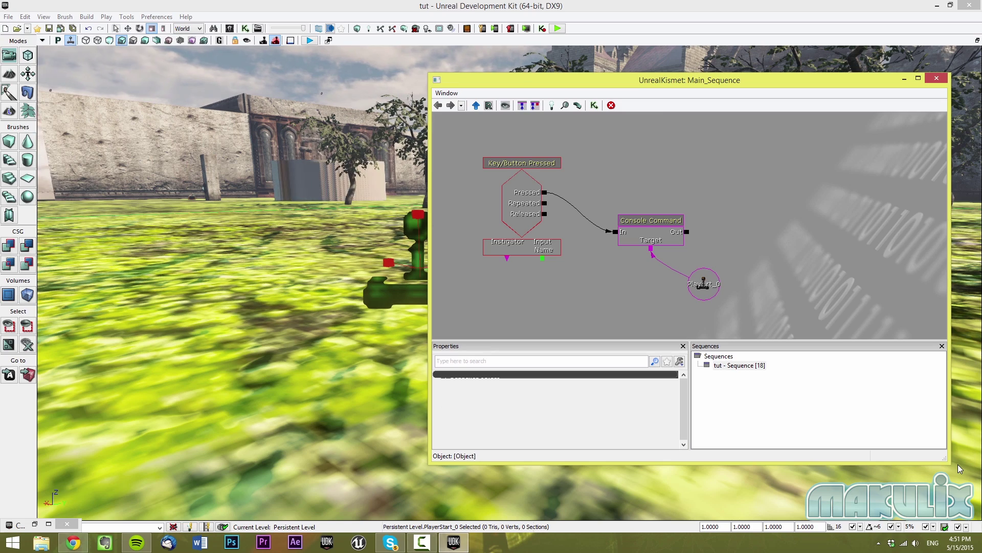
# Move the PlayerStart_0 variable beneath the Console Command, close Kismet and play the level in the viewport.
pyautogui.click(704, 283)
pyautogui.keyDown('ctrl'); pyautogui.moveTo(704, 284); pyautogui.dragTo(668, 295); pyautogui.keyUp('ctrl')
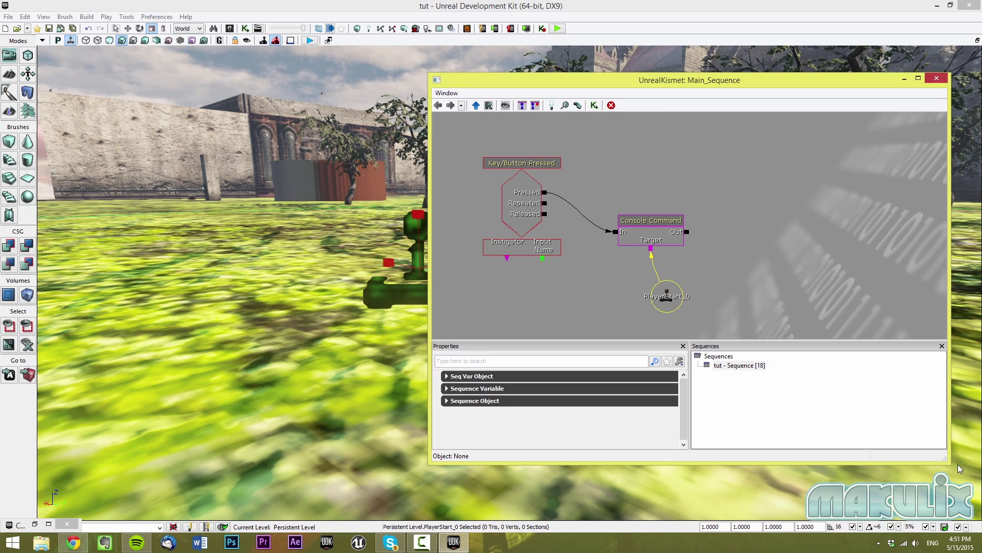
pyautogui.click(937, 79)
pyautogui.click(309, 40)
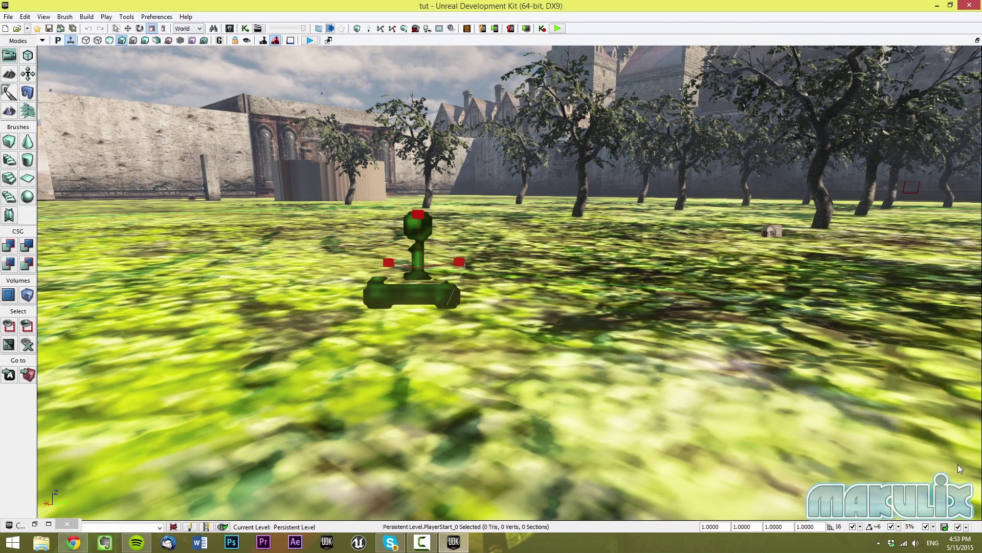
# Reopen Kismet and delete the PlayerStart_0 variable from the Console Command's Target.
pyautogui.click(245, 29)
pyautogui.click(625, 297)
pyautogui.click(650, 226)
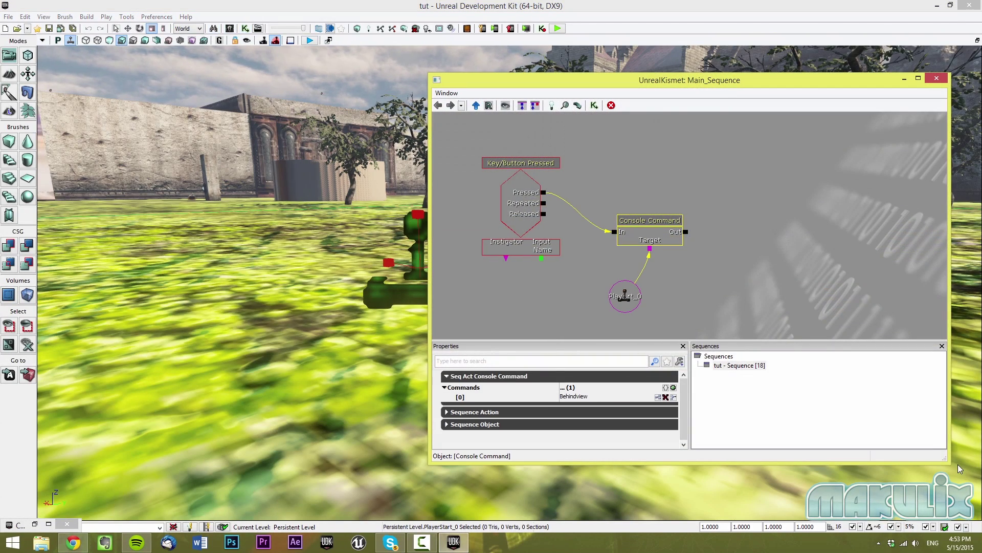
pyautogui.click(625, 297)
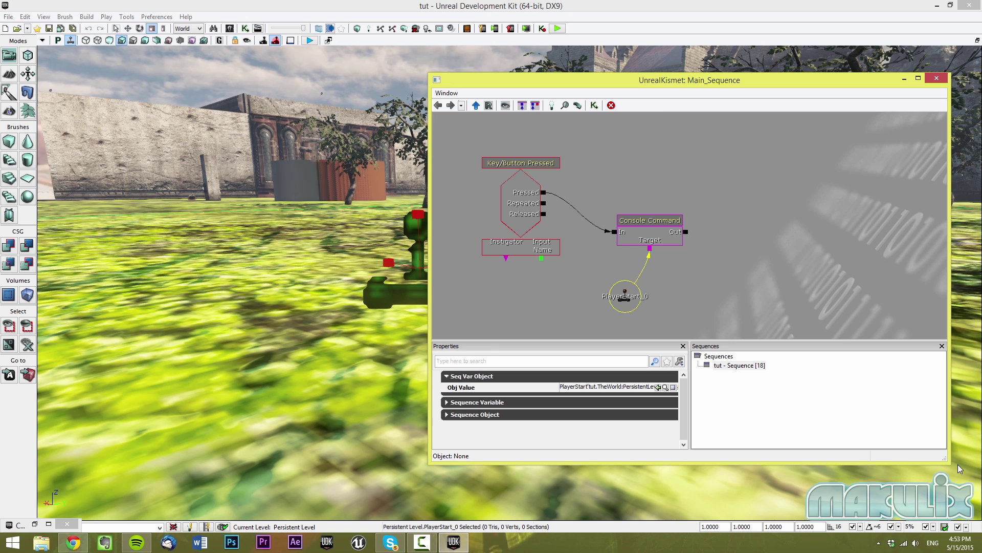
pyautogui.press('Delete')
# Create a Player variable below the Console Command, turn off All Players for it and link it to the Target connector.
pyautogui.rightClick(604, 254)
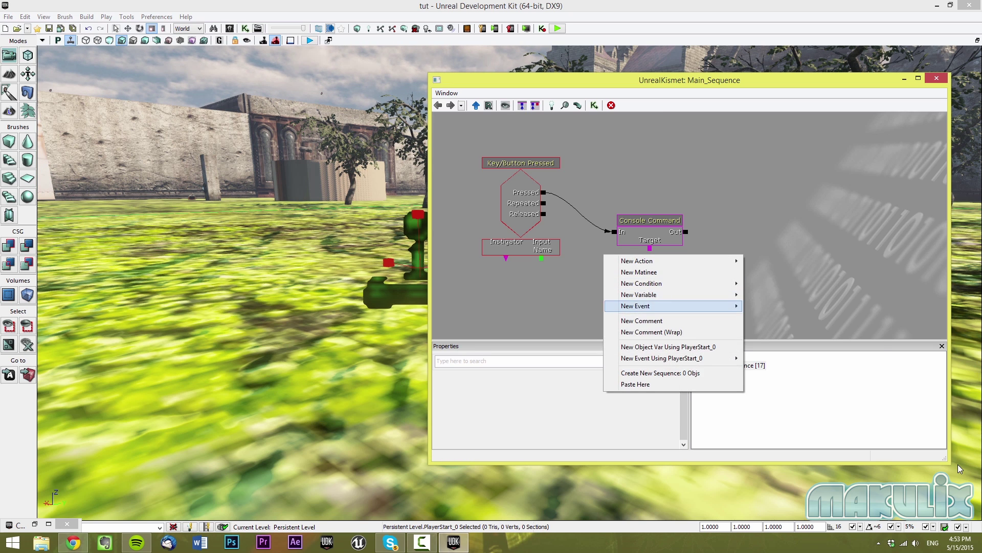
pyautogui.moveTo(665, 295)
pyautogui.moveTo(778, 373)
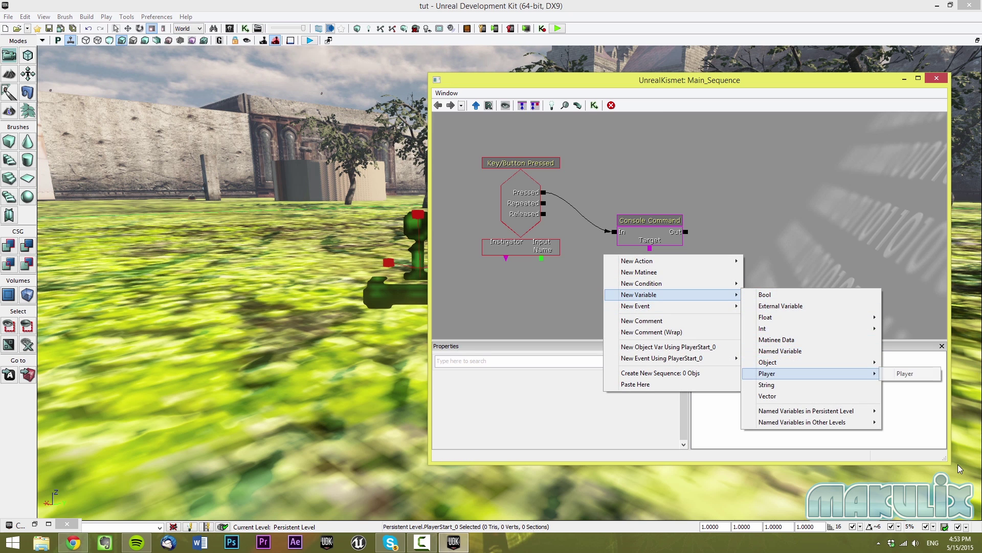
pyautogui.click(905, 374)
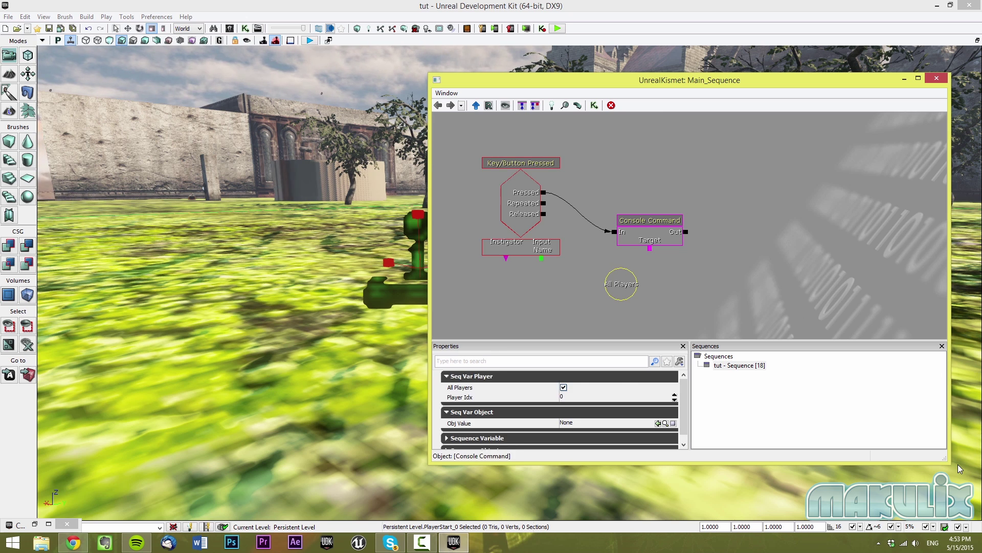
pyautogui.click(716, 286)
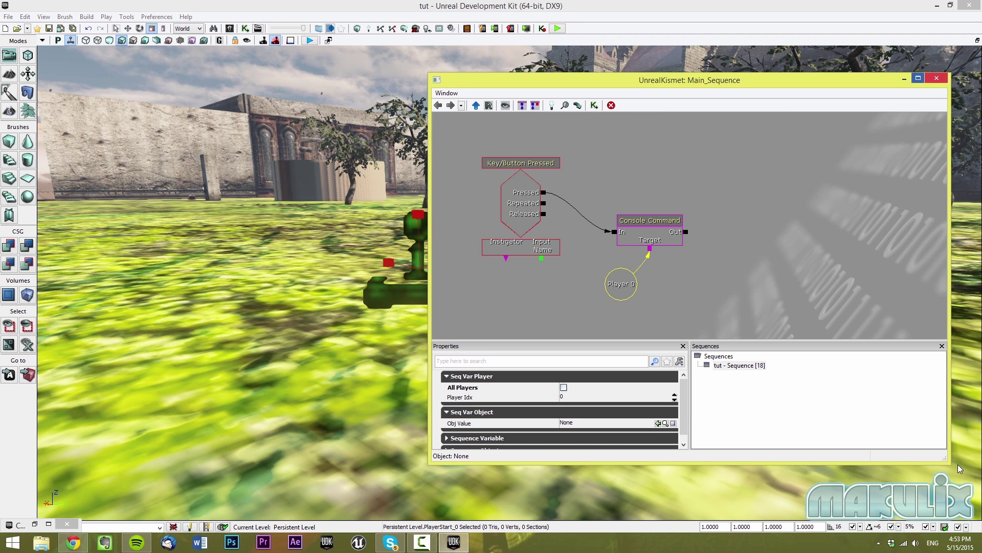
# Minimize Kismet and play the level in the viewport to test the behind-view camera while moving and shooting.
pyautogui.click(904, 79)
pyautogui.click(311, 41)
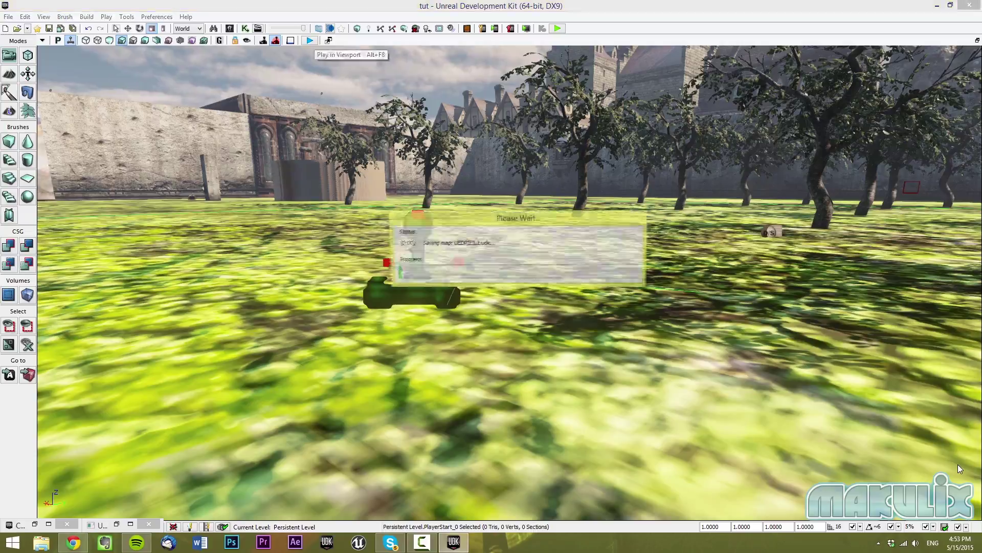
pyautogui.press('w')
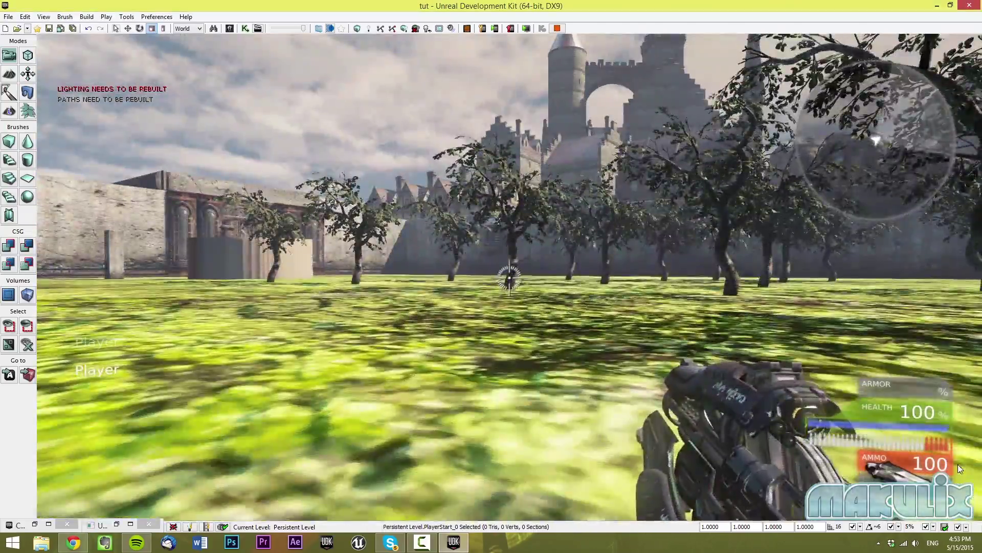
pyautogui.press('w')
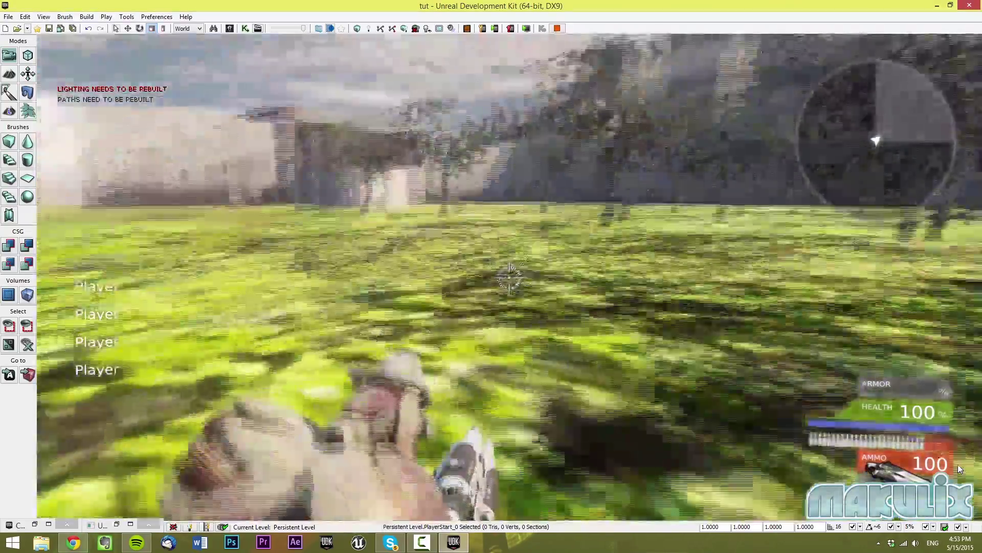
pyautogui.press('w')
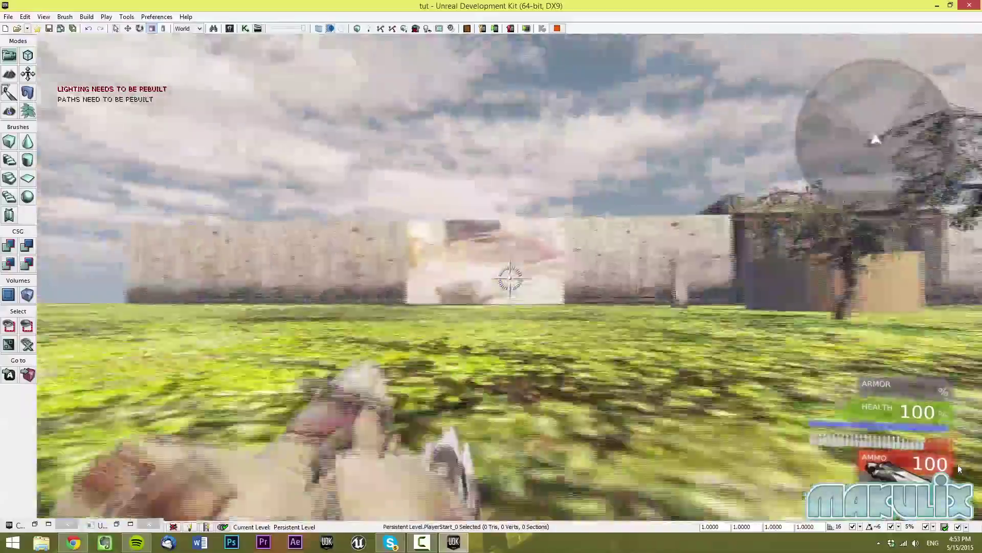
pyautogui.click(960, 469)
pyautogui.click(960, 469)
pyautogui.press('w')
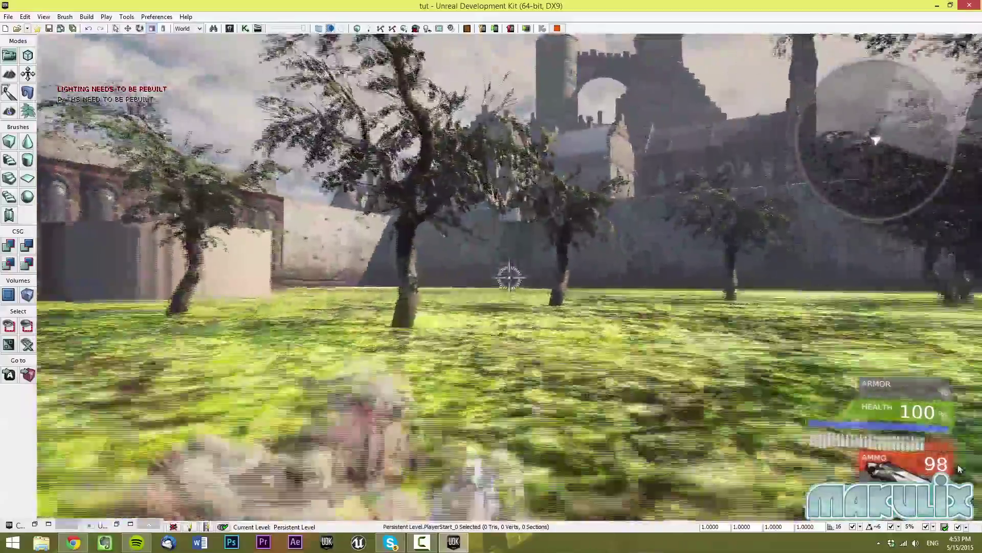
pyautogui.press('w')
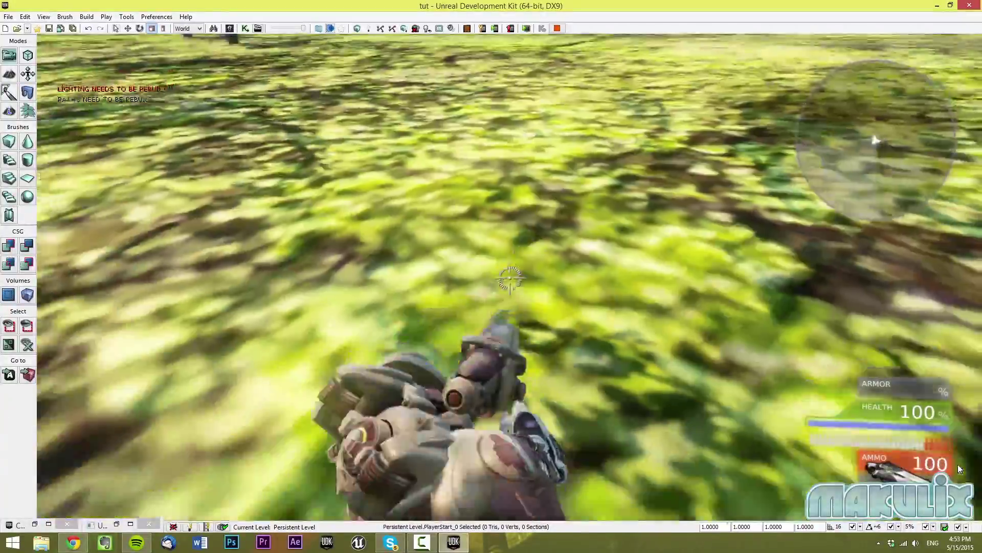
pyautogui.press('w')
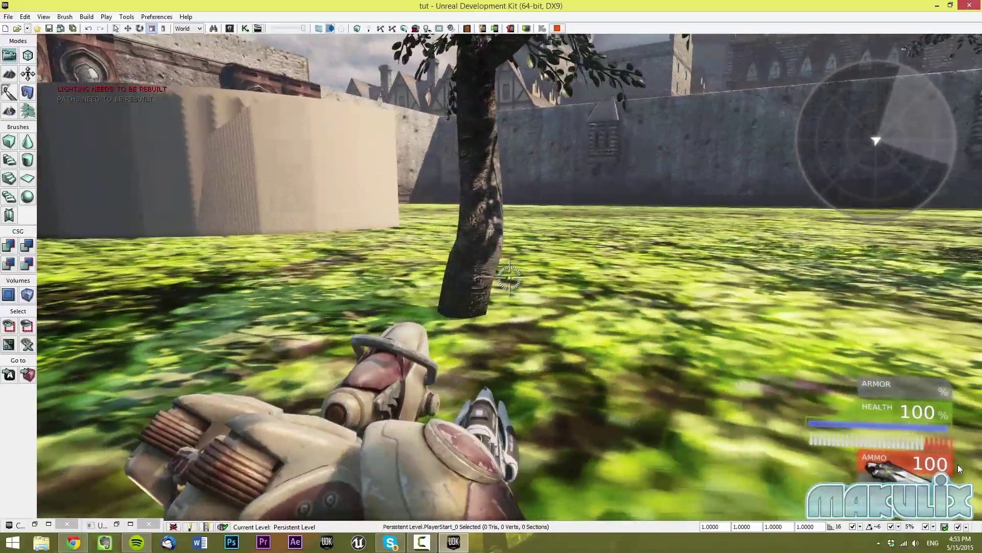
pyautogui.press('Escape')
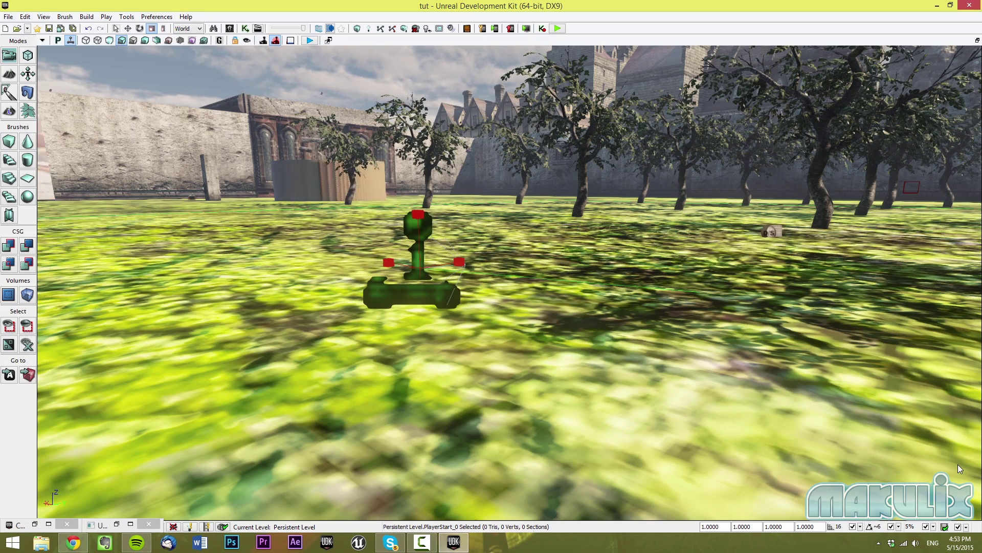
# Filter the Content Browser to Static Meshes only and select SM_RiverRock_01.
pyautogui.moveTo(957, 464); pyautogui.dragTo(958, 464, button='right')
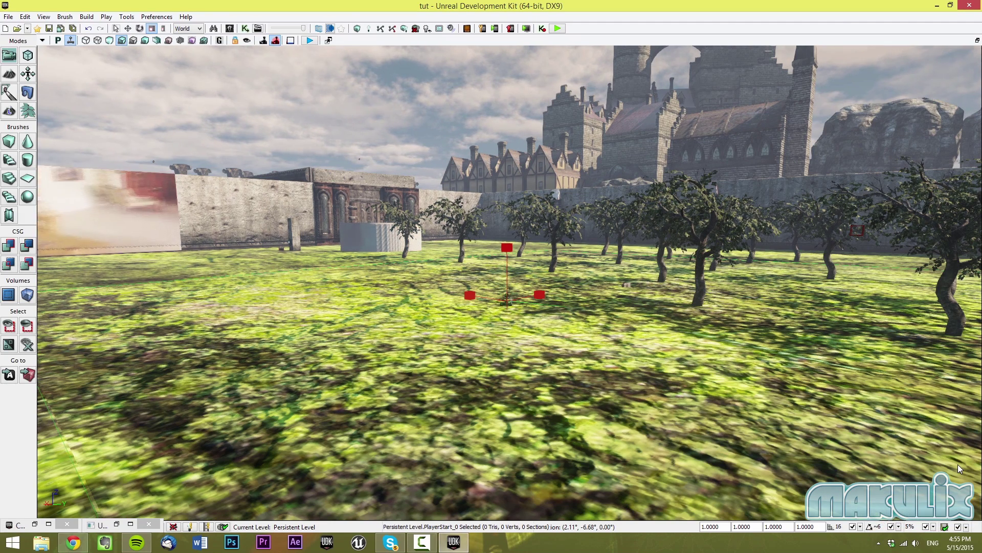
pyautogui.moveTo(958, 465); pyautogui.dragTo(960, 468, button='right')
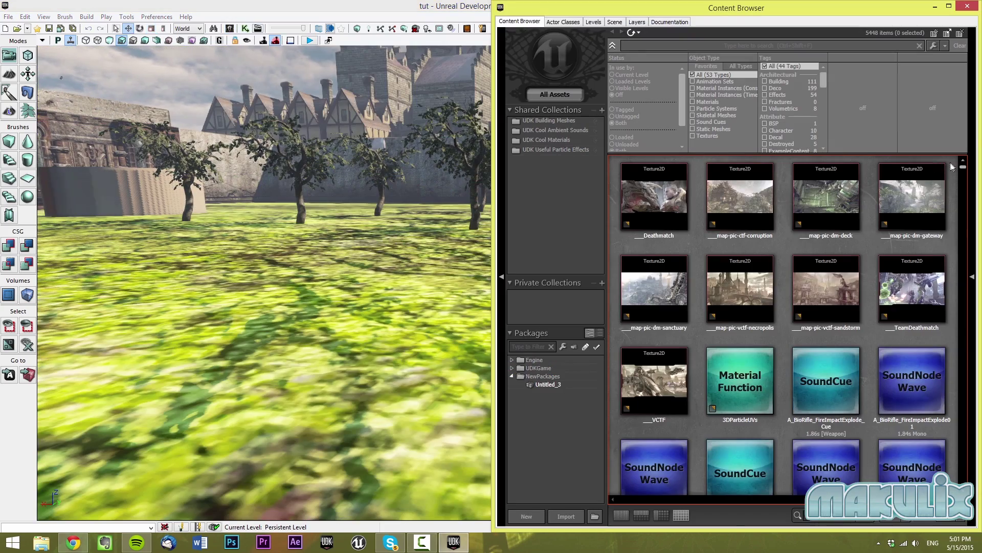
pyautogui.click(693, 122)
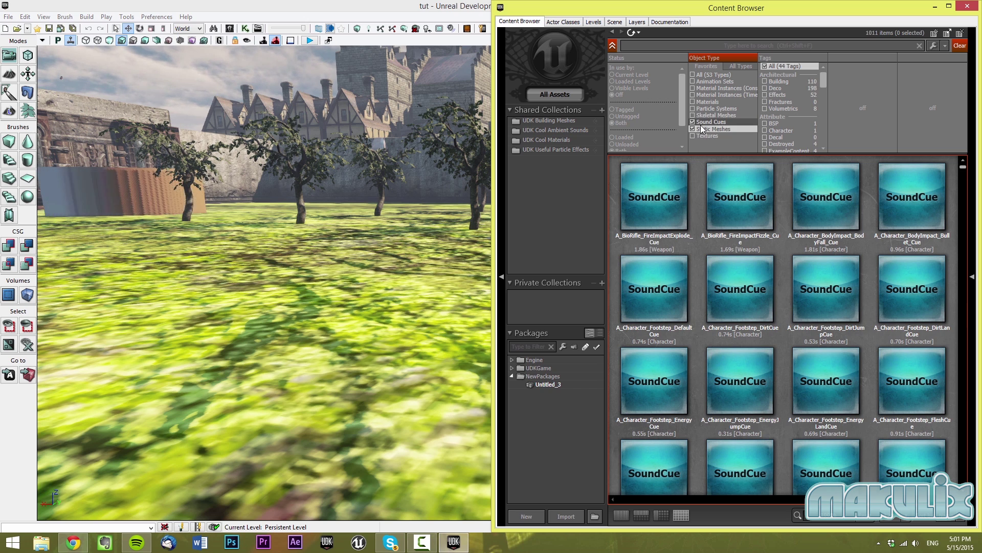
pyautogui.click(701, 125)
pyautogui.moveTo(963, 168); pyautogui.dragTo(959, 456)
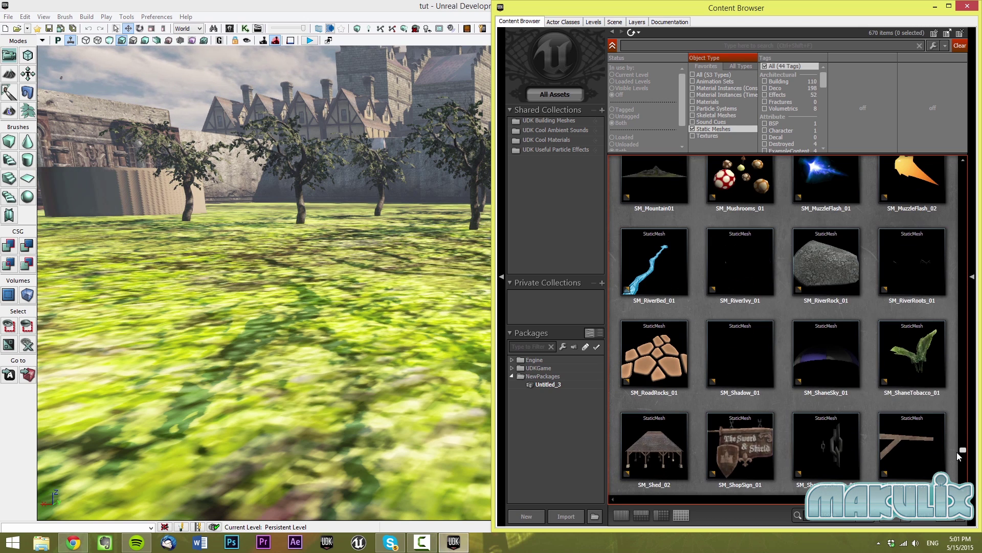
pyautogui.click(805, 257)
# Place the SM_RiverRock_01 mesh on the grass in the level and minimize the Content Browser.
pyautogui.rightClick(402, 153)
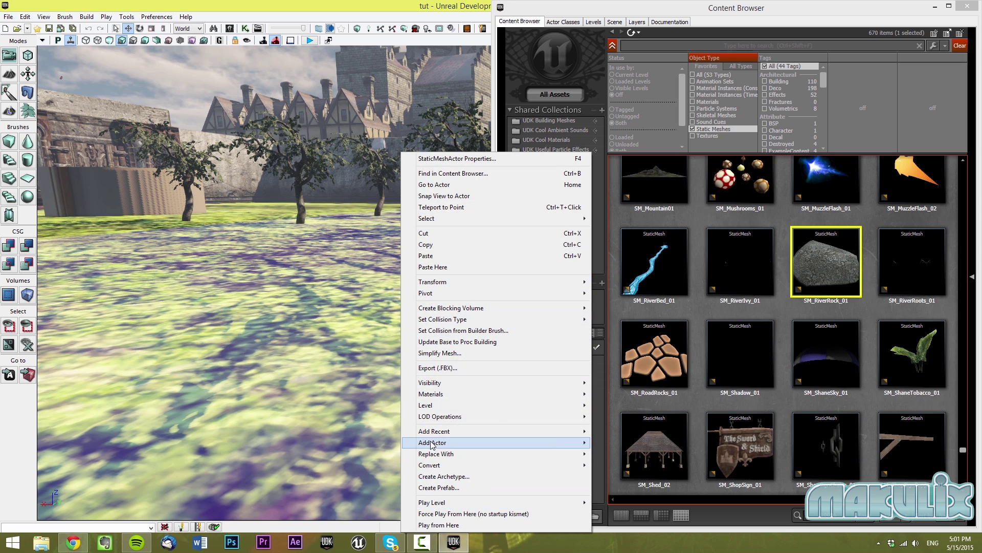
pyautogui.moveTo(435, 431)
pyautogui.click(639, 431)
pyautogui.moveTo(828, 257); pyautogui.dragTo(380, 304)
pyautogui.click(934, 10)
pyautogui.click(937, 8)
pyautogui.moveTo(450, 327)
pyautogui.mouseDown(button='right')
pyautogui.moveTo(451, 307)
pyautogui.moveTo(441, 318)
pyautogui.mouseUp(button='right')
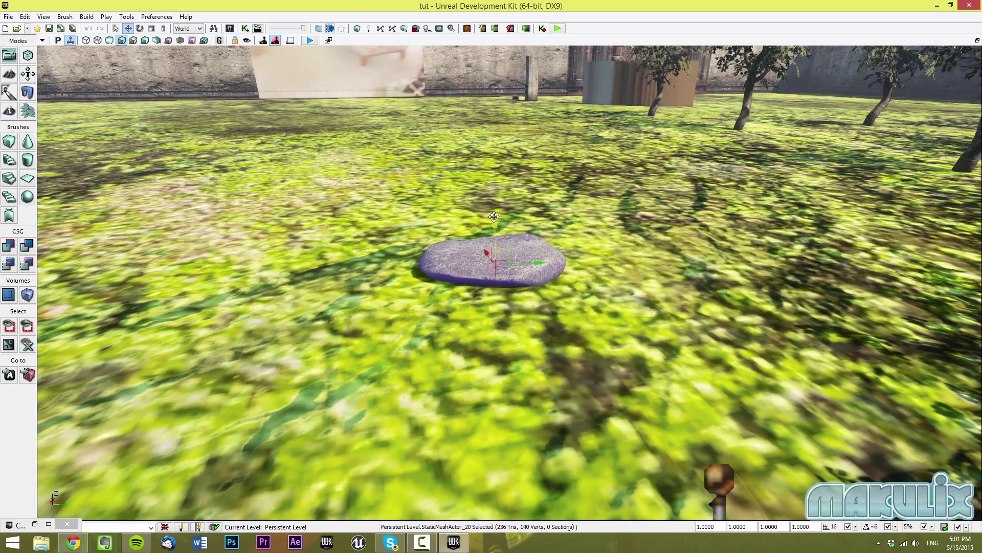
# Raise the rock slightly above the grass and convert it to an InterpActor.
pyautogui.moveTo(494, 226); pyautogui.dragTo(494, 189)
pyautogui.rightClick(471, 207)
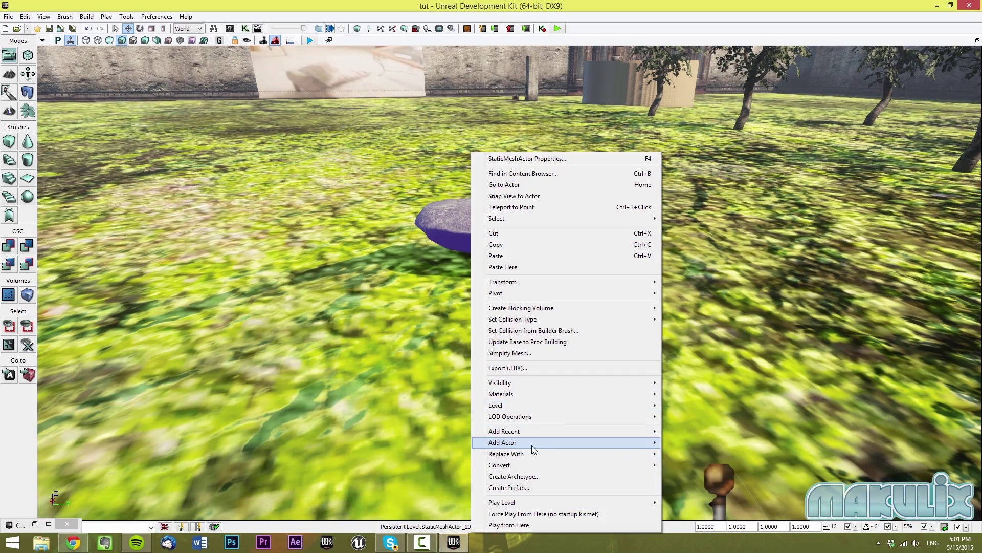
pyautogui.moveTo(549, 460)
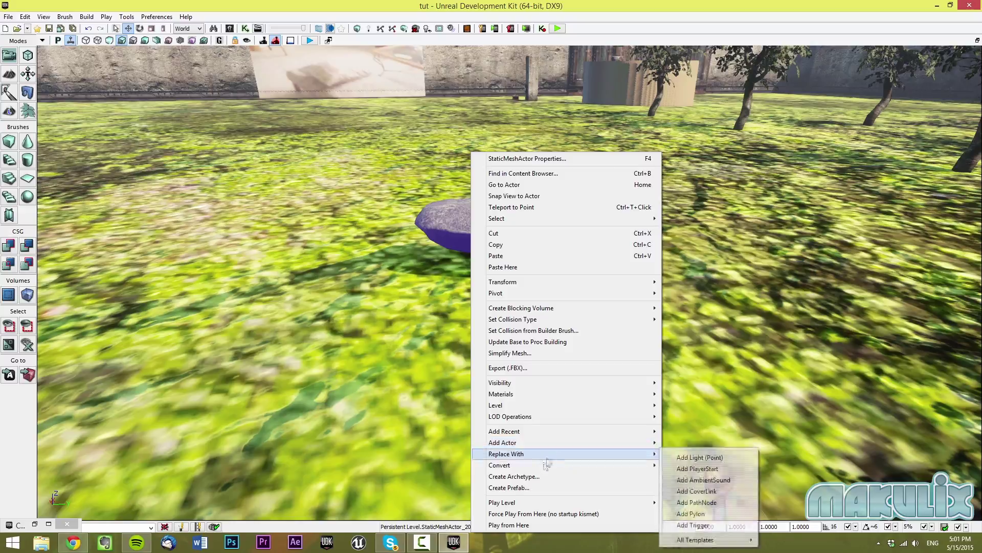
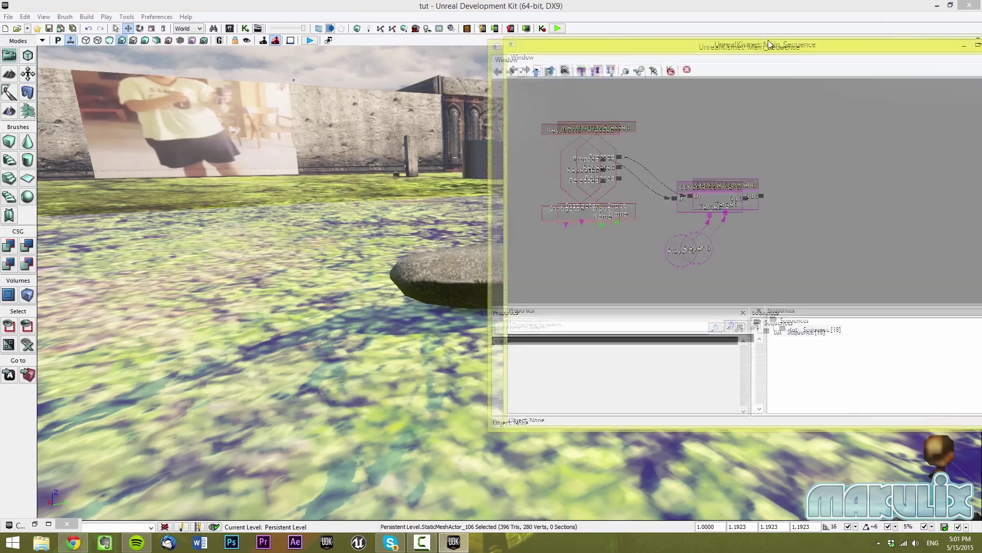
# Create an object variable for the rock InterpActor in an empty area of the Kismet sequence.
pyautogui.click(458, 251)
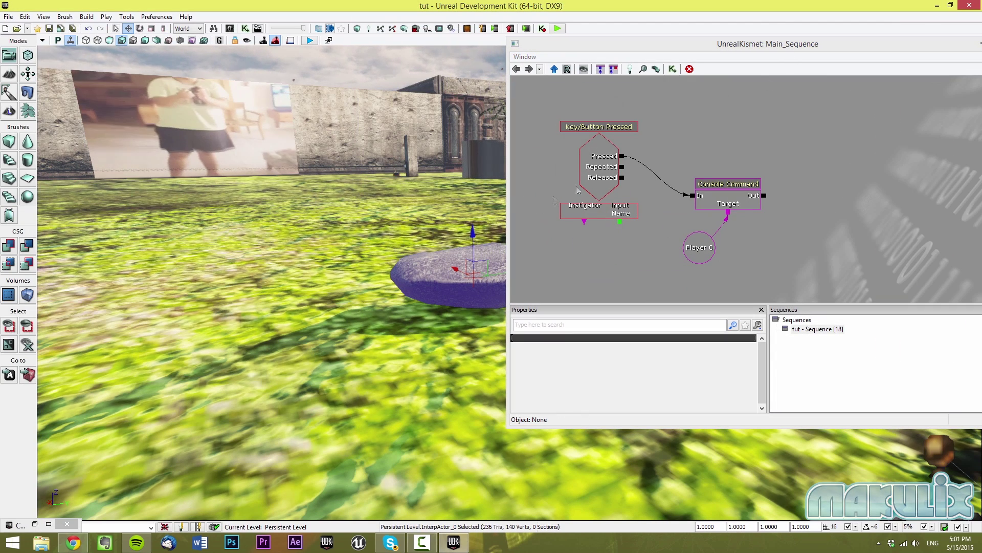
pyautogui.moveTo(800, 179); pyautogui.dragTo(533, 187)
pyautogui.rightClick(645, 156)
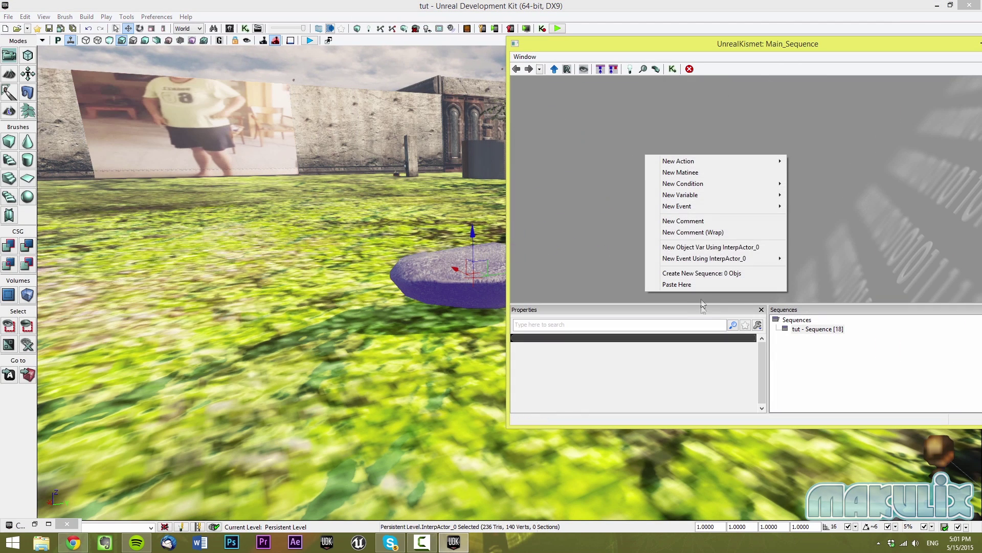
pyautogui.click(708, 247)
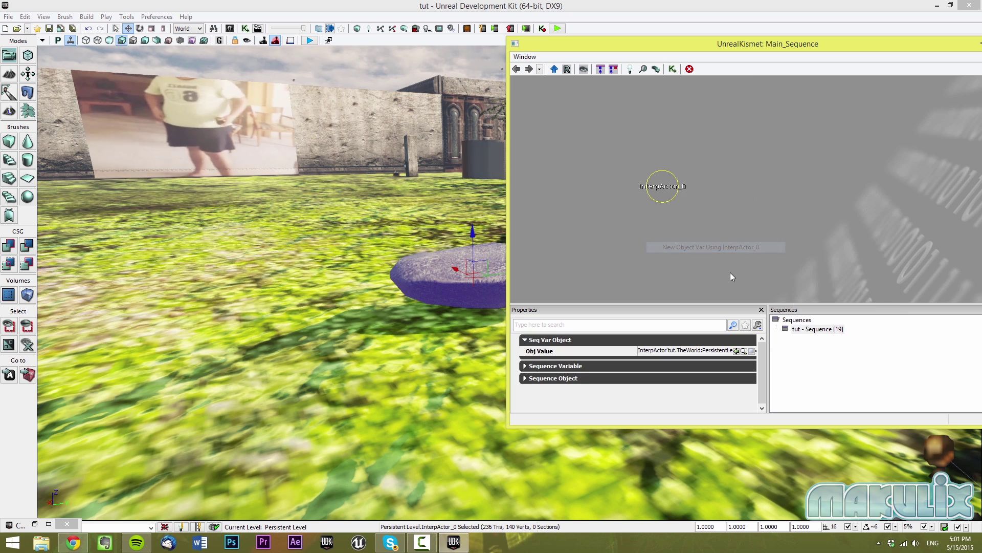
# Add a Trigger on the grass beside the rock.
pyautogui.rightClick(358, 153)
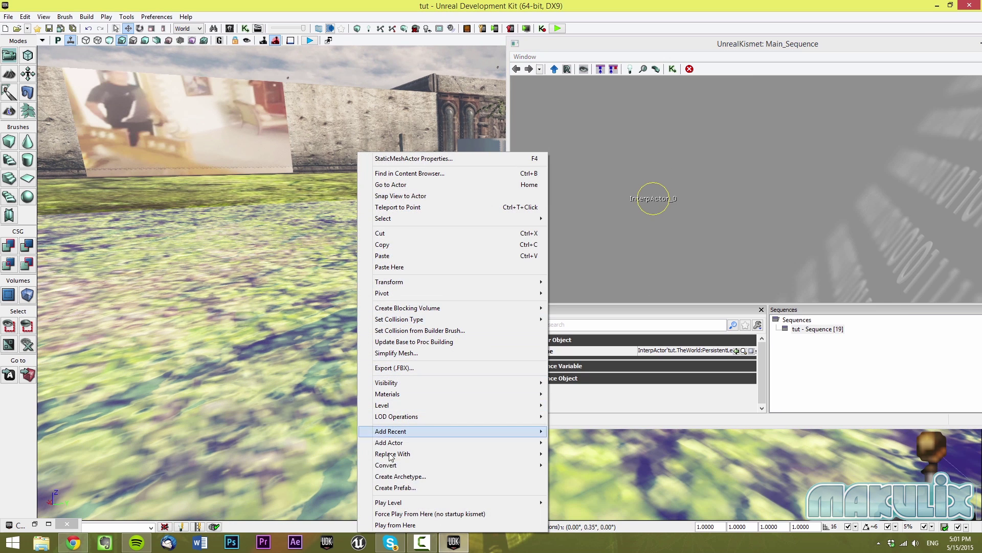
pyautogui.moveTo(542, 449)
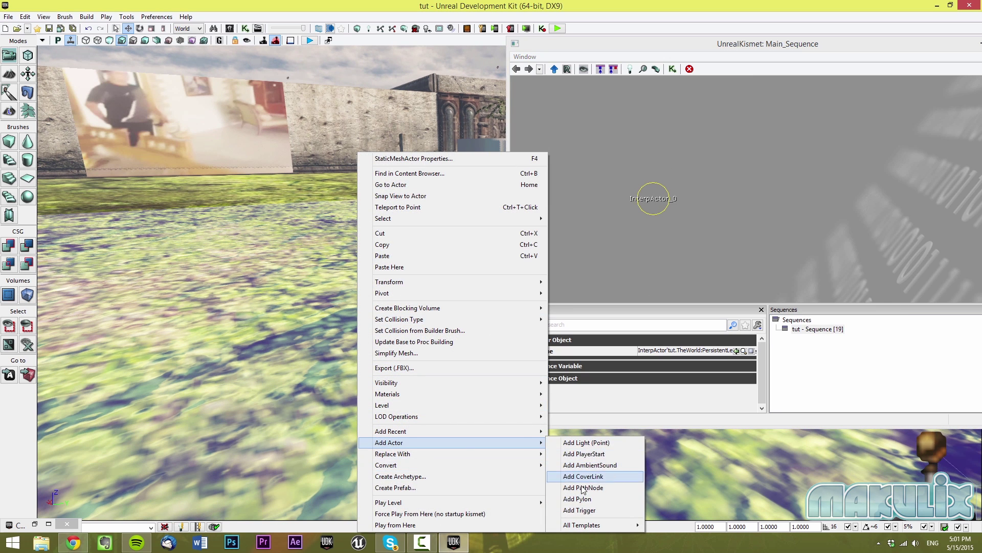
pyautogui.click(581, 510)
pyautogui.moveTo(587, 278); pyautogui.dragTo(641, 296)
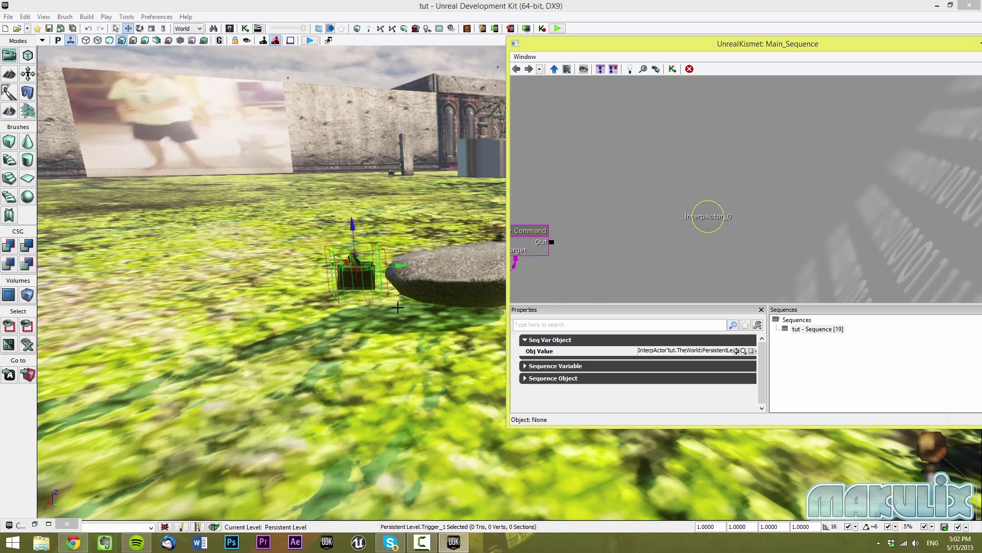
# Move the trigger beneath the rock and scale it up until its bounds surround the rock.
pyautogui.moveTo(298, 268); pyautogui.dragTo(246, 302, button='right')
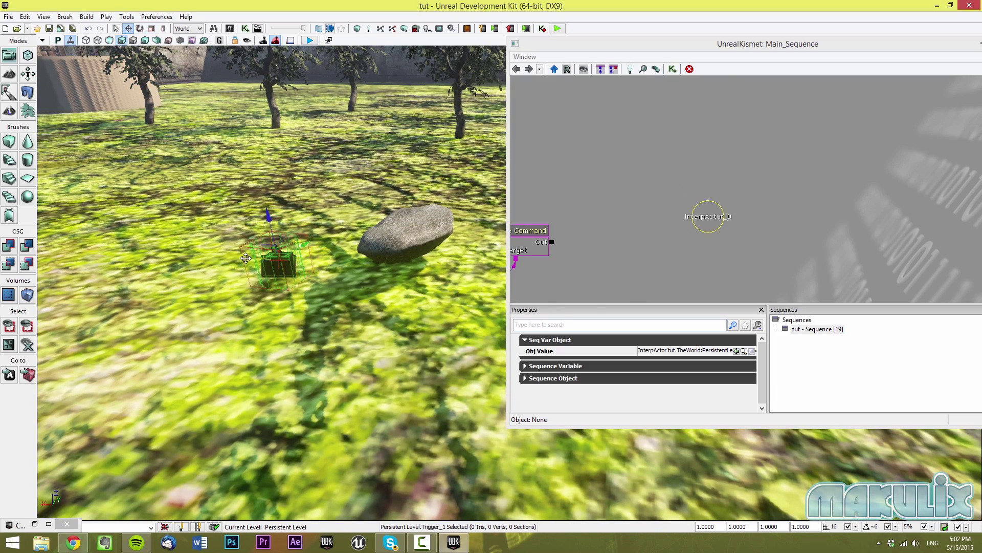
pyautogui.moveTo(242, 255); pyautogui.dragTo(354, 268)
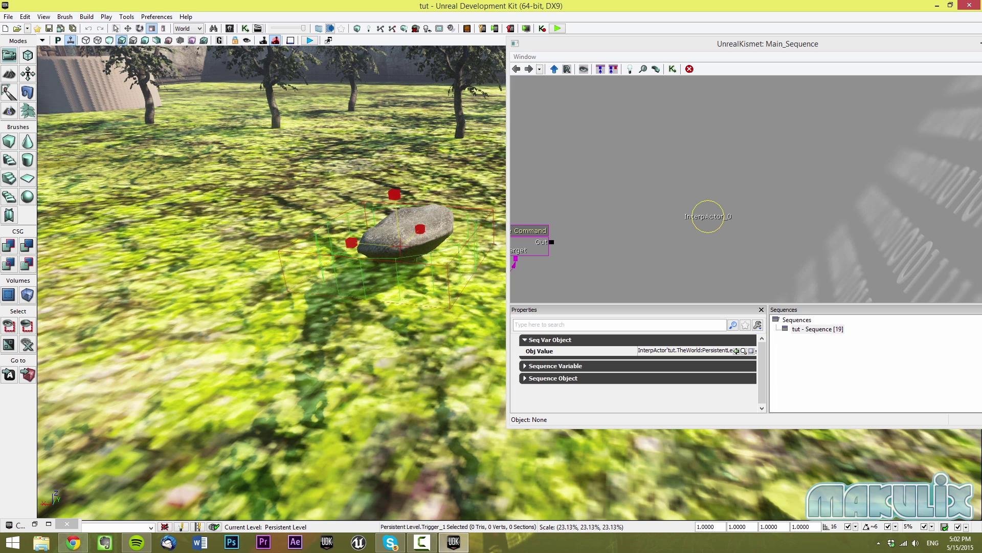
pyautogui.moveTo(431, 259); pyautogui.dragTo(425, 265)
pyautogui.moveTo(425, 265); pyautogui.dragTo(399, 279, button='right')
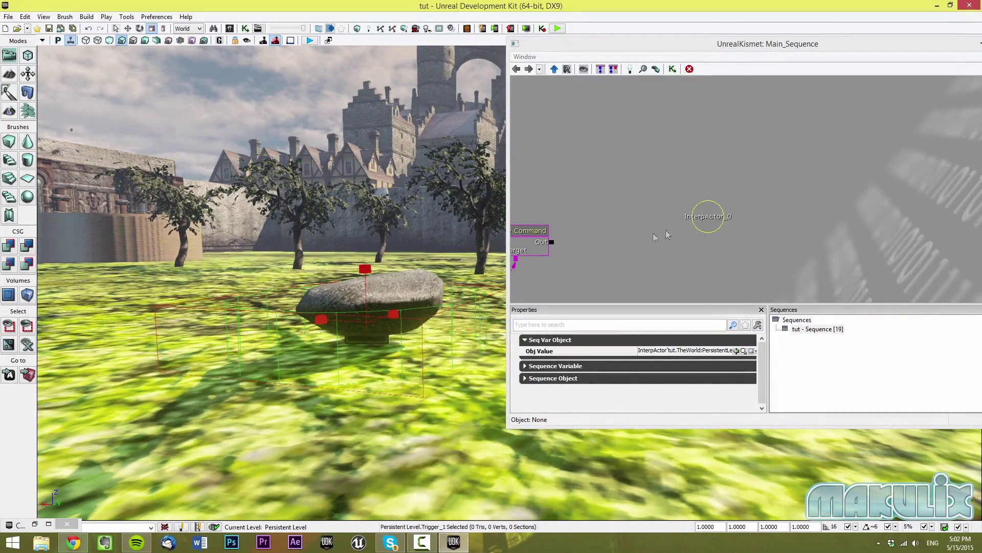
# Create an Attach to Actor action in Kismet and link the rock's InterpActor variable to its Target connector.
pyautogui.moveTo(716, 220); pyautogui.dragTo(600, 204)
pyautogui.rightClick(686, 150)
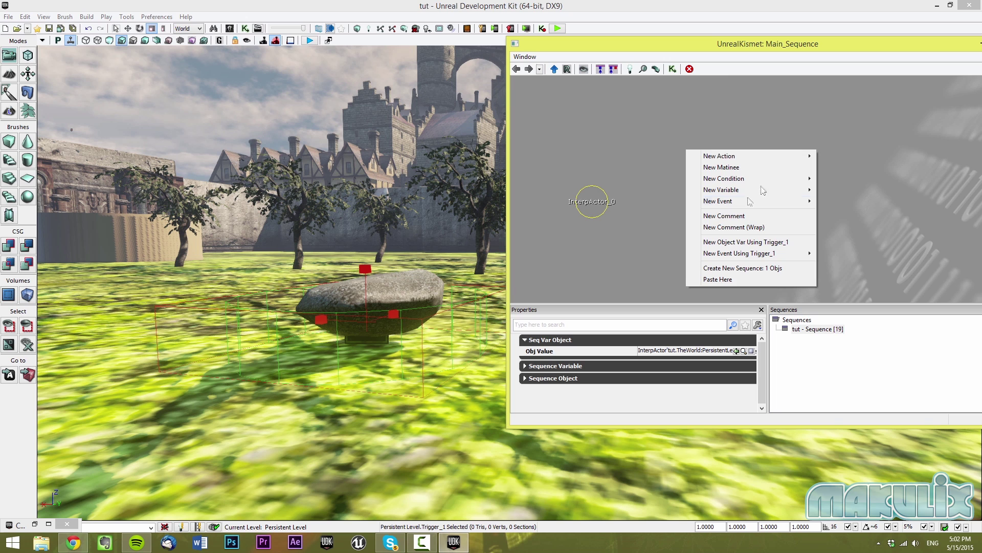
pyautogui.moveTo(780, 161)
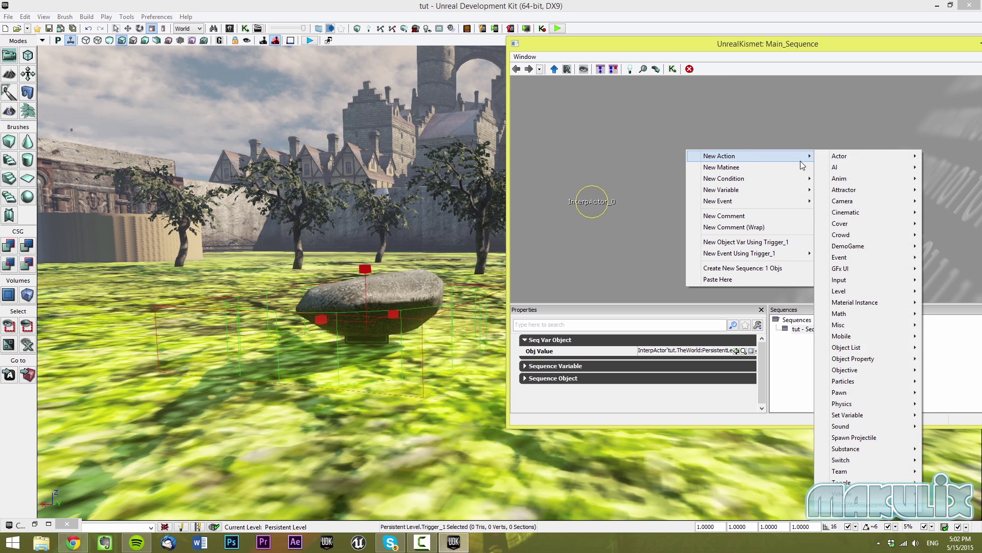
pyautogui.moveTo(830, 159)
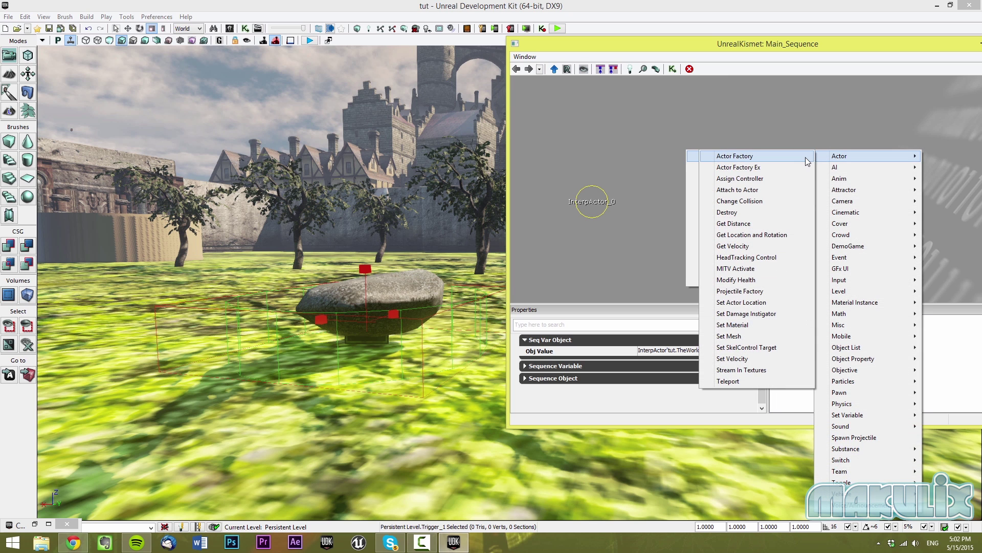
pyautogui.click(753, 190)
pyautogui.moveTo(709, 209)
pyautogui.mouseDown()
pyautogui.moveTo(685, 241)
pyautogui.moveTo(655, 218)
pyautogui.moveTo(552, 228)
pyautogui.moveTo(650, 249)
pyautogui.mouseUp()
pyautogui.click(552, 228)
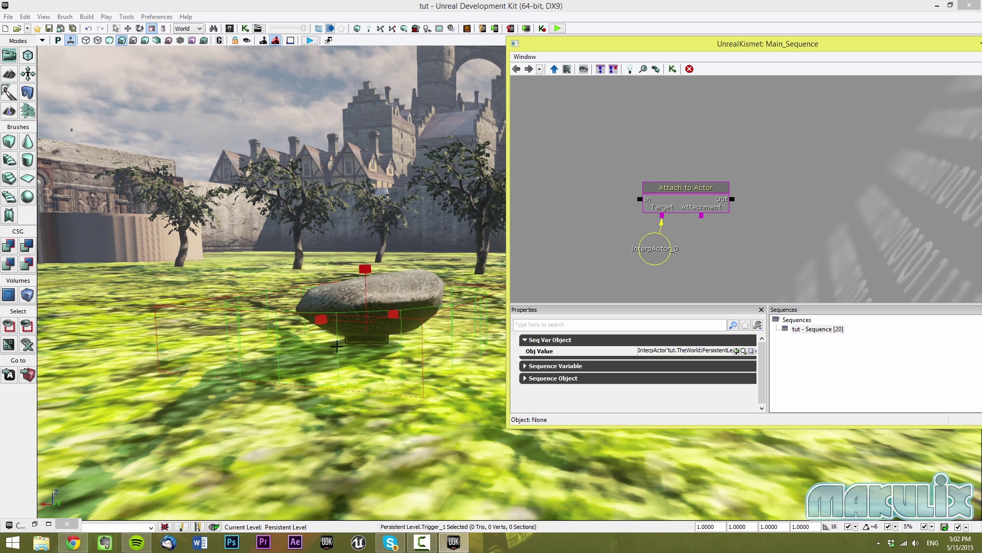
# Create an object variable for the trigger and link it to the Attachment connector of Attach to Actor.
pyautogui.rightClick(701, 219)
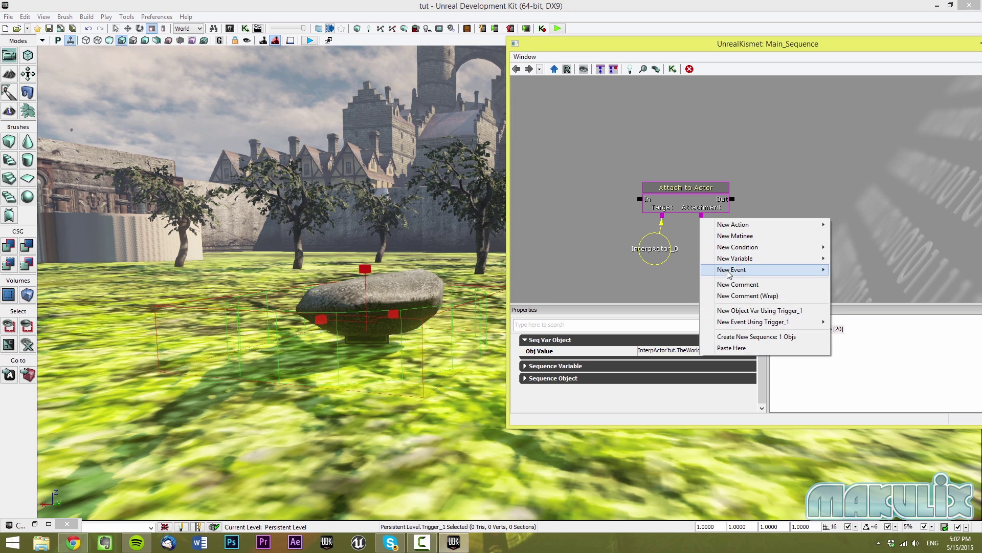
pyautogui.click(752, 311)
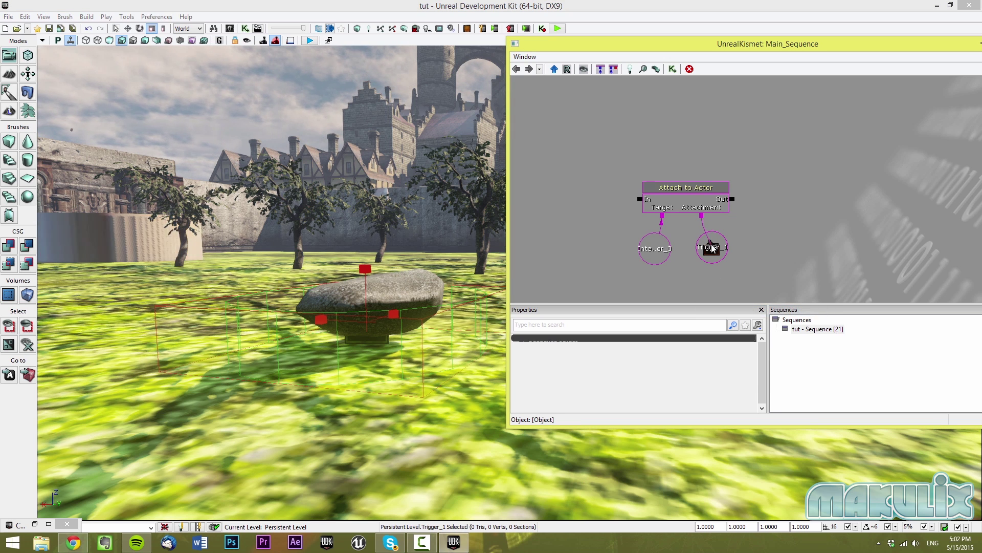
pyautogui.moveTo(758, 186); pyautogui.dragTo(701, 217)
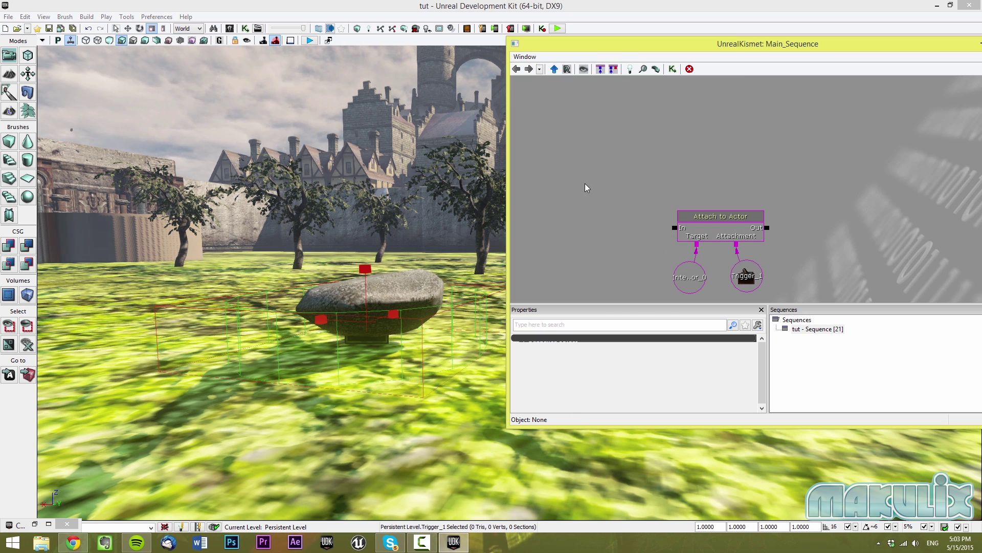
# Create a Level Loaded event beside the Attach to Actor action.
pyautogui.rightClick(585, 184)
pyautogui.moveTo(635, 211)
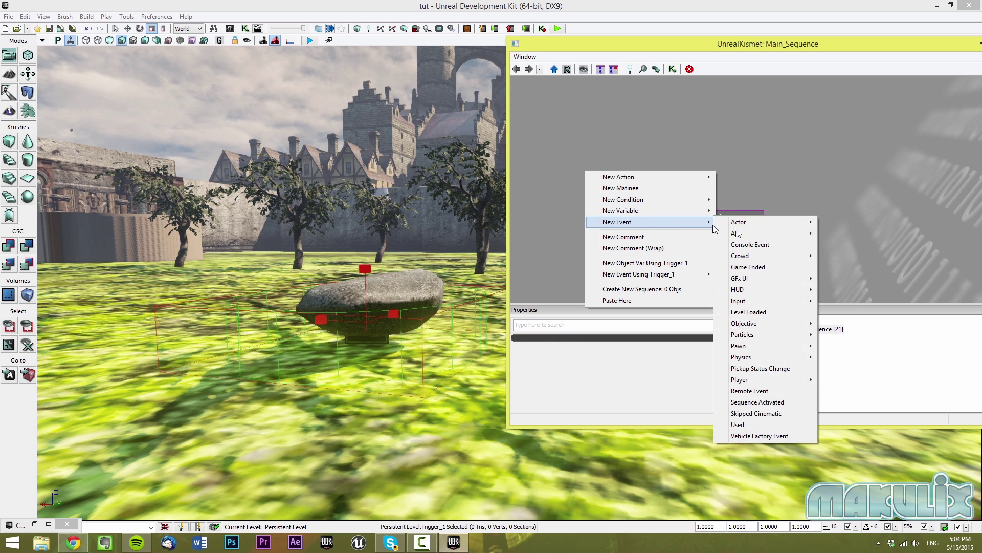
pyautogui.click(749, 312)
pyautogui.moveTo(659, 225); pyautogui.dragTo(610, 256)
# Create a Used event for the trigger in the free space above the Level Loaded event.
pyautogui.moveTo(601, 146); pyautogui.dragTo(642, 167)
pyautogui.scroll(-2, 623, 198)
pyautogui.scroll(-1, 622, 198)
pyautogui.click(621, 182)
pyautogui.moveTo(584, 182); pyautogui.dragTo(594, 266)
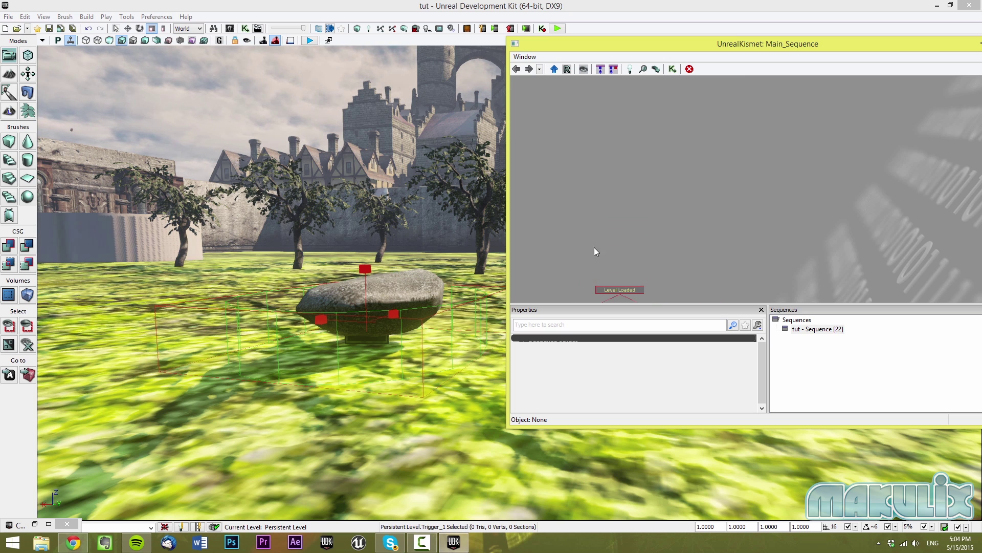
pyautogui.rightClick(599, 135)
pyautogui.moveTo(628, 229)
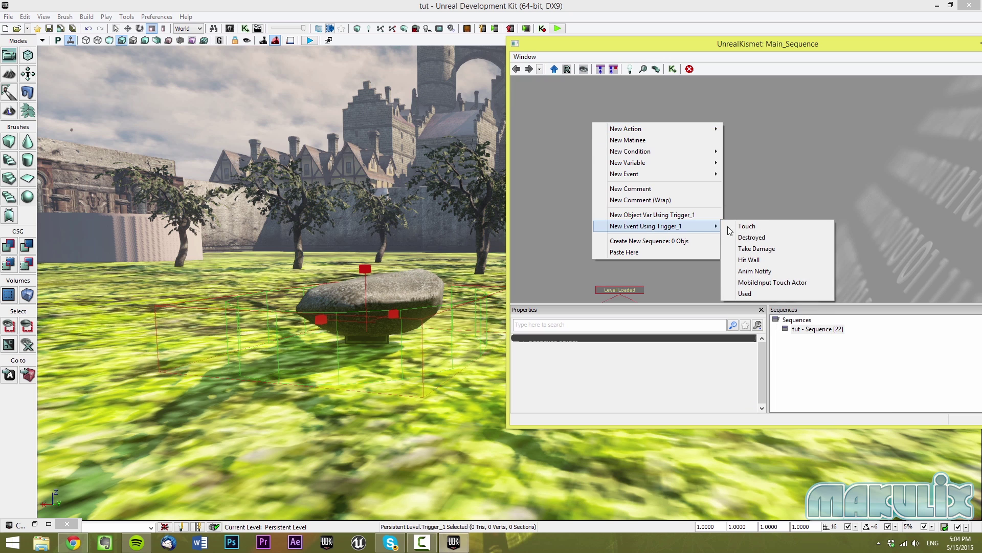
pyautogui.click(746, 293)
pyautogui.moveTo(652, 182); pyautogui.dragTo(622, 212)
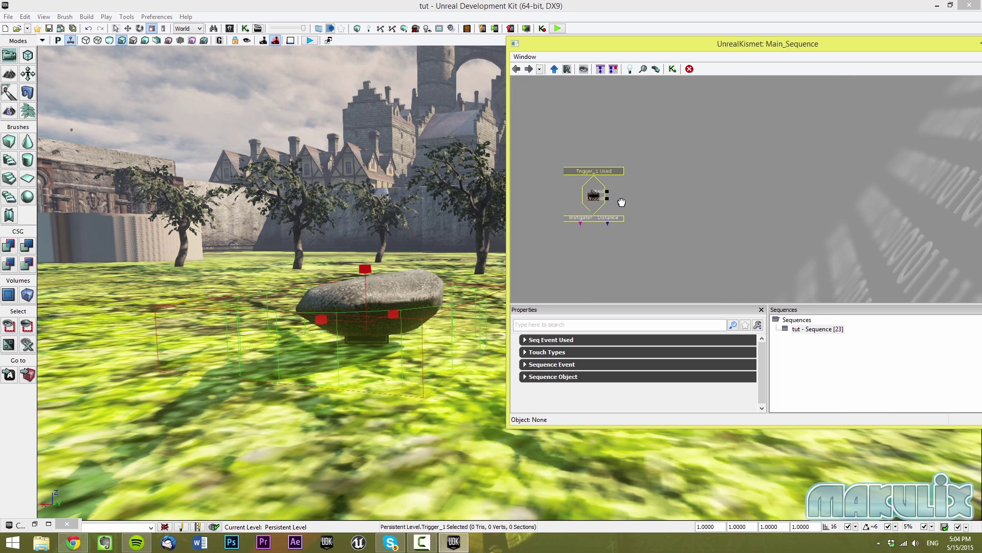
# Turn off Aim To Interact for the trigger's Used event and set its Max Trigger Count to 0.
pyautogui.click(595, 340)
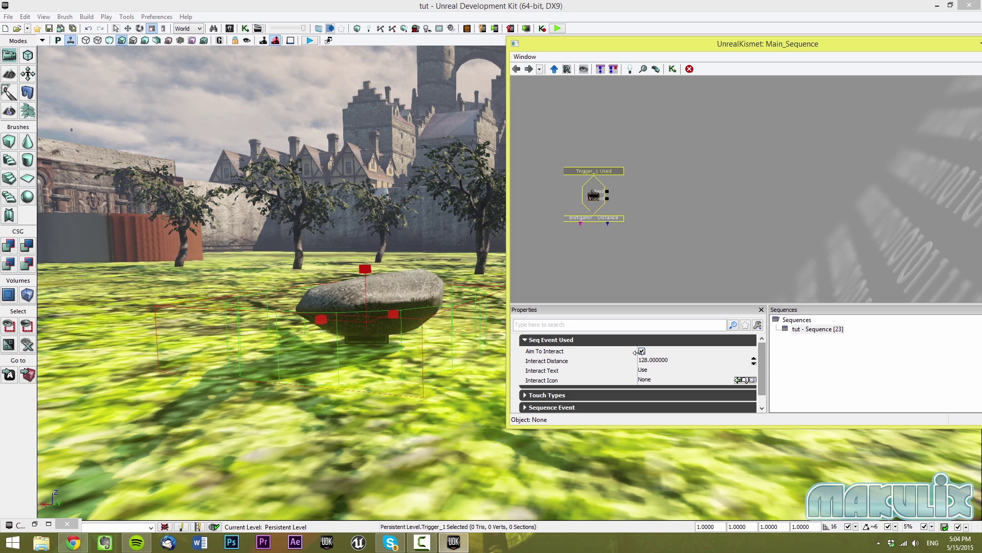
pyautogui.click(641, 351)
pyautogui.click(548, 395)
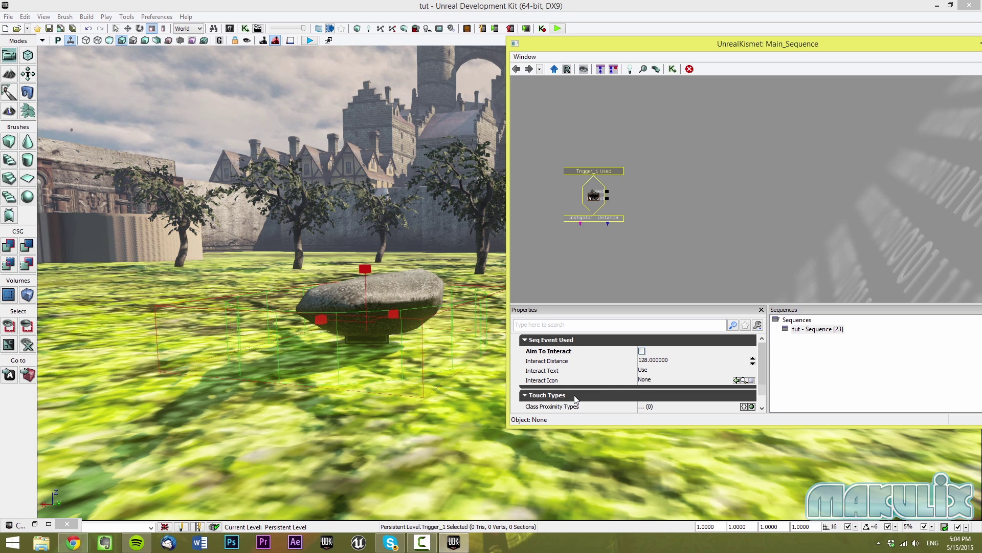
pyautogui.scroll(-1, 647, 404)
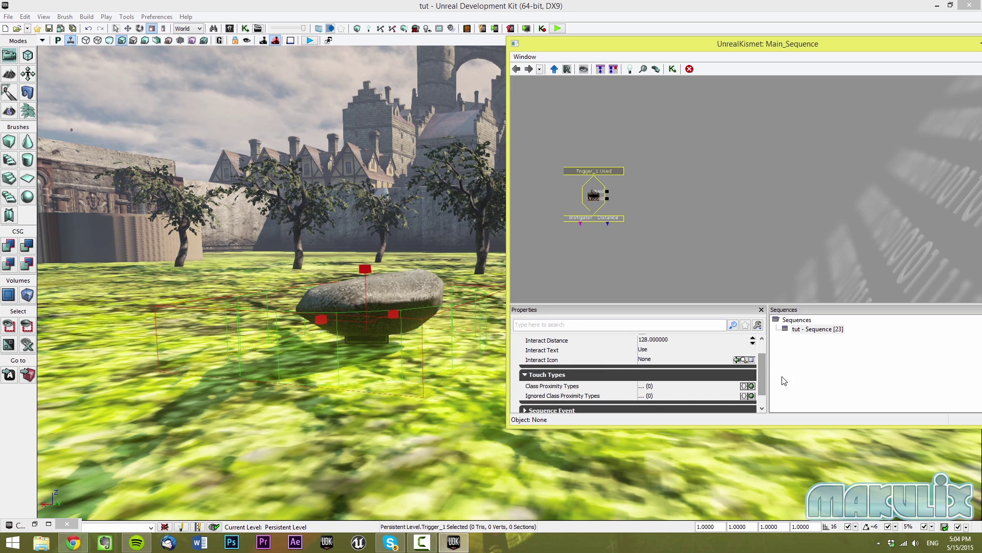
pyautogui.scroll(-1, 647, 398)
pyautogui.click(645, 401)
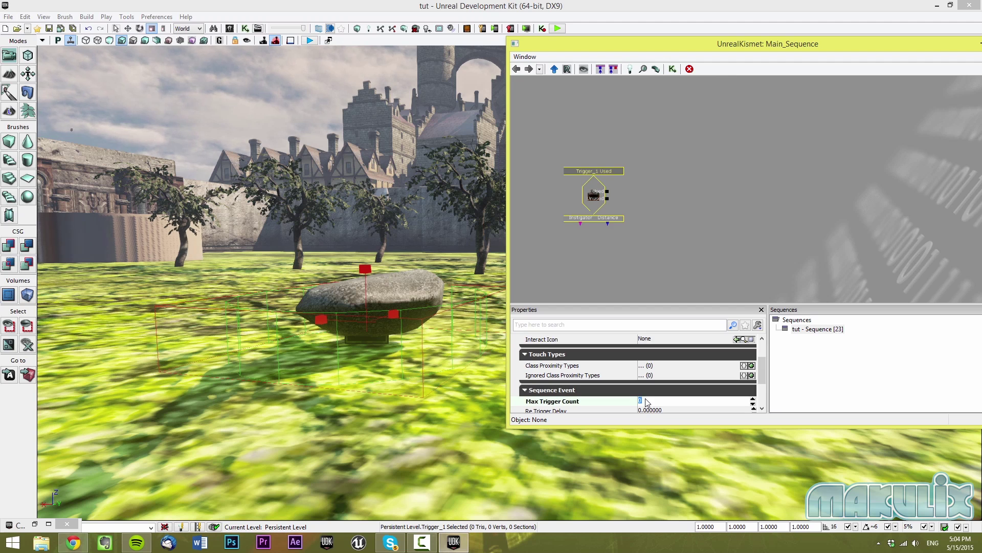
pyautogui.scroll(-2, 583, 435)
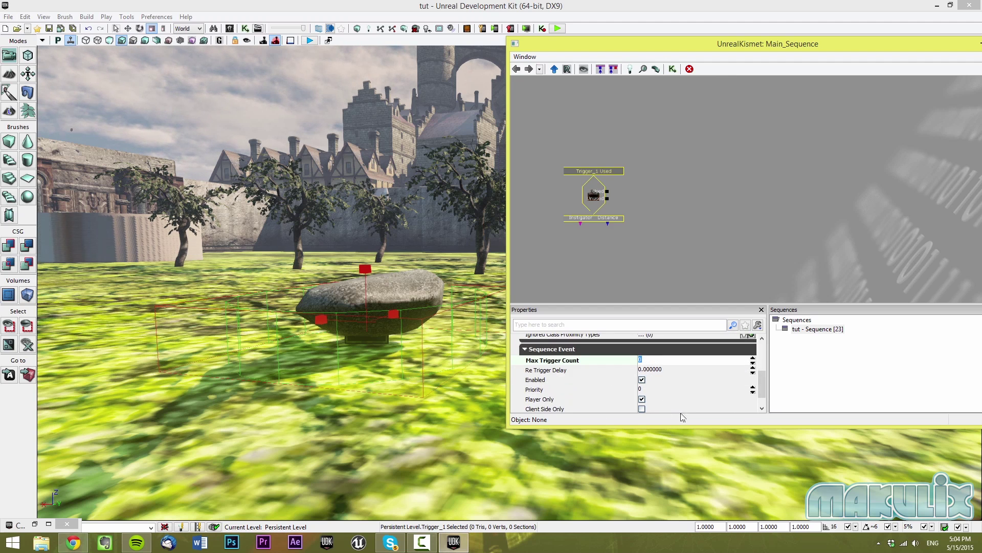
pyautogui.scroll(-1, 685, 404)
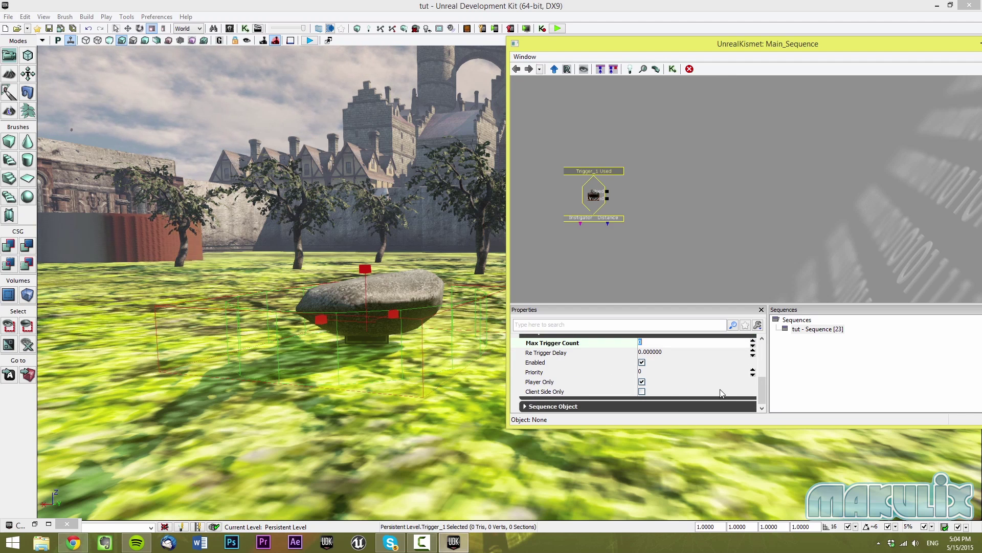
# Create a Bool variable and place it above the trigger's Used event.
pyautogui.click(672, 201)
pyautogui.rightClick(649, 138)
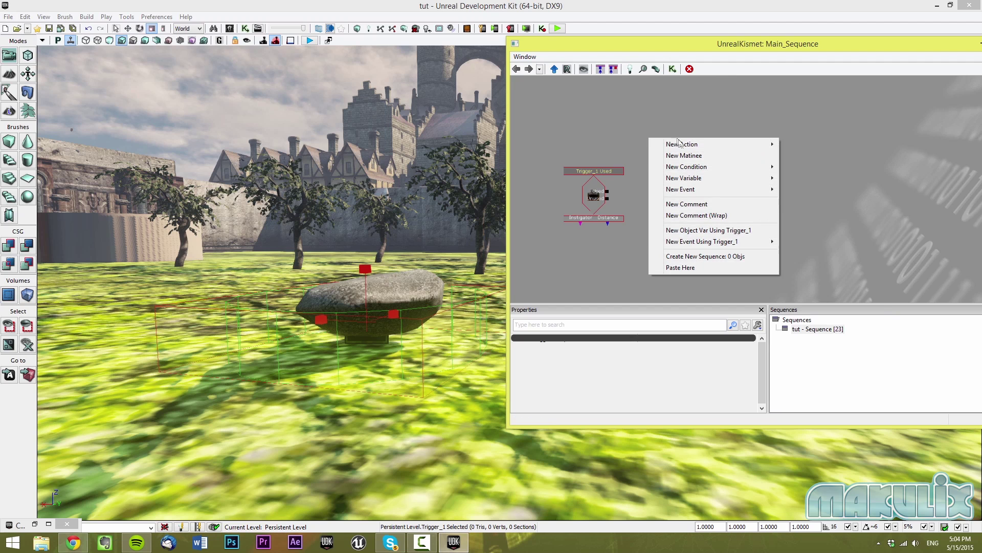
pyautogui.moveTo(688, 178)
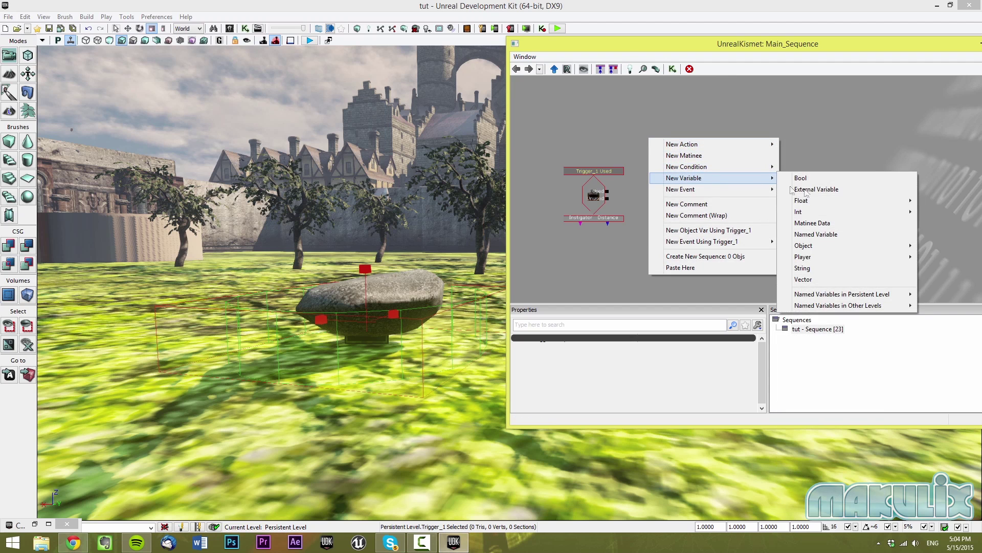
pyautogui.click(801, 177)
pyautogui.keyDown('ctrl'); pyautogui.moveTo(662, 170); pyautogui.dragTo(597, 157); pyautogui.keyUp('ctrl')
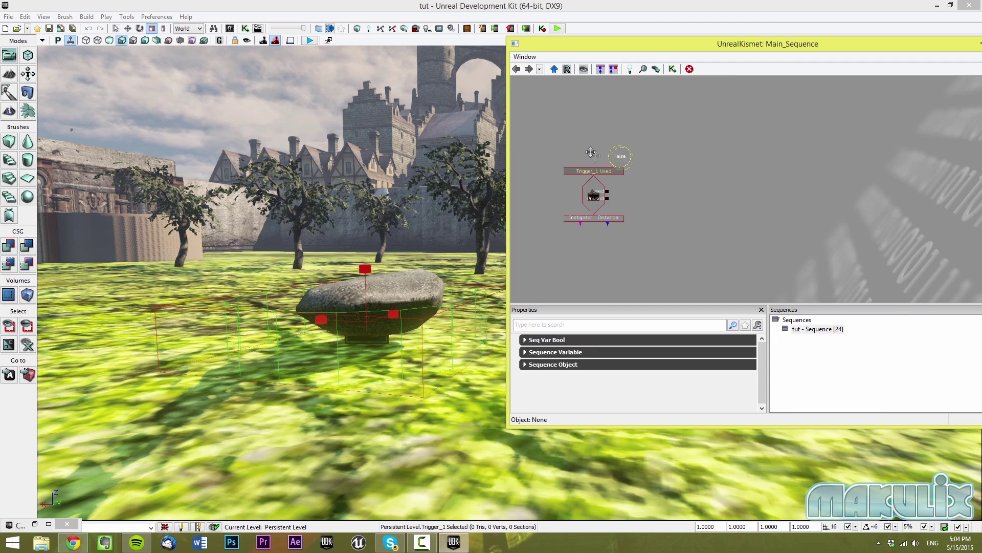
# Set the Bool variable's Var Name to Key.
pyautogui.click(590, 340)
pyautogui.click(609, 365)
pyautogui.click(663, 378)
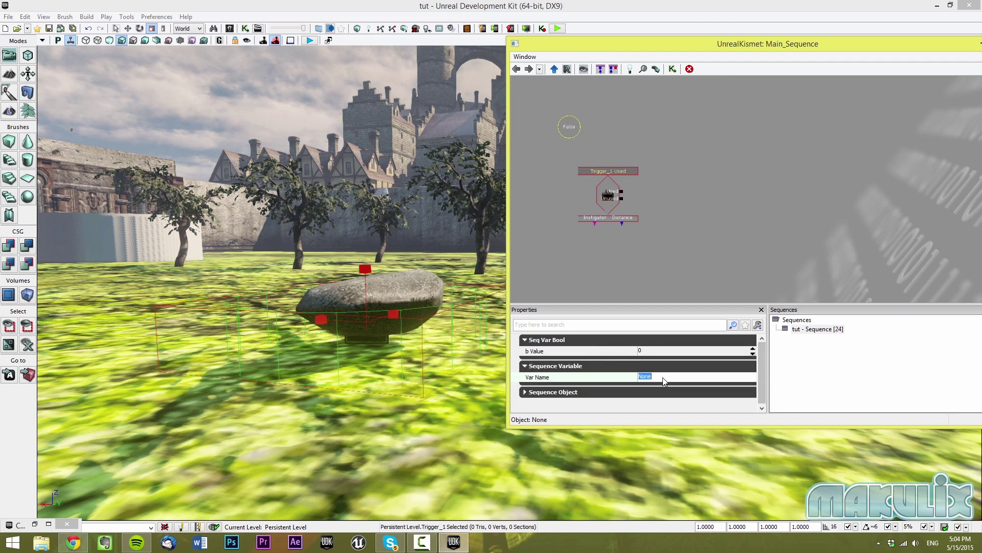
pyautogui.write('Key')
pyautogui.press('Return')
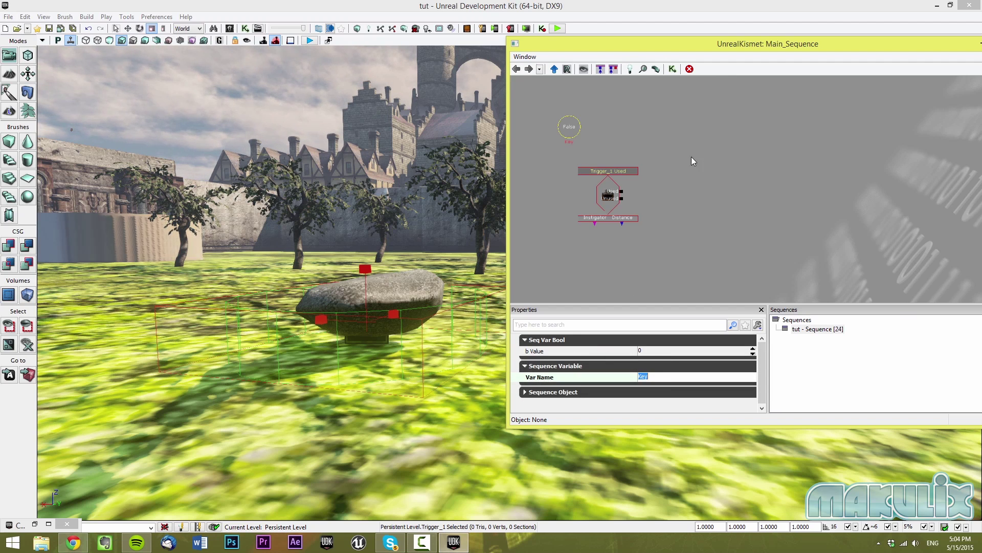
# Create a Named Variable in the free space beside the trigger's Used event.
pyautogui.click(699, 207)
pyautogui.rightClick(675, 154)
pyautogui.moveTo(694, 162)
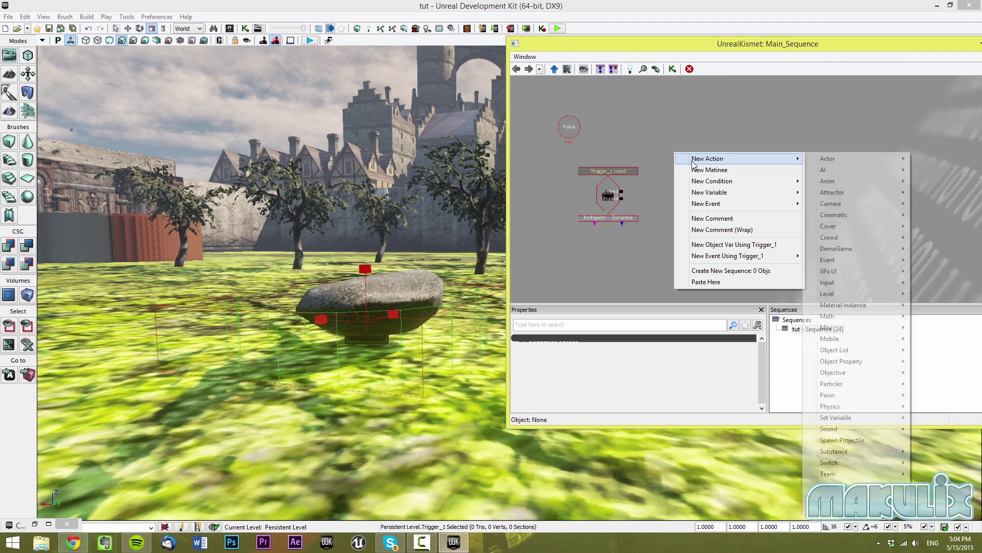
pyautogui.moveTo(716, 193)
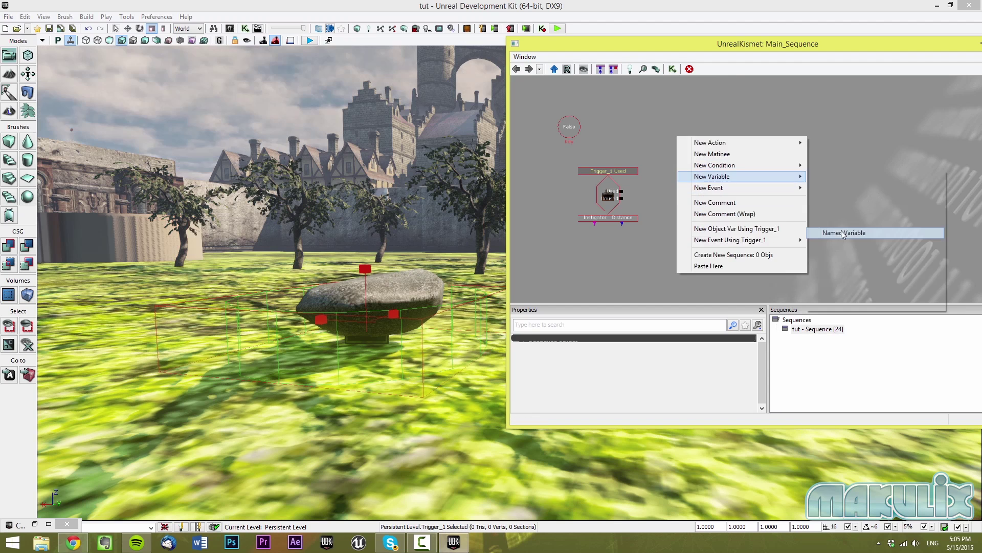
pyautogui.click(842, 234)
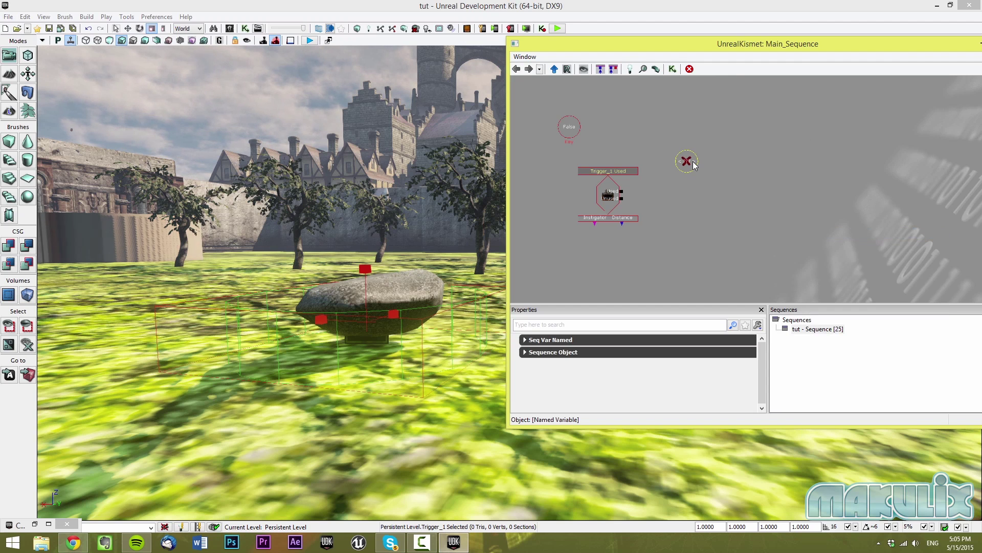
# Move the named variable below the event and set its Expected Type to SeqVar_Bool and Find Var Name to Key.
pyautogui.click(582, 341)
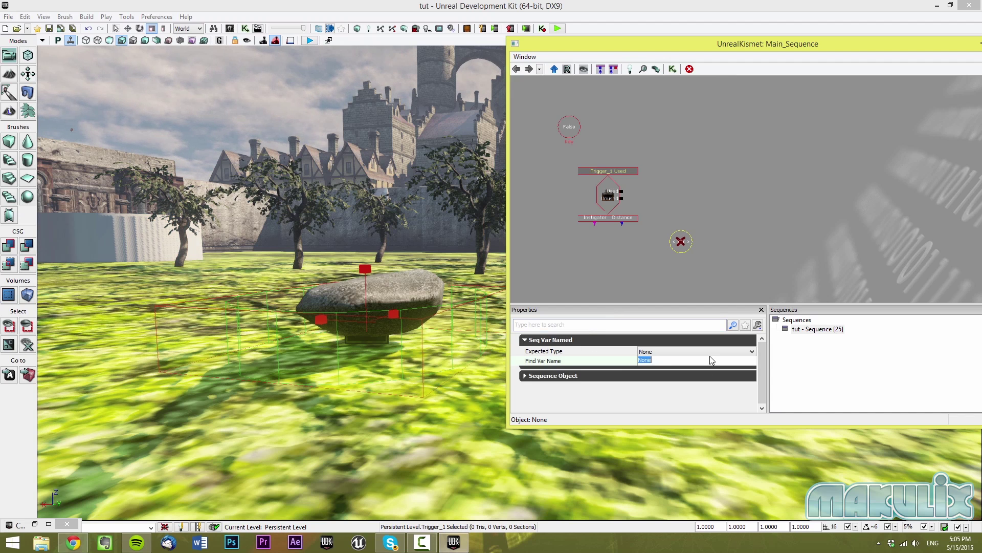
pyautogui.write('Key')
pyautogui.press('Return')
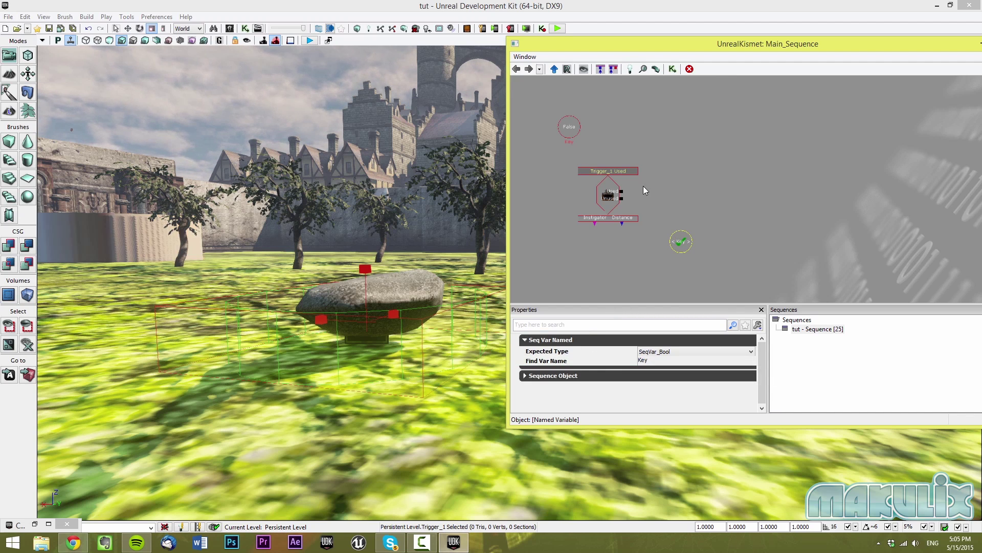
pyautogui.click(568, 128)
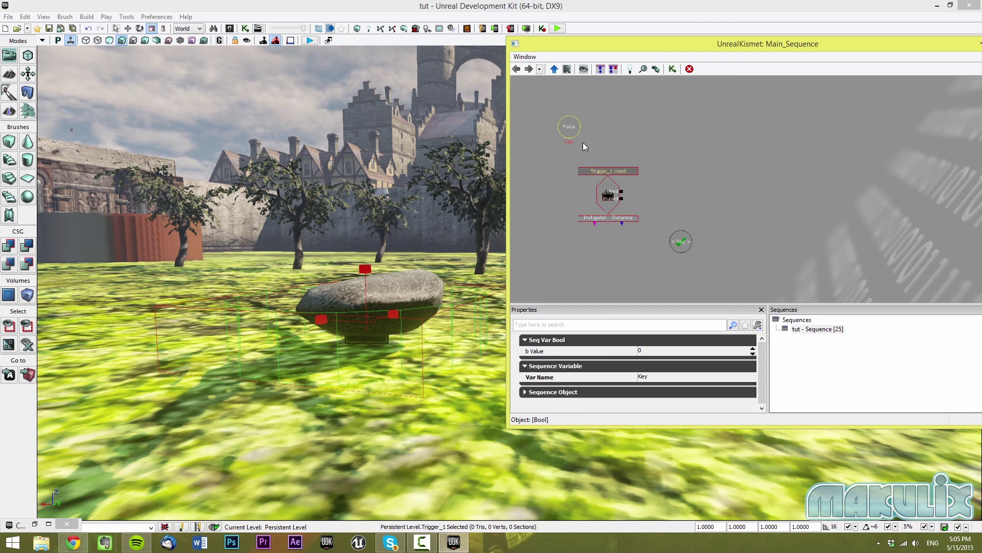
pyautogui.click(660, 161)
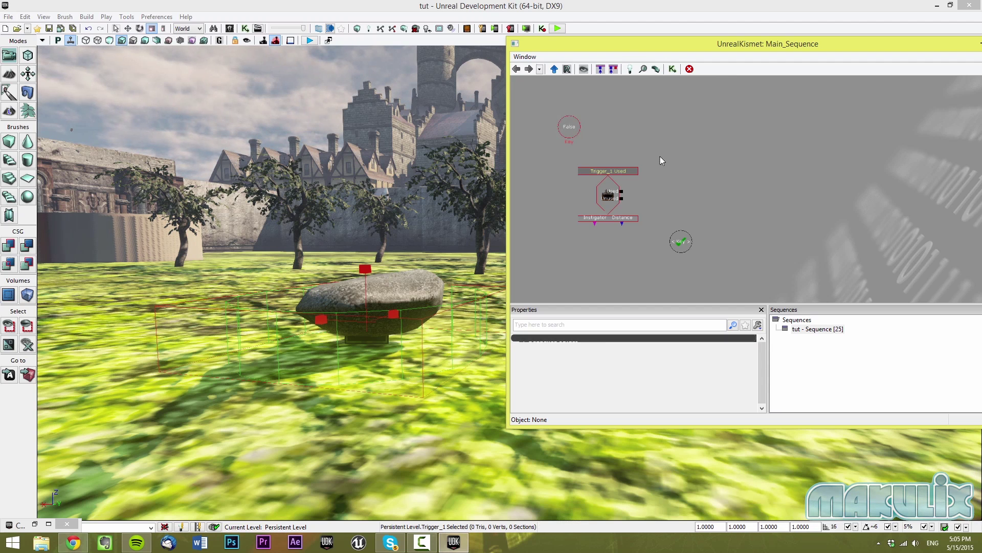
# Add a Compare Bool condition, wire the trigger event's Used output into it, and link its Bool connector to the Key named variable.
pyautogui.rightClick(669, 147)
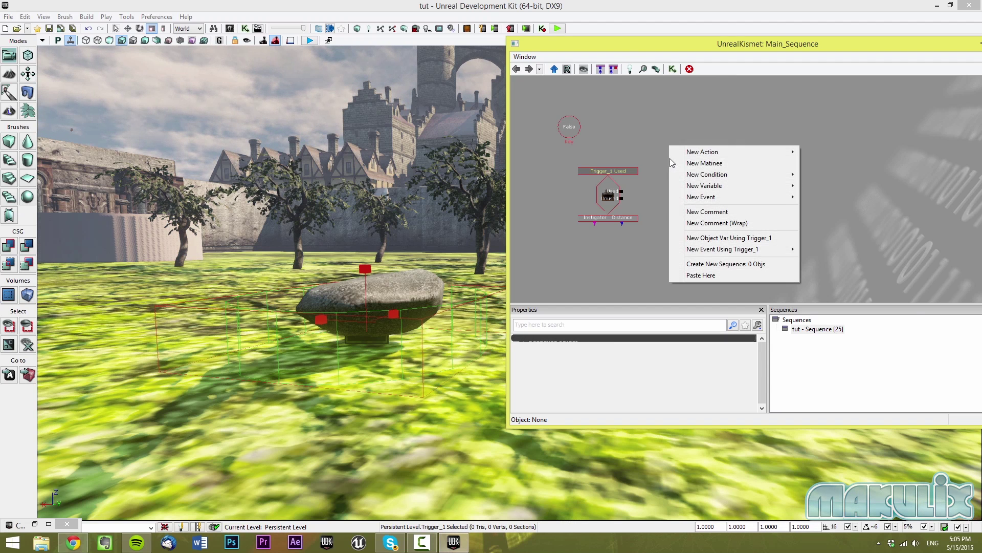
pyautogui.moveTo(691, 180)
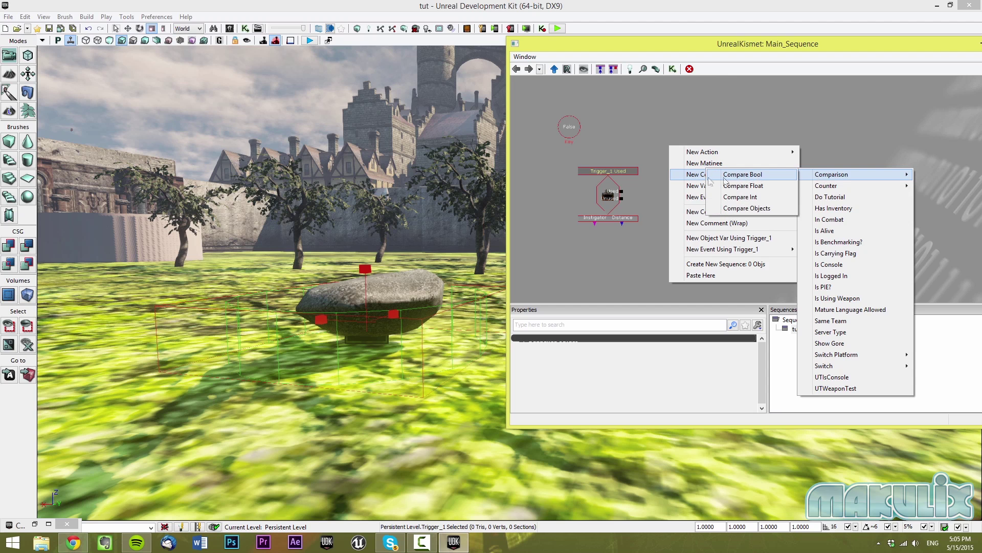
pyautogui.click(767, 179)
pyautogui.moveTo(680, 165); pyautogui.dragTo(626, 210)
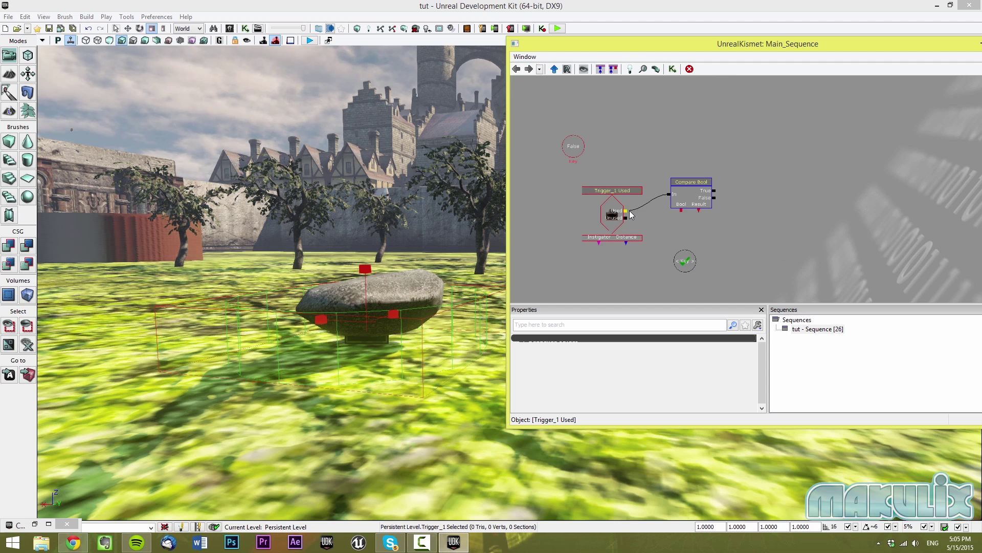
pyautogui.click(638, 207)
pyautogui.click(695, 194)
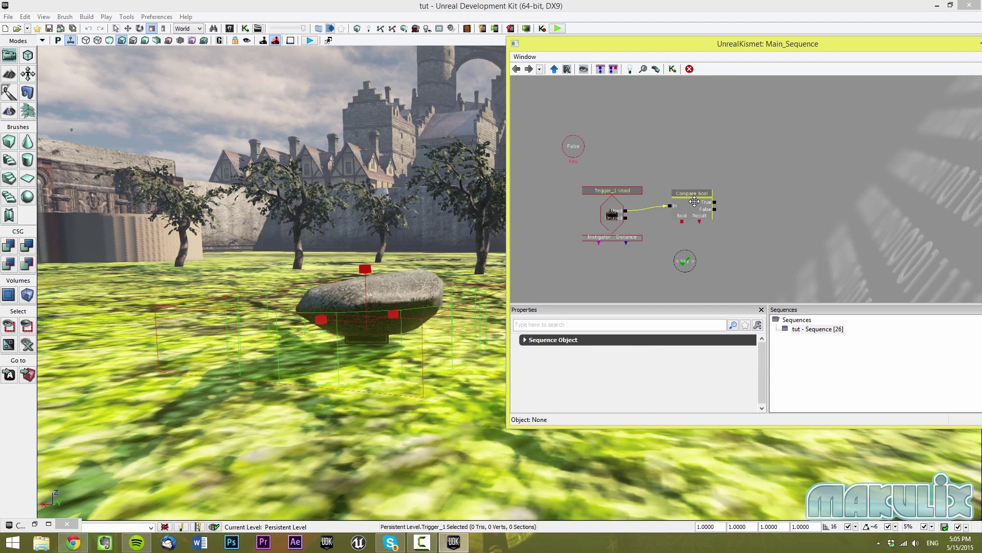
pyautogui.keyDown('ctrl'); pyautogui.moveTo(695, 201); pyautogui.dragTo(695, 202); pyautogui.keyUp('ctrl')
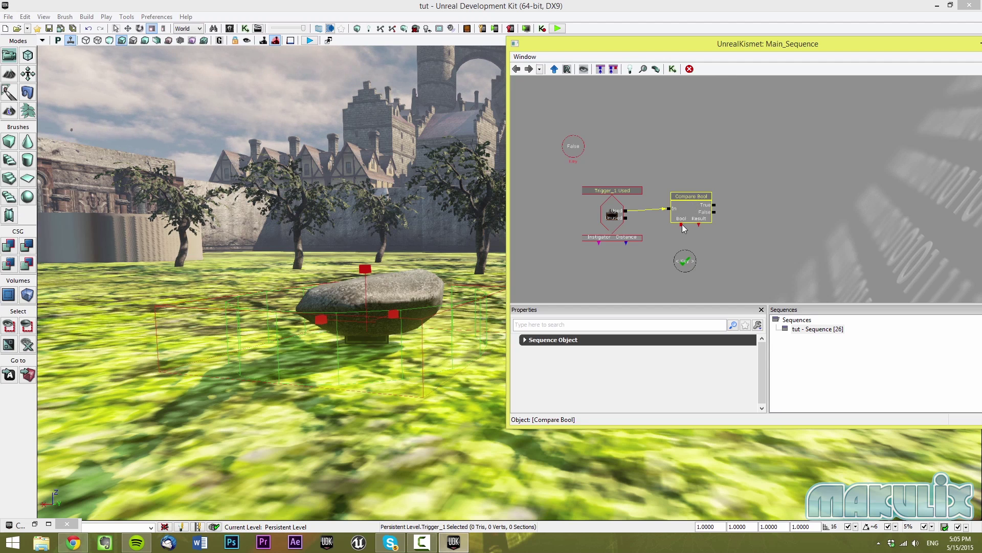
pyautogui.moveTo(682, 226); pyautogui.dragTo(685, 261)
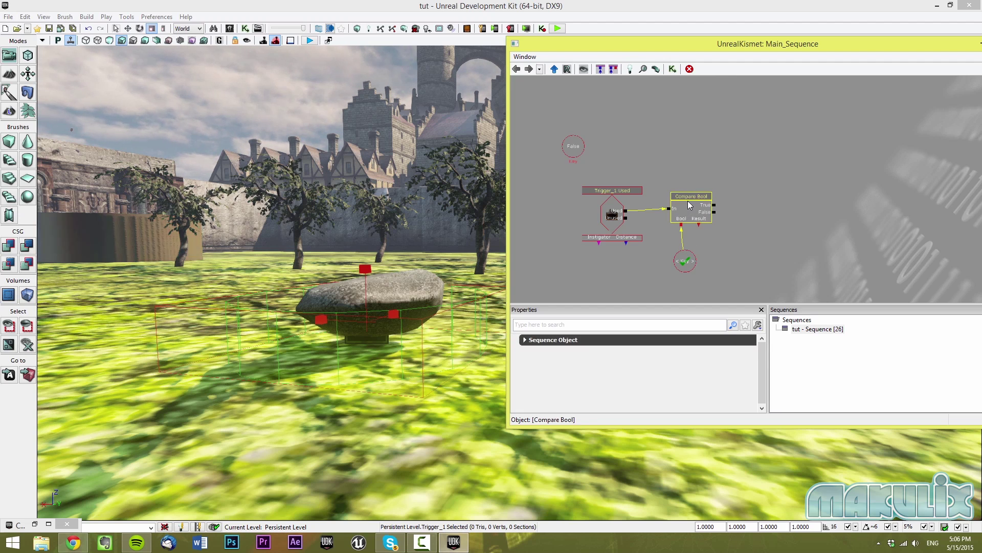
# Create an Attach to Actor action beside Compare Bool and place a duplicate of it underneath.
pyautogui.click(751, 205)
pyautogui.rightClick(737, 169)
pyautogui.moveTo(745, 177)
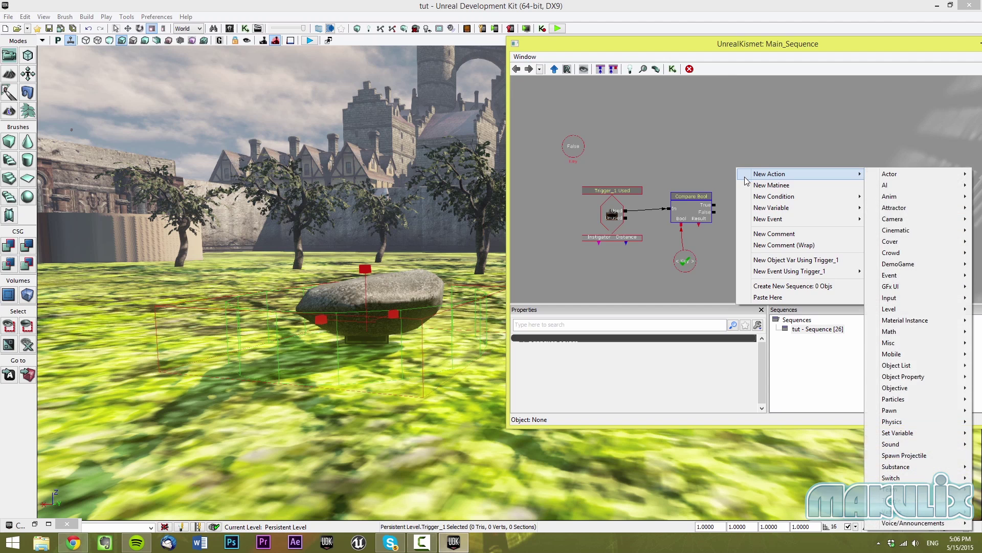
pyautogui.moveTo(872, 179)
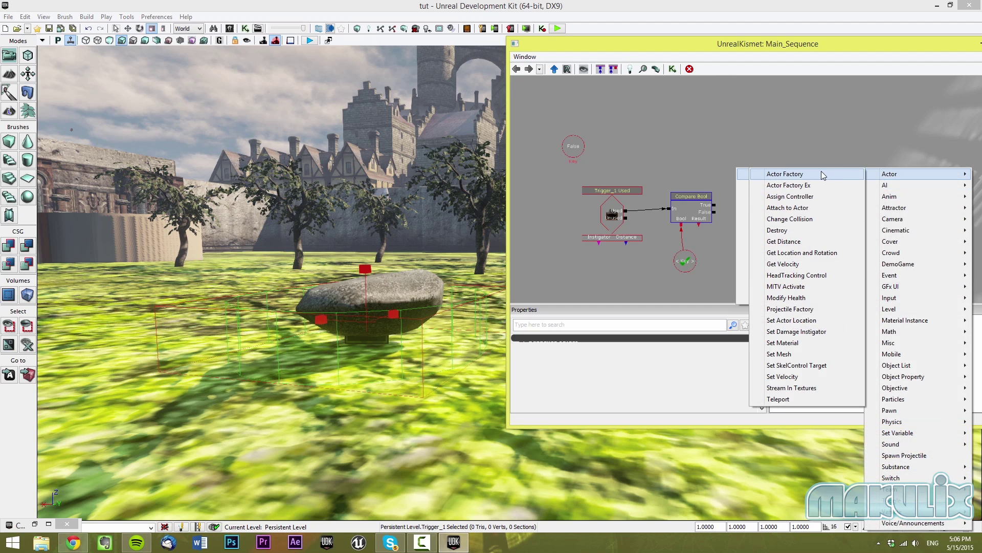
pyautogui.click(803, 207)
pyautogui.hotkey('ctrl', 'w')
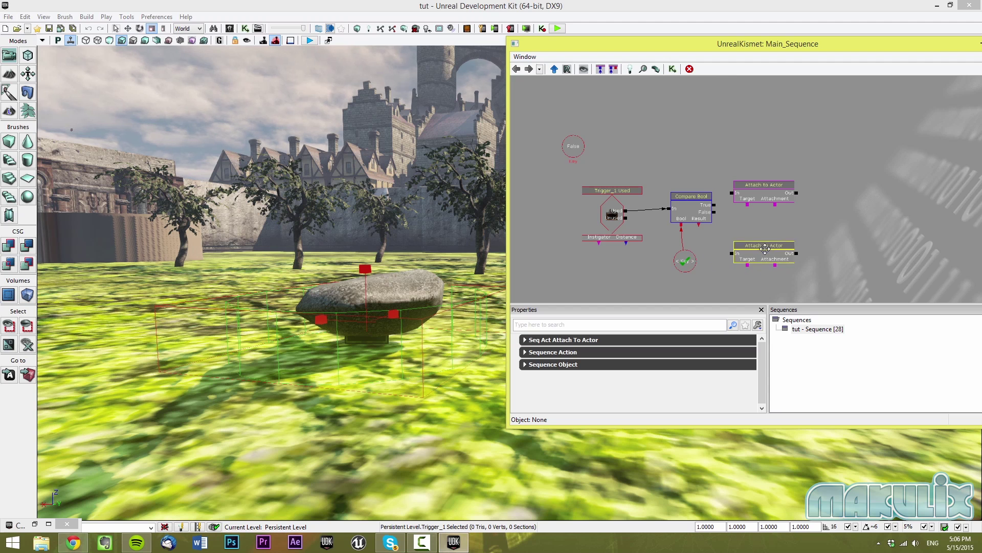
pyautogui.moveTo(788, 227); pyautogui.dragTo(740, 241)
# Arrange the two Attach to Actor actions and wire Compare Bool's True output to the upper one and False to the lower one.
pyautogui.scroll(2, 748, 240)
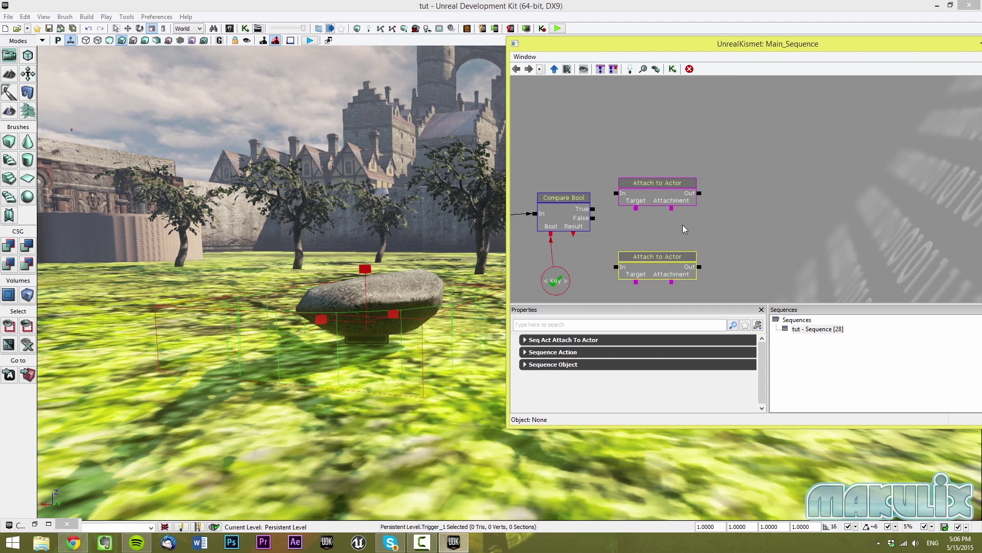
pyautogui.moveTo(686, 227); pyautogui.dragTo(800, 212)
pyautogui.moveTo(732, 179); pyautogui.dragTo(754, 175)
pyautogui.moveTo(788, 255); pyautogui.dragTo(839, 247)
pyautogui.click(813, 246)
pyautogui.moveTo(834, 199); pyautogui.dragTo(731, 200)
pyautogui.moveTo(691, 173); pyautogui.dragTo(632, 193)
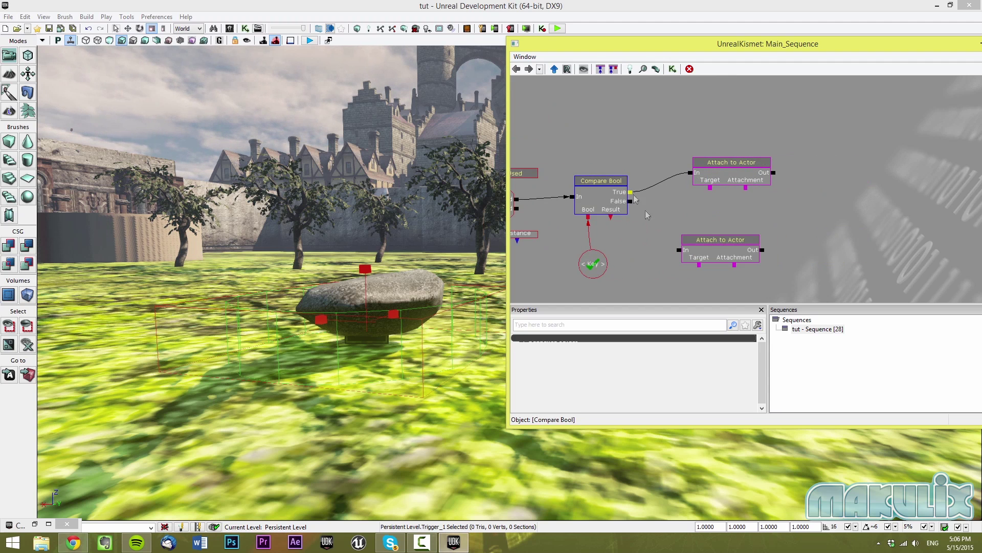
pyautogui.moveTo(680, 250); pyautogui.dragTo(633, 212)
# Create two Set Variable Bool actions beside the Attach to Actor actions and link both Target connectors to the Key named variable.
pyautogui.moveTo(787, 215); pyautogui.dragTo(870, 218)
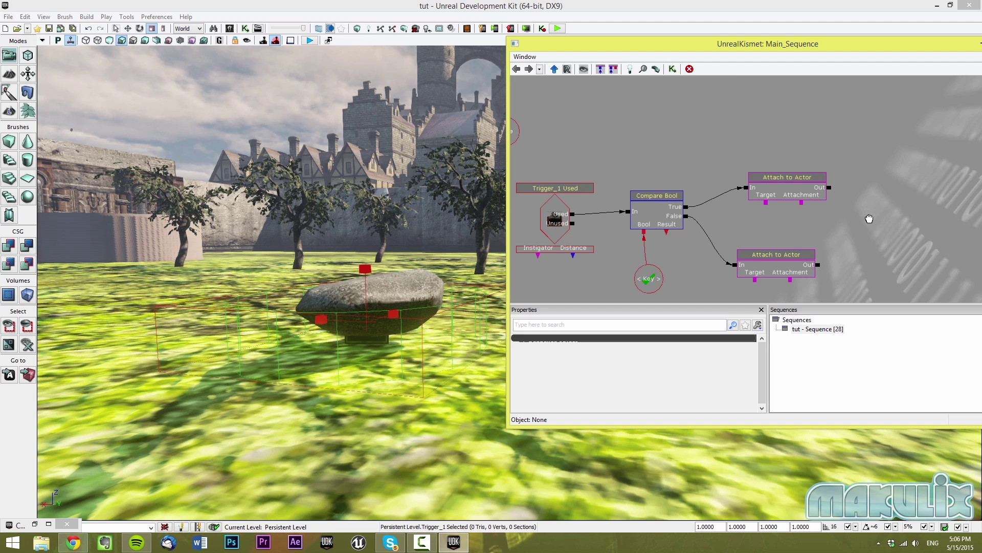
pyautogui.rightClick(863, 167)
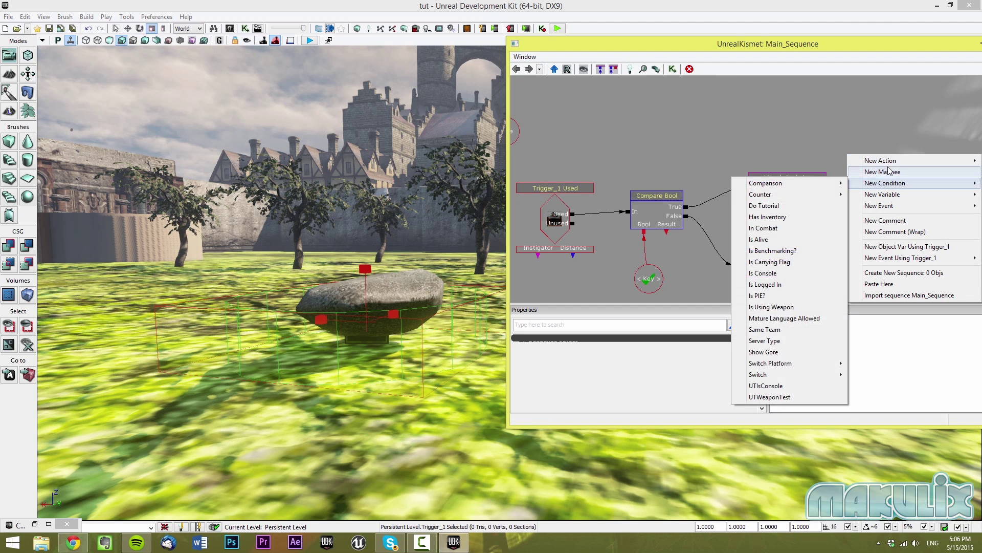
pyautogui.moveTo(881, 161)
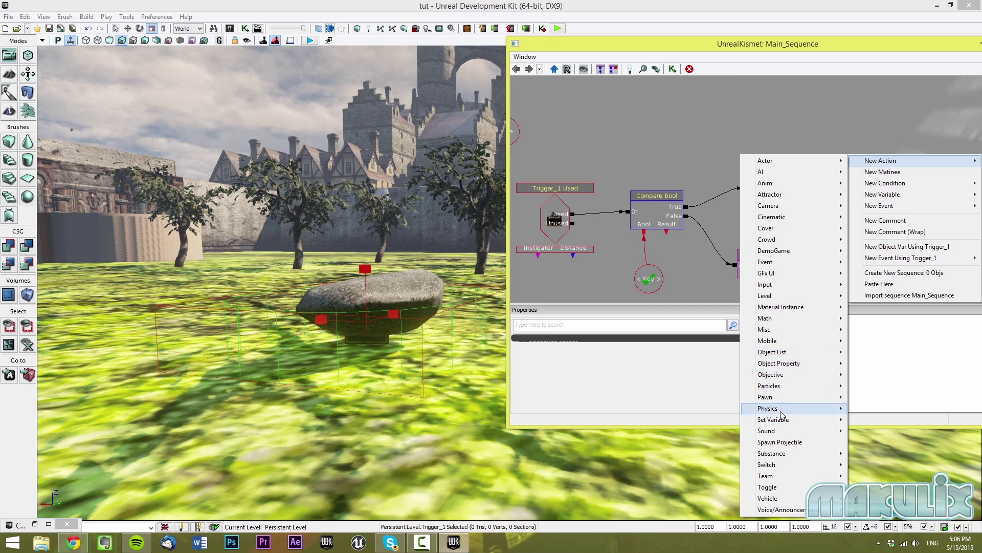
pyautogui.moveTo(798, 419)
pyautogui.click(869, 419)
pyautogui.moveTo(872, 234); pyautogui.dragTo(746, 151)
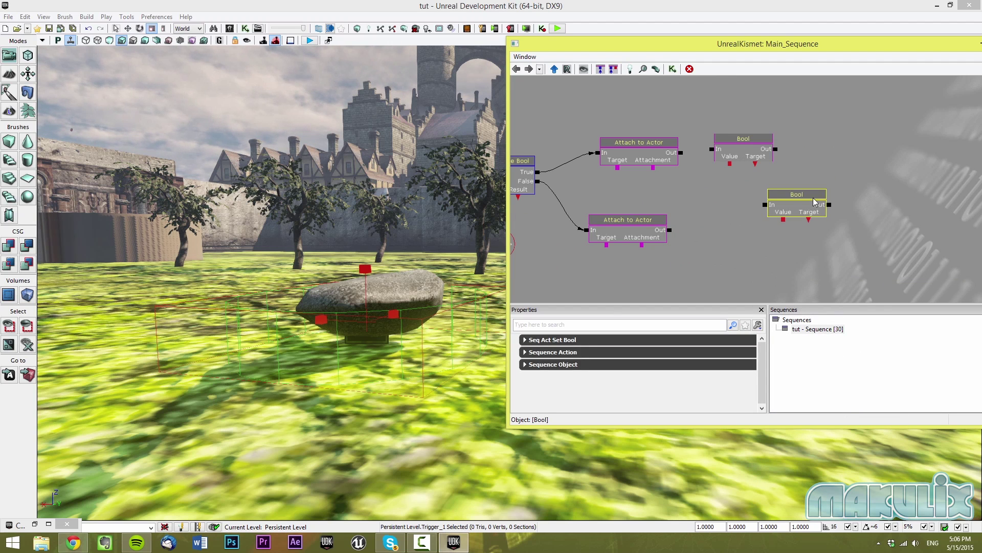
pyautogui.moveTo(774, 222); pyautogui.dragTo(718, 238)
pyautogui.moveTo(756, 187); pyautogui.dragTo(631, 236)
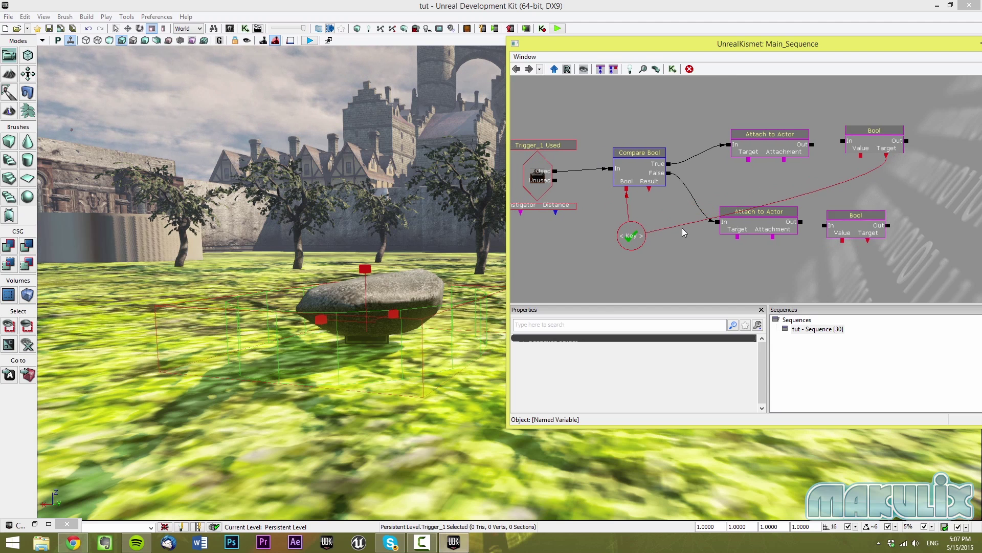
pyautogui.moveTo(867, 238); pyautogui.dragTo(632, 237)
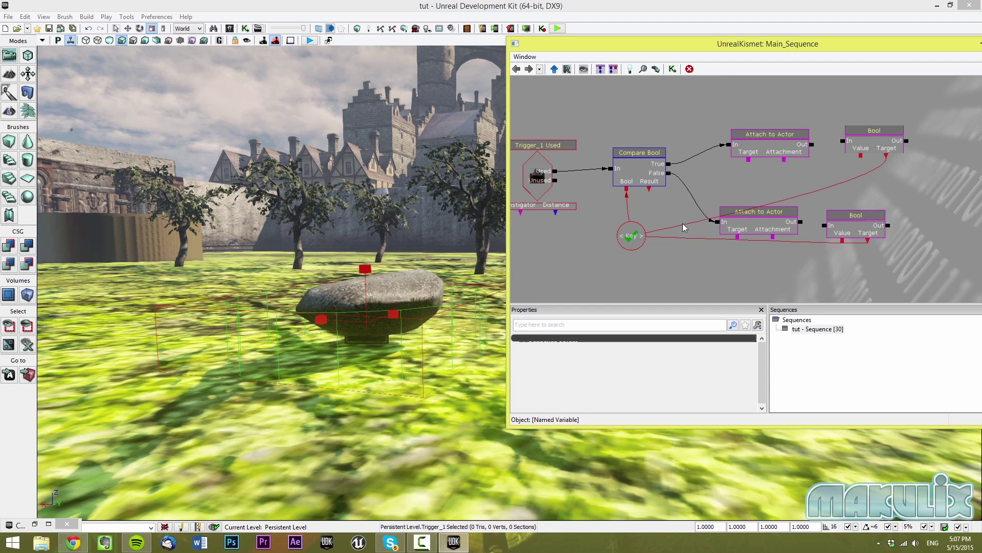
# Add a Player variable under each Attach to Actor action and link it to that action's Target connector.
pyautogui.moveTo(851, 193); pyautogui.dragTo(741, 197)
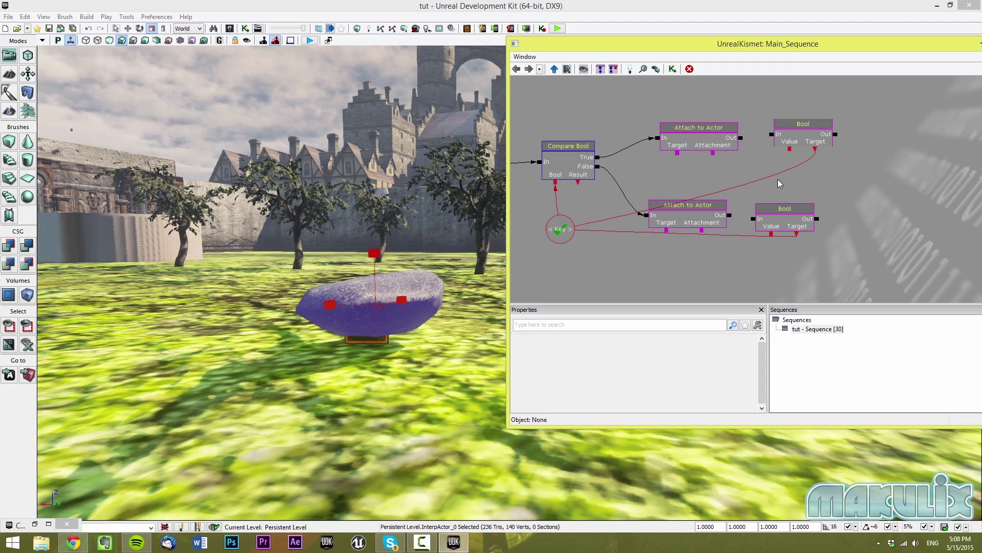
pyautogui.moveTo(410, 215); pyautogui.dragTo(389, 218, button='right')
pyautogui.click(609, 253)
pyautogui.rightClick(663, 160)
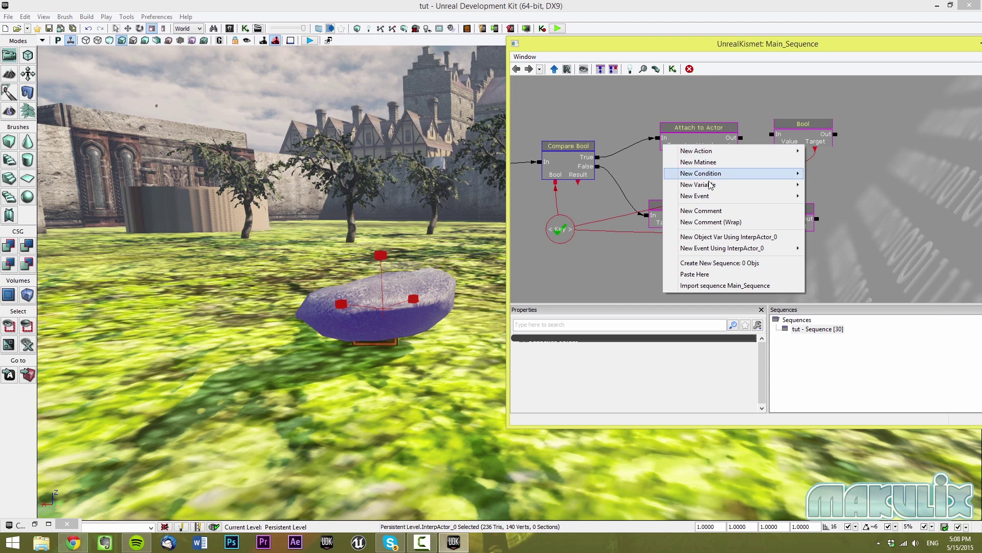
pyautogui.moveTo(757, 185)
pyautogui.moveTo(839, 263)
pyautogui.click(748, 262)
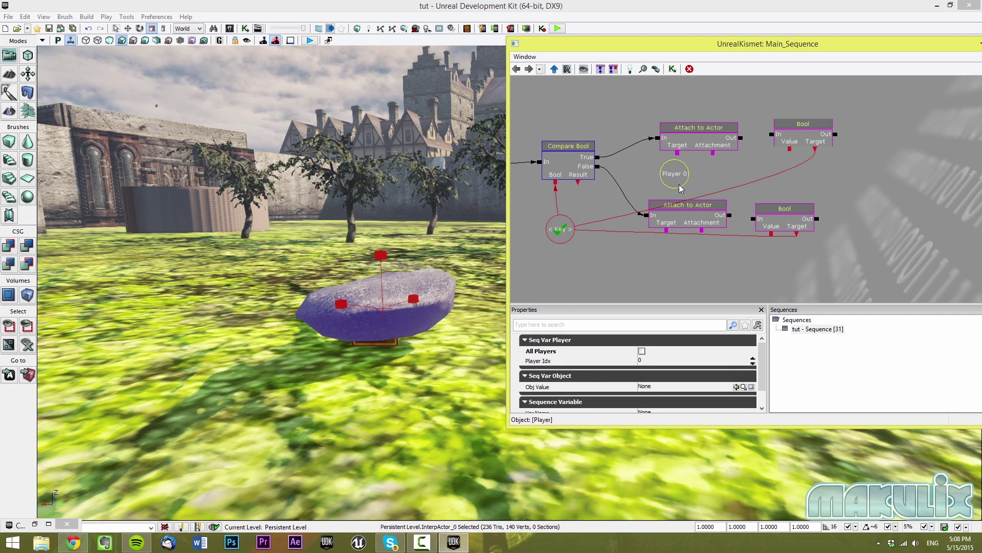
pyautogui.hotkey('ctrl', 'v')
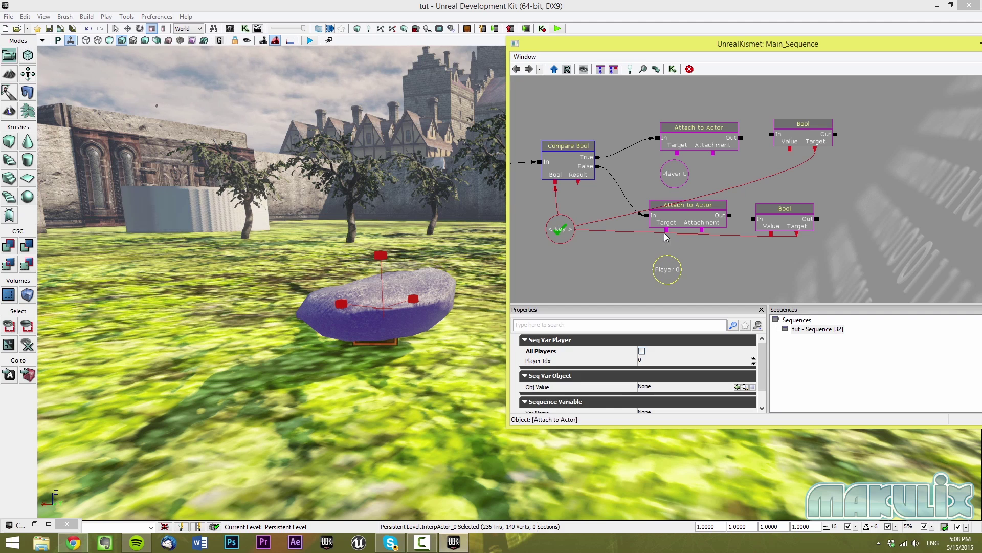
pyautogui.moveTo(665, 234); pyautogui.dragTo(668, 264)
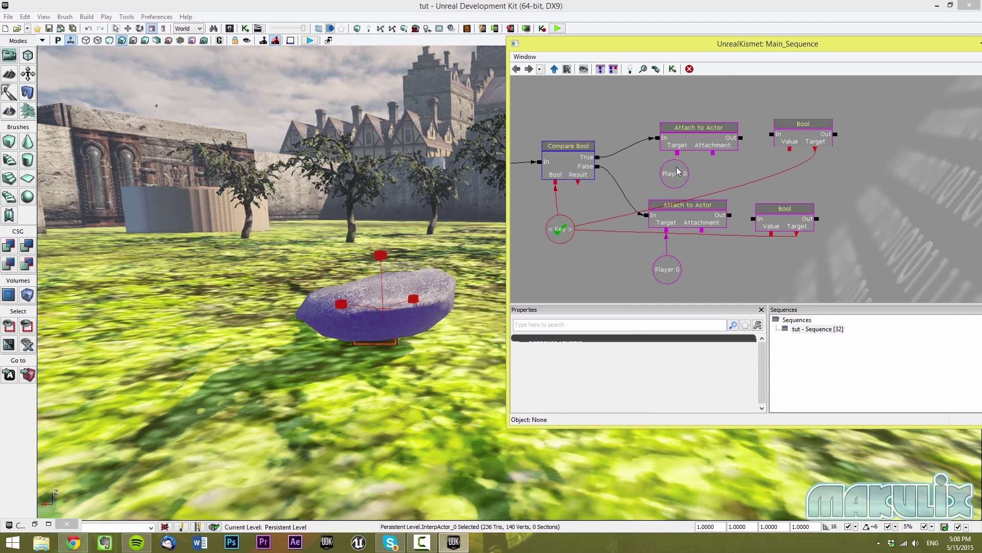
# Create two object variables from the selected rock and link one to the Attachment connector of each Attach to Actor action.
pyautogui.click(402, 301)
pyautogui.rightClick(710, 177)
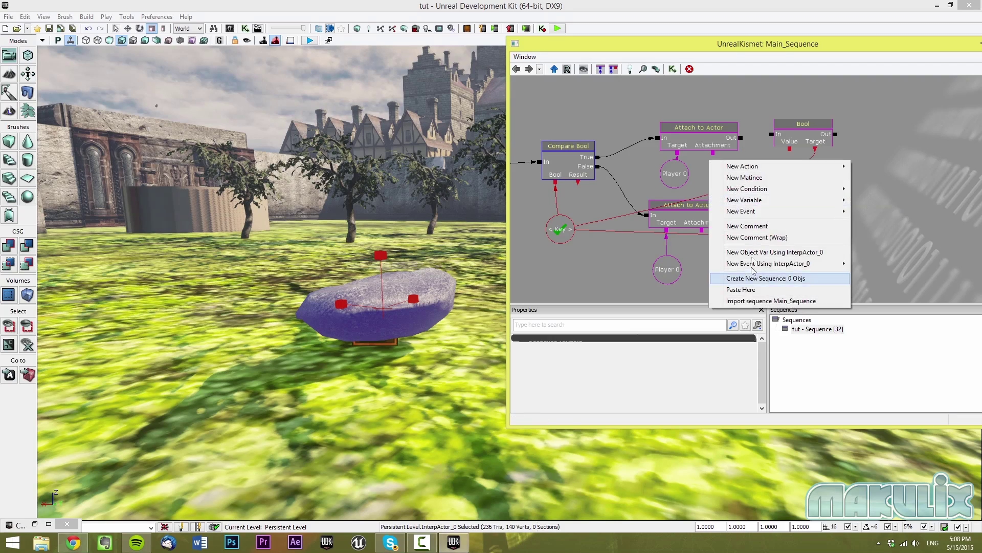
pyautogui.click(747, 252)
pyautogui.click(722, 188)
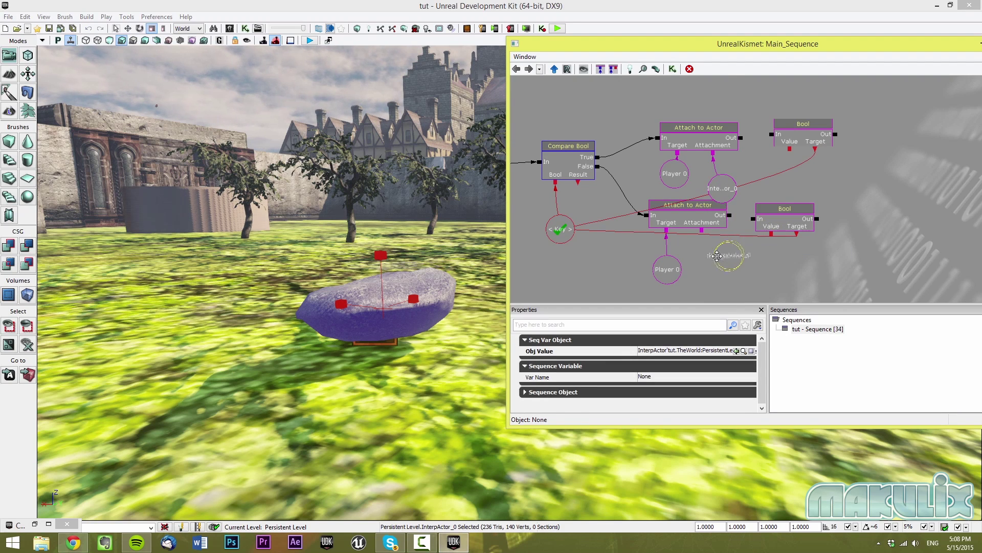
pyautogui.keyDown('ctrl'); pyautogui.moveTo(717, 256); pyautogui.dragTo(706, 267); pyautogui.keyUp('ctrl')
pyautogui.moveTo(702, 230); pyautogui.dragTo(714, 250)
# Wire the Out connector of each Attach to Actor action to the In connector of its neighbouring Bool action.
pyautogui.moveTo(780, 259); pyautogui.dragTo(722, 262)
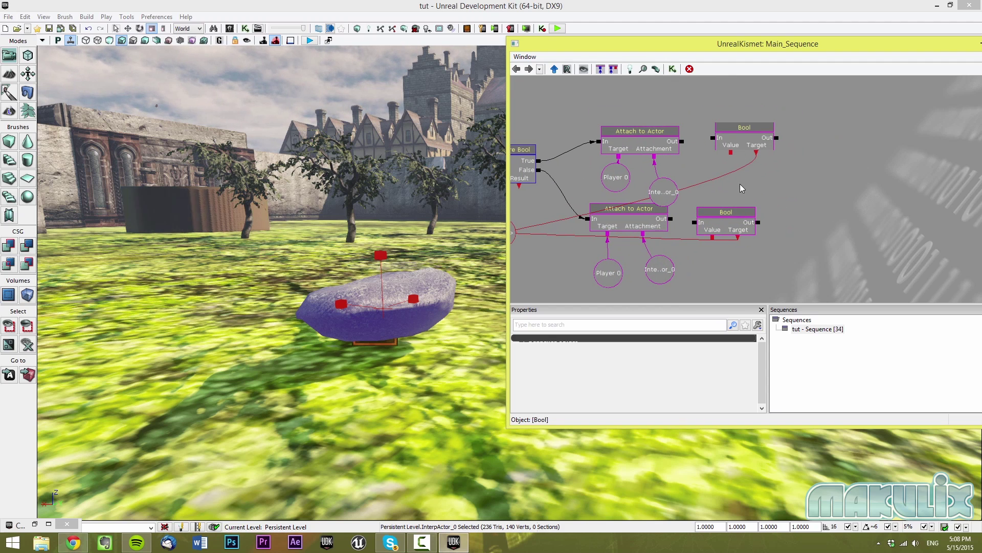
pyautogui.moveTo(714, 138); pyautogui.dragTo(682, 143)
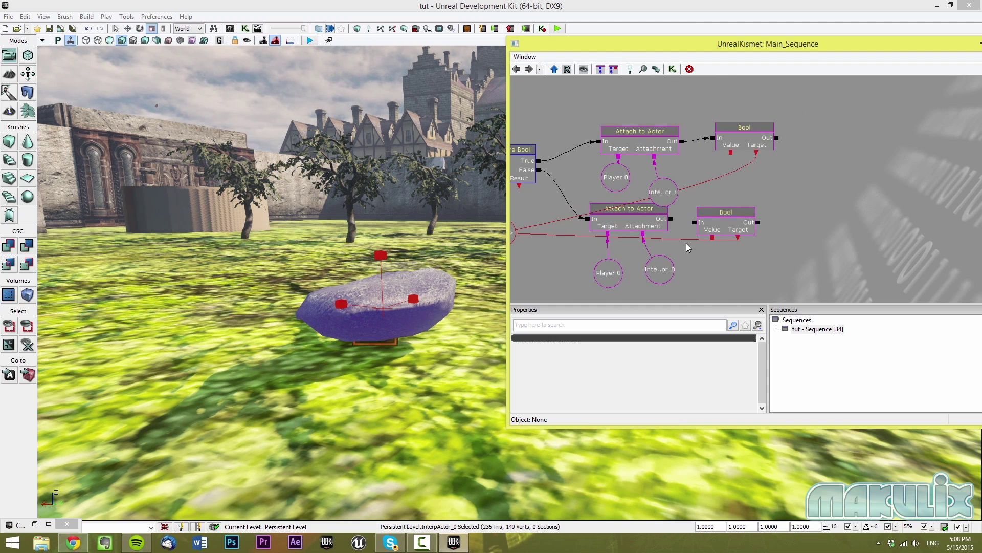
pyautogui.rightClick(747, 218)
# Create a Bool variable and link it to the Value connector of the upper Set Variable Bool action.
pyautogui.rightClick(788, 165)
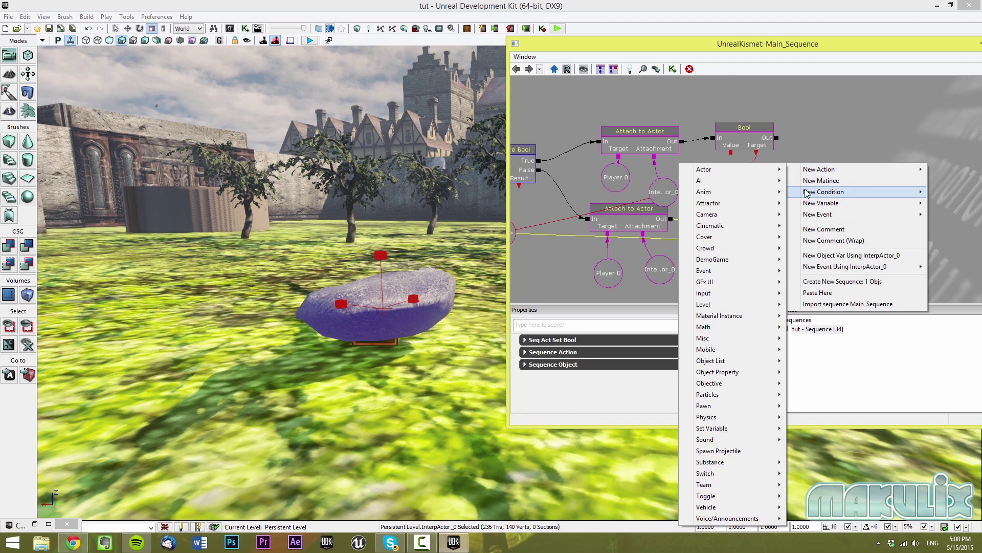
pyautogui.moveTo(807, 203)
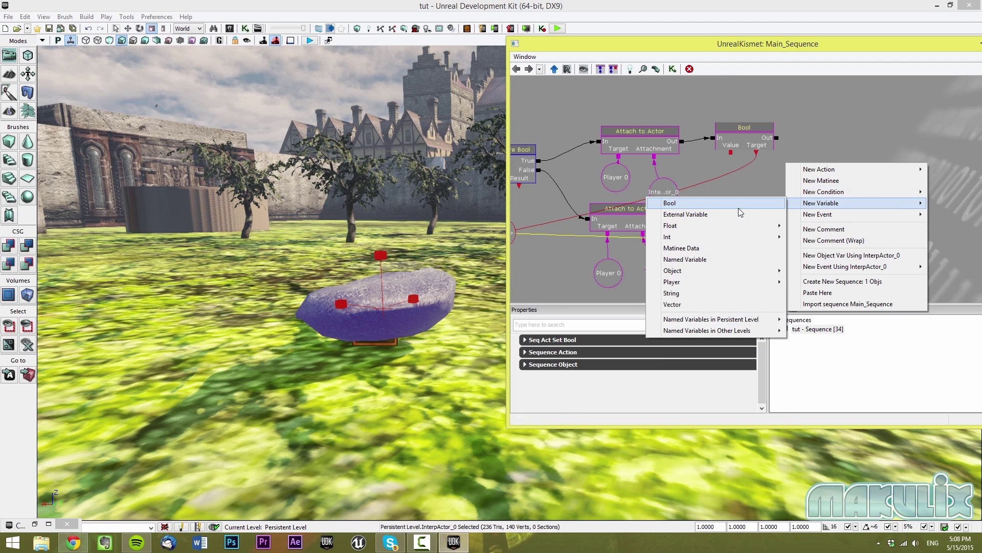
pyautogui.click(738, 203)
pyautogui.moveTo(730, 152); pyautogui.dragTo(801, 192)
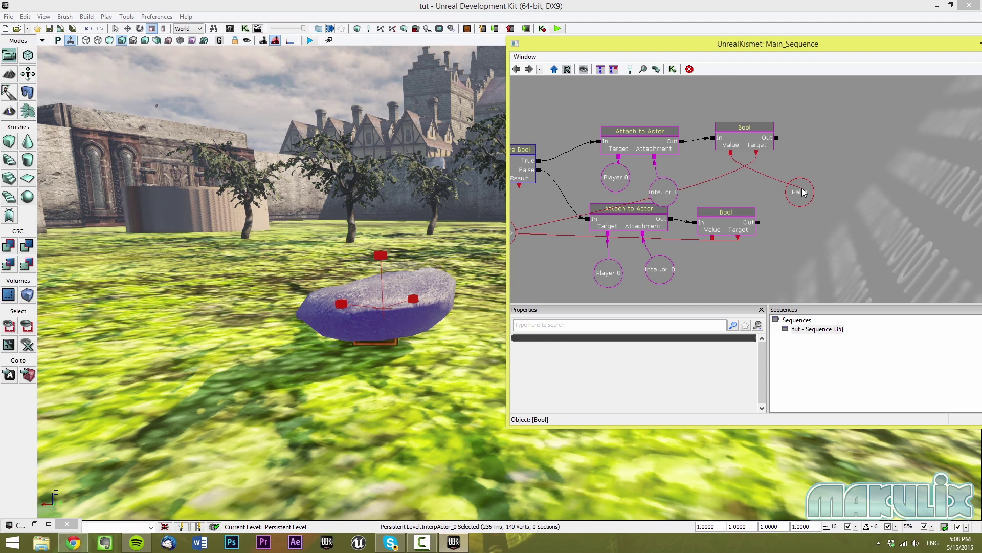
# Add a second Bool variable, link it to the lower Bool action's Value connector, and set it to True.
pyautogui.click(794, 199)
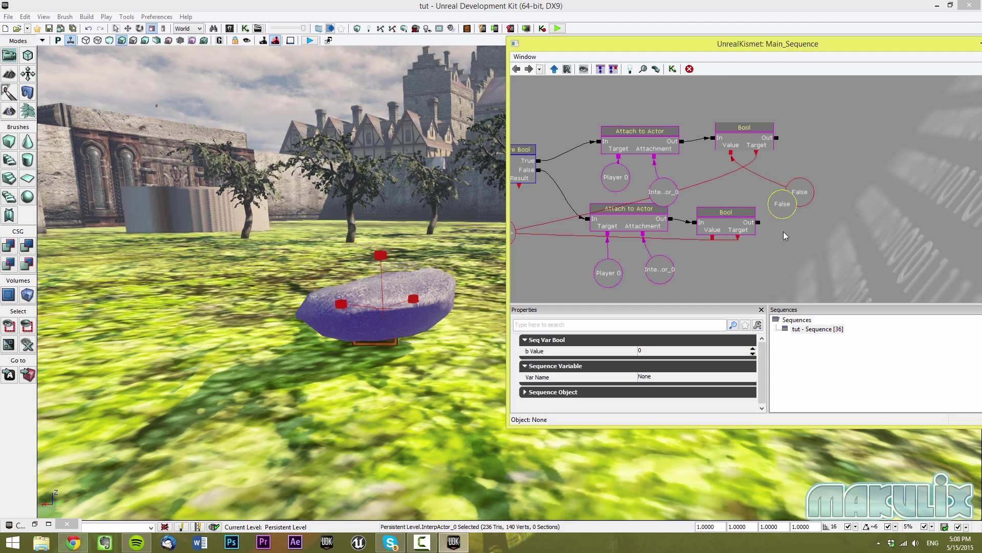
pyautogui.click(716, 243)
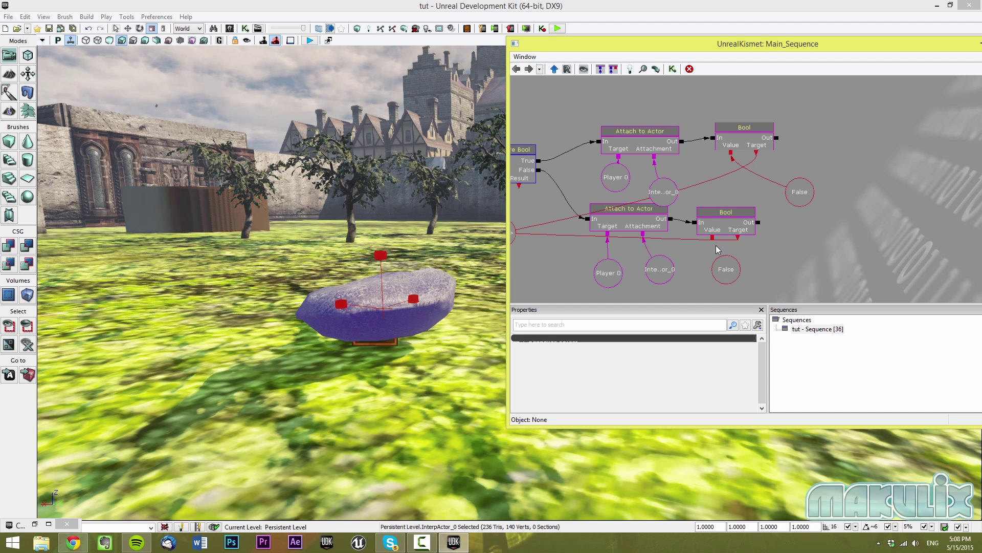
pyautogui.moveTo(712, 238); pyautogui.dragTo(726, 269)
pyautogui.click(726, 270)
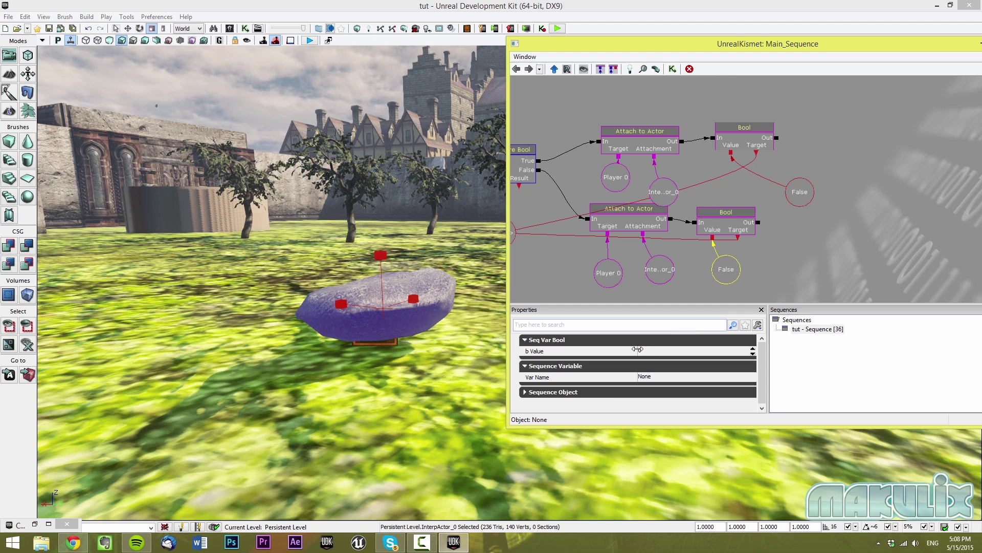
pyautogui.click(726, 212)
# Examine the toggle sequence from the Trigger_1 Used event through Compare Bool to the Attach to Actor and Bool actions.
pyautogui.scroll(-3, 688, 234)
pyautogui.scroll(3, 655, 253)
pyautogui.moveTo(629, 257); pyautogui.dragTo(702, 275)
pyautogui.click(770, 201)
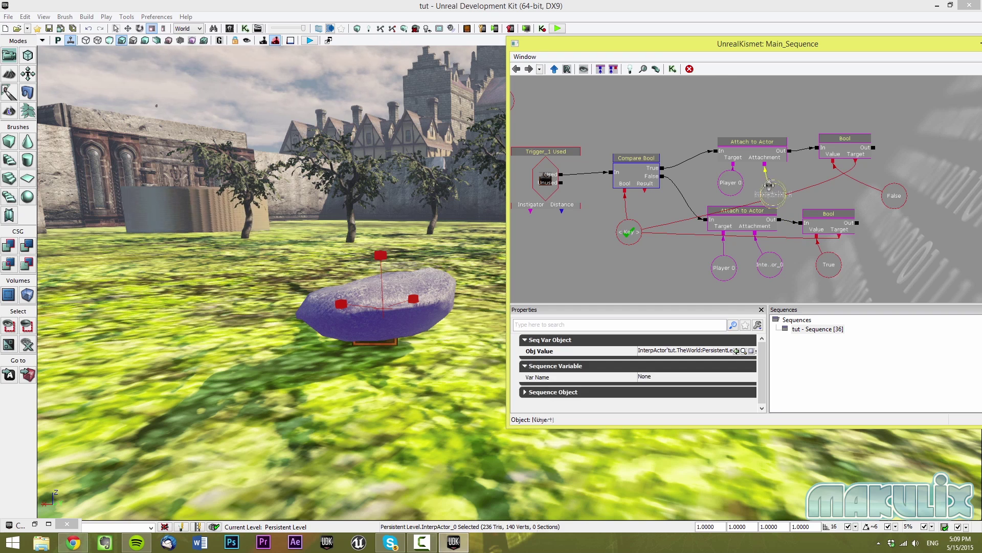
pyautogui.moveTo(654, 257); pyautogui.dragTo(682, 235)
pyautogui.scroll(-1, 682, 237)
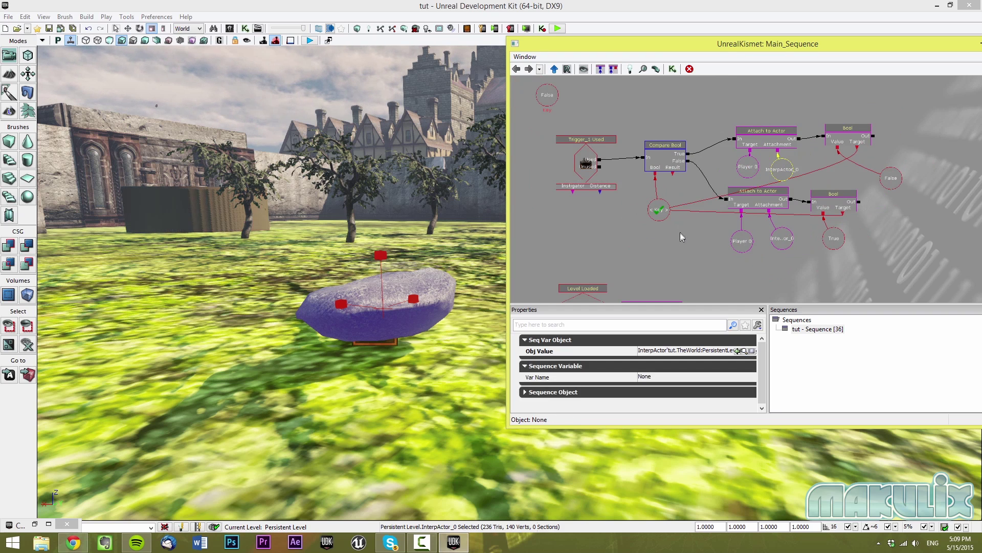
pyautogui.click(590, 157)
pyautogui.scroll(-1, 731, 273)
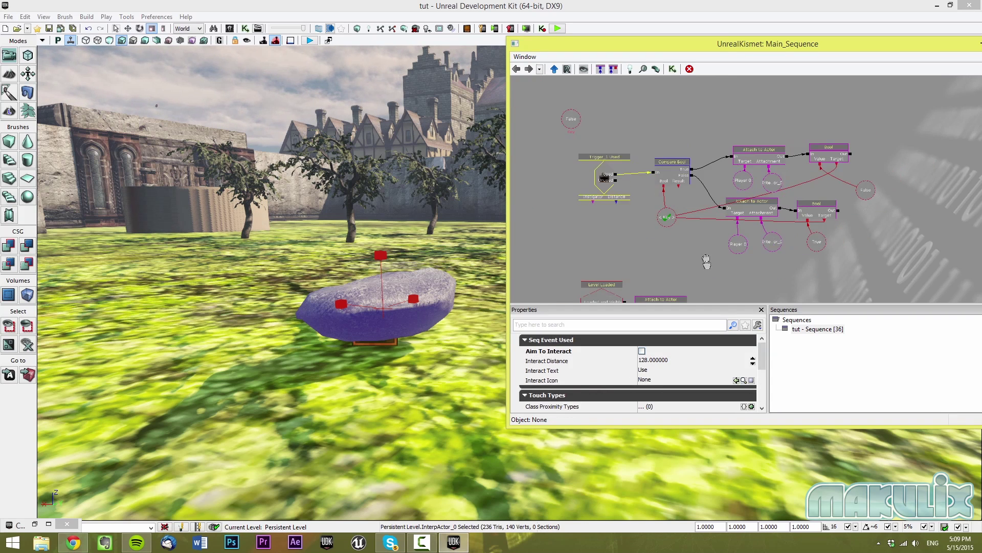
pyautogui.moveTo(706, 261); pyautogui.dragTo(687, 217)
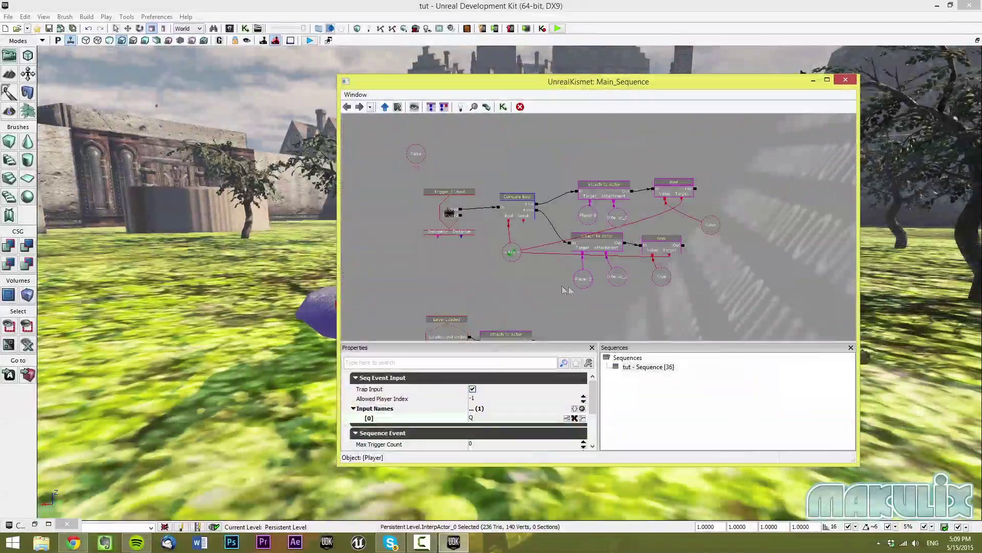
# Inspect the input name of the Key/Button Pressed event and the properties of the Trigger_1 Used event.
pyautogui.moveTo(566, 285); pyautogui.dragTo(564, 268)
pyautogui.click(455, 198)
pyautogui.moveTo(460, 250)
pyautogui.mouseDown()
pyautogui.moveTo(507, 221)
pyautogui.moveTo(475, 289)
pyautogui.moveTo(544, 220)
pyautogui.mouseUp()
pyautogui.moveTo(506, 250)
pyautogui.mouseDown()
pyautogui.moveTo(561, 216)
pyautogui.moveTo(589, 235)
pyautogui.mouseUp()
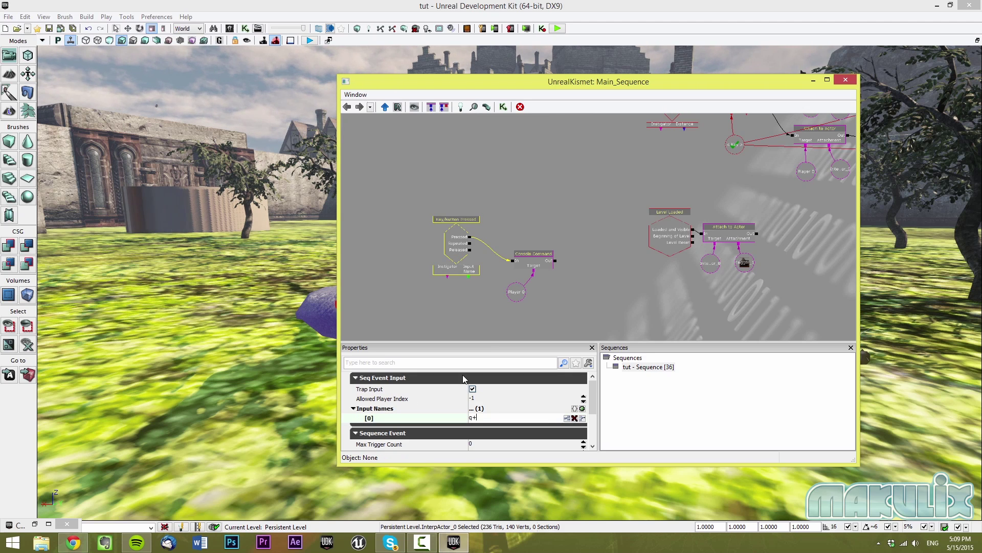
pyautogui.press('BackSpace')
pyautogui.press('Return')
pyautogui.moveTo(638, 314); pyautogui.dragTo(530, 397)
pyautogui.click(554, 204)
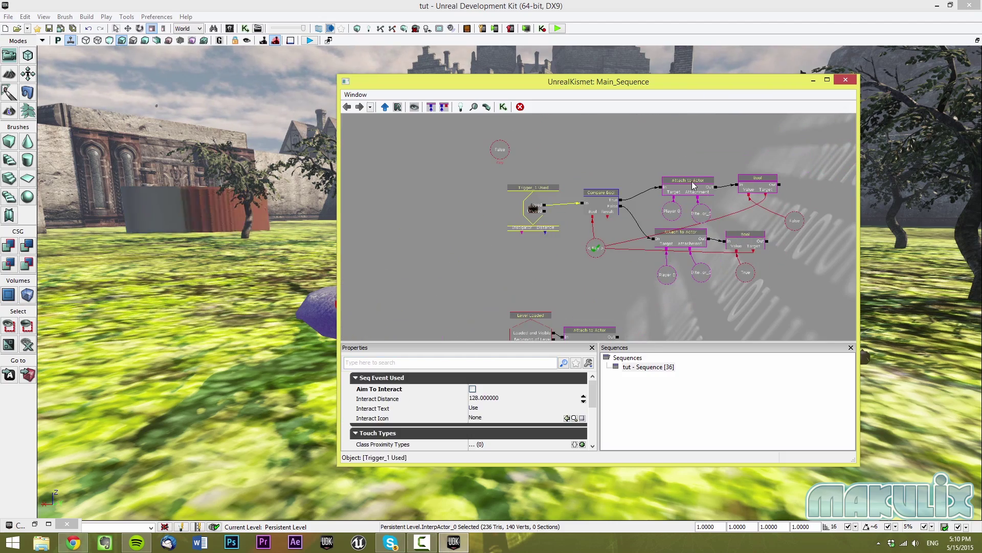
# Minimize Kismet and playtest the level, using the trigger repeatedly to pick up and drop the rock, and exit play.
pyautogui.click(812, 80)
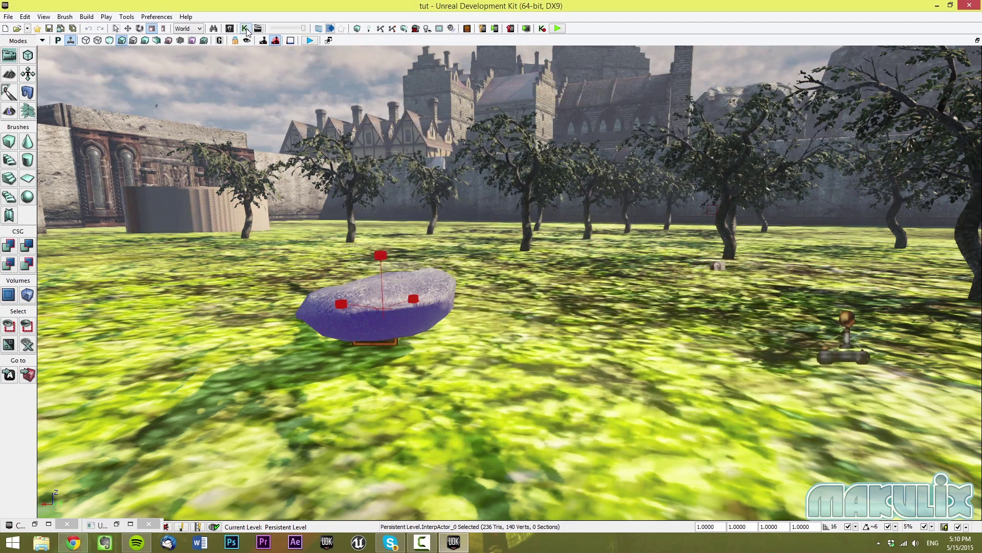
pyautogui.click(309, 40)
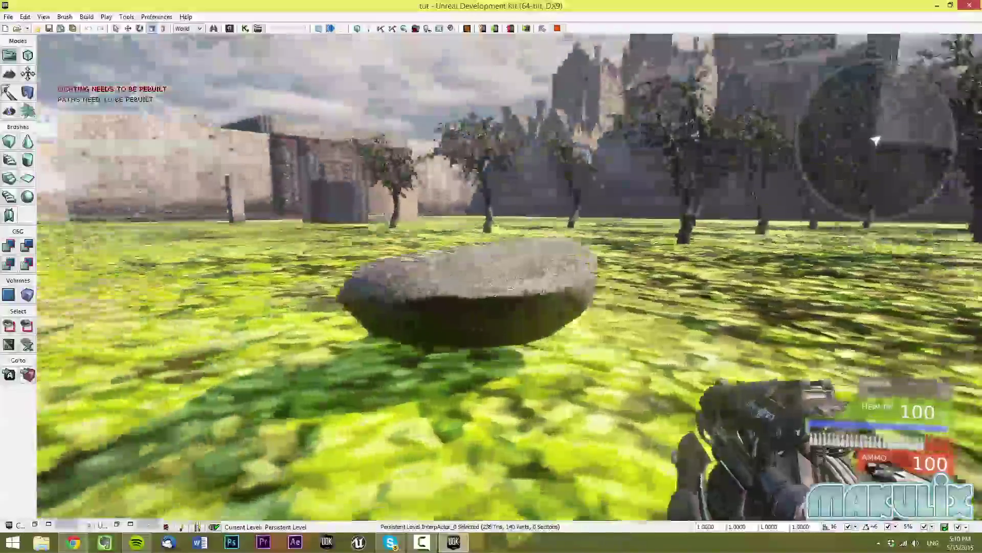
pyautogui.press('e')
pyautogui.press('e')
pyautogui.press('e')
pyautogui.press('e')
pyautogui.press('s')
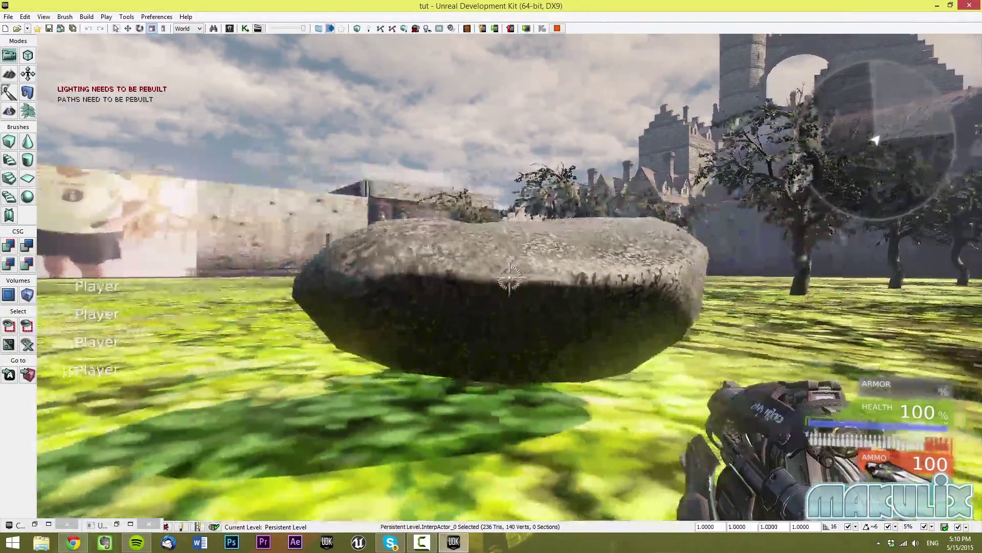
pyautogui.press('w')
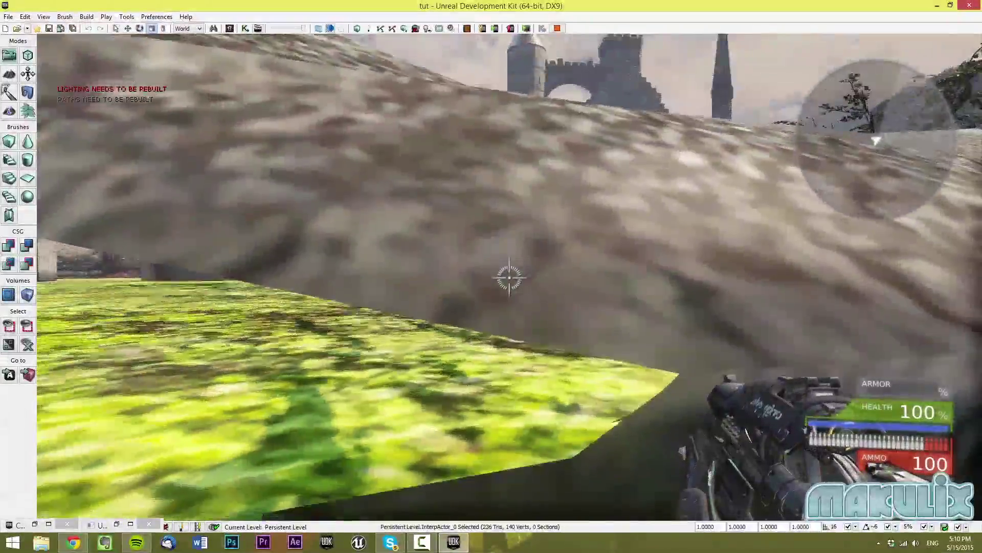
pyautogui.press('Escape')
# Open the rock's InterpActor properties, filter them by "collision", and review the Collision Type options.
pyautogui.moveTo(363, 254); pyautogui.dragTo(372, 268)
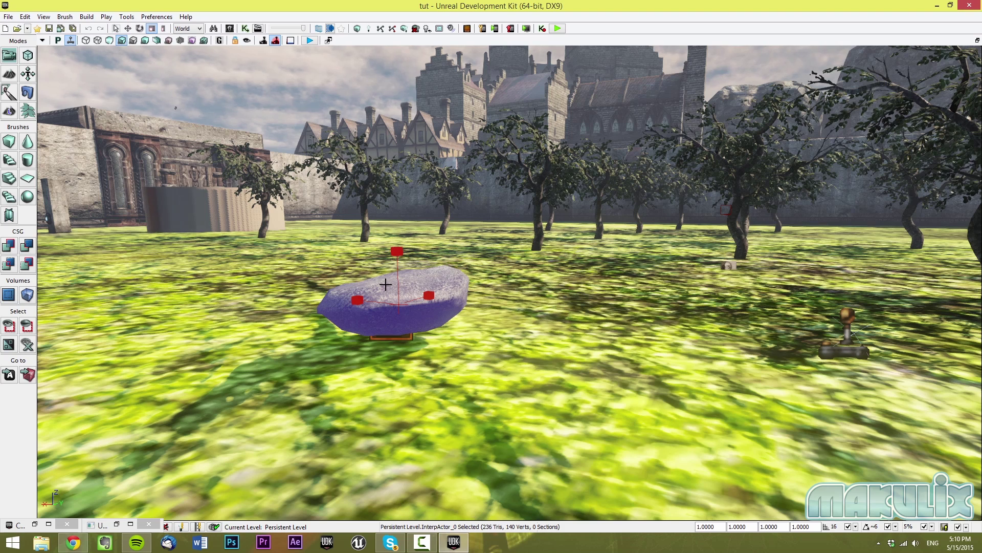
pyautogui.rightClick(386, 284)
pyautogui.click(379, 308)
pyautogui.rightClick(378, 310)
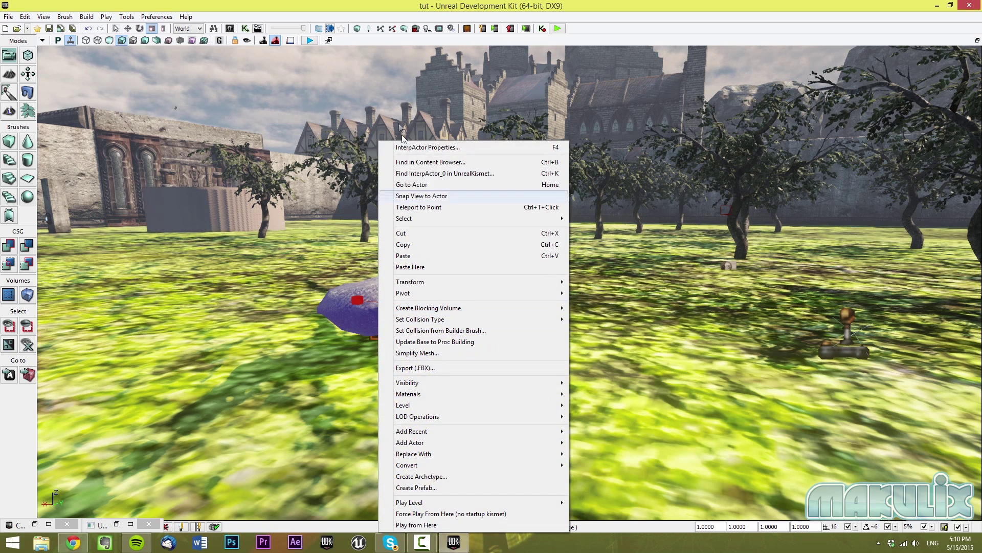
pyautogui.click(408, 148)
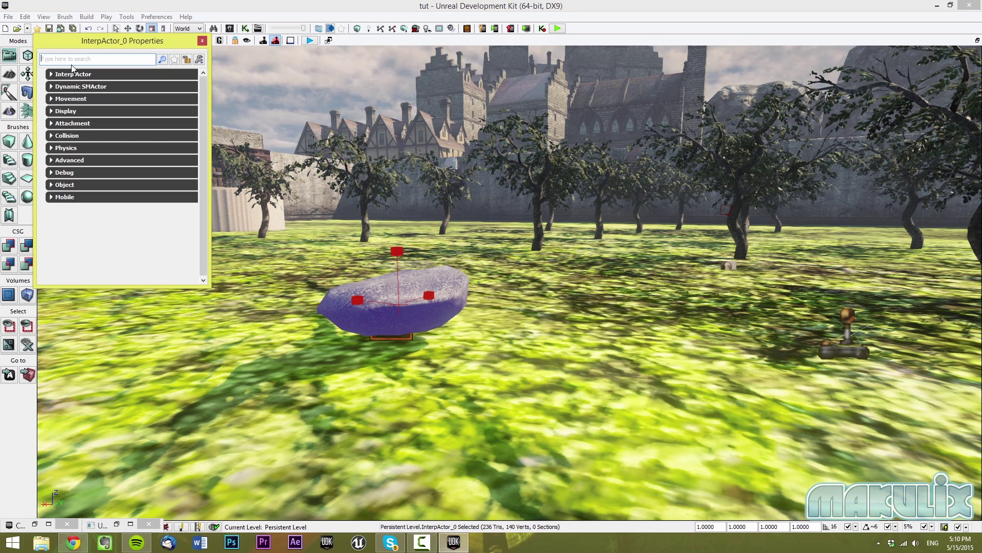
pyautogui.click(72, 59)
pyautogui.write('collision')
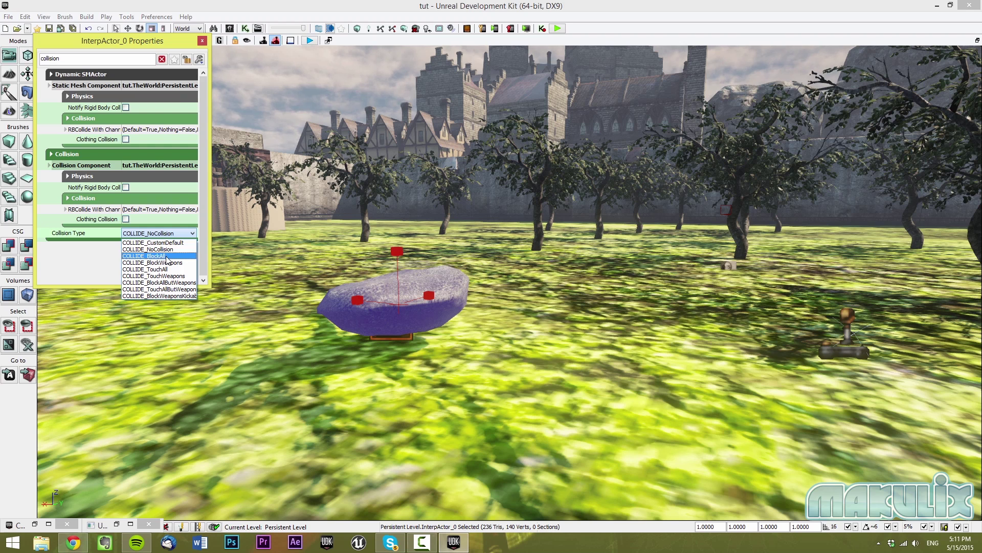
pyautogui.click(203, 41)
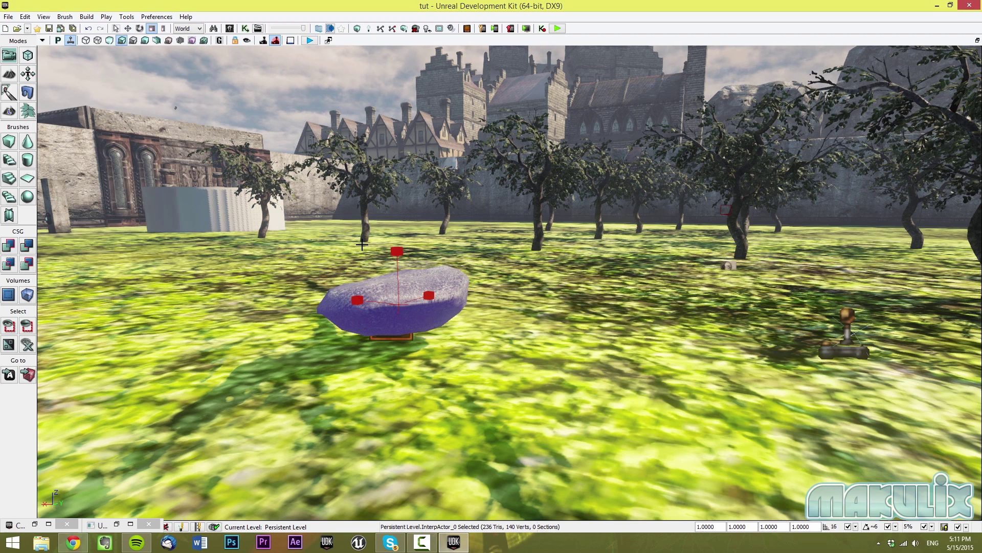
# Select the trigger at the rock, playtest picking the rock up and walking with it, and exit play.
pyautogui.click(397, 337)
pyautogui.moveTo(421, 309); pyautogui.dragTo(370, 166)
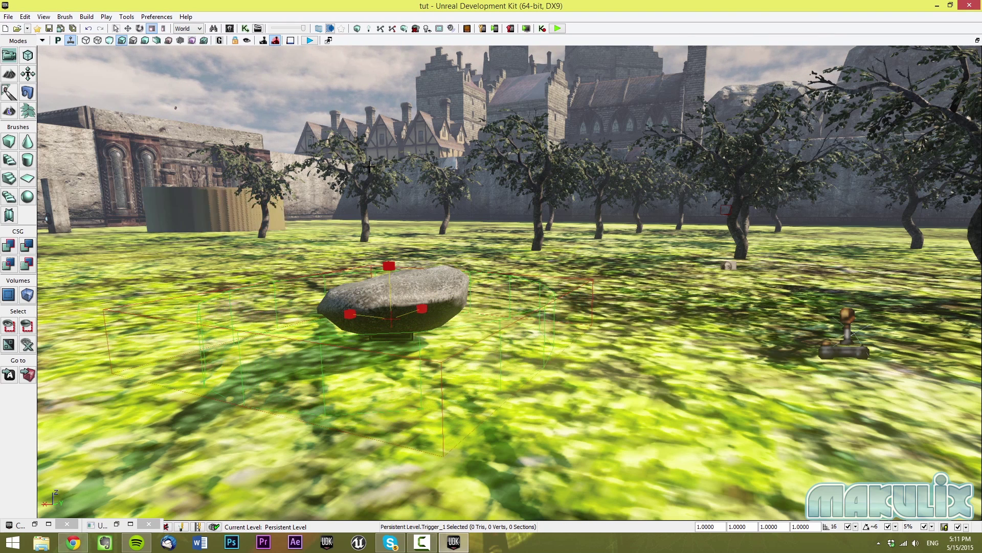
pyautogui.click(309, 41)
pyautogui.press('w')
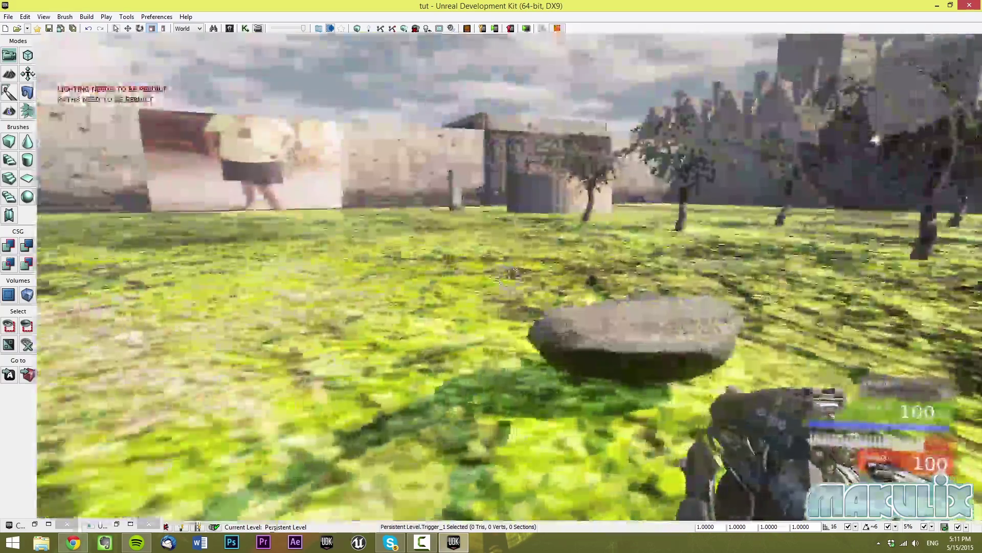
pyautogui.press('w')
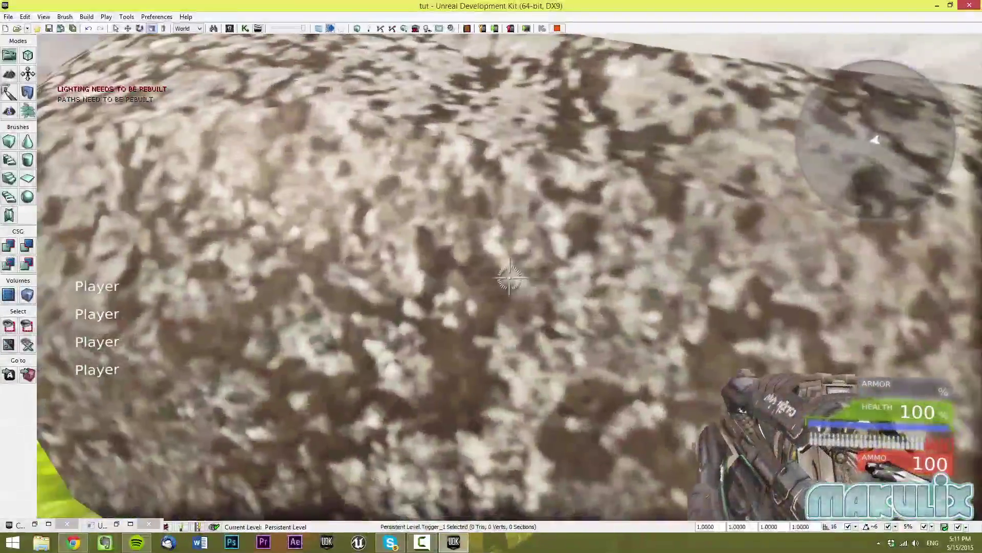
pyautogui.press('w')
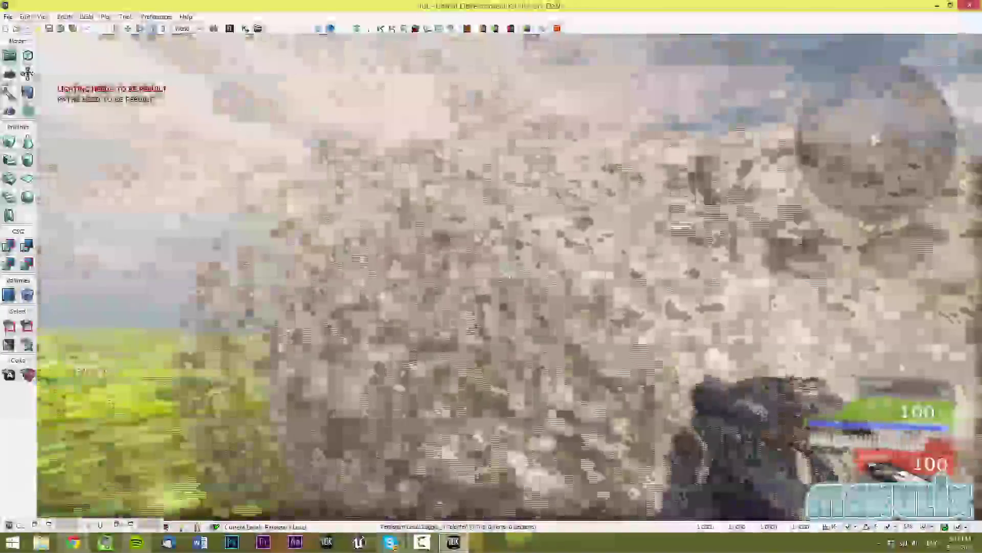
pyautogui.press('w')
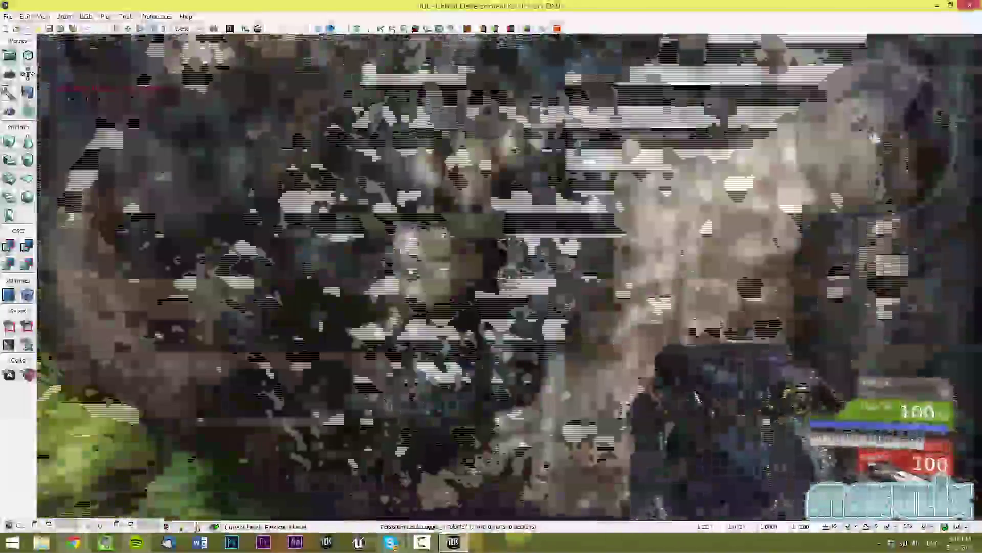
pyautogui.press('Escape')
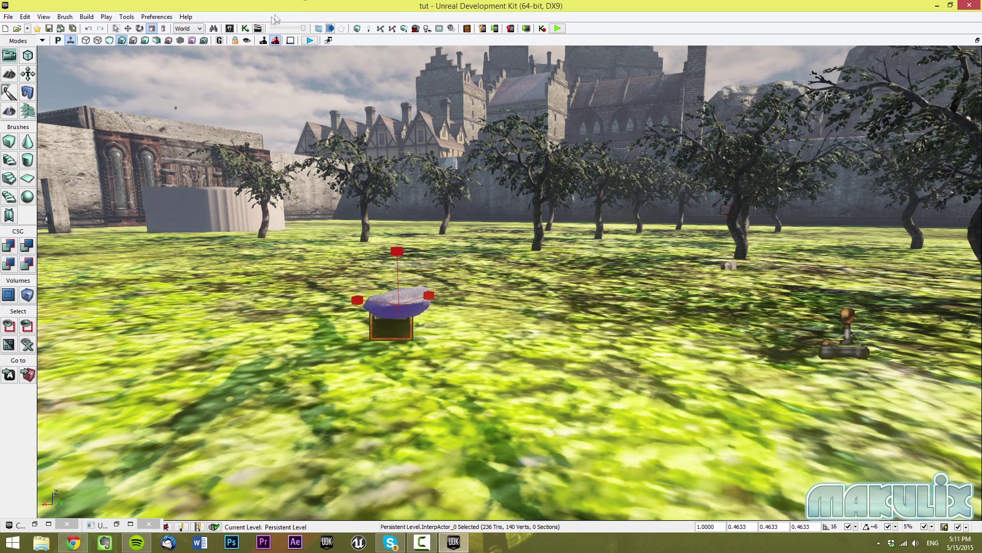
# Playtest carrying the scaled-down rock around the courtyard and exit play.
pyautogui.press('w')
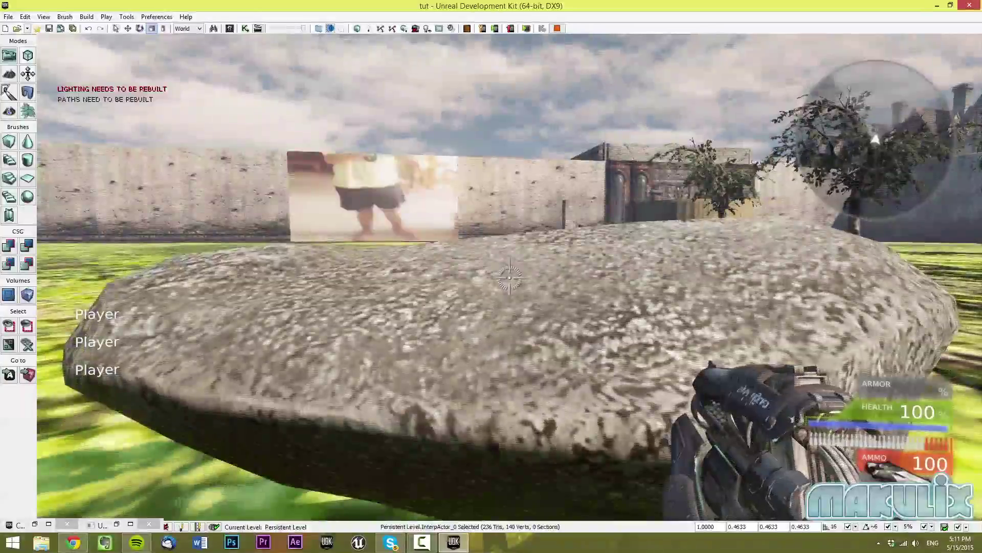
pyautogui.press('a')
pyautogui.press('a')
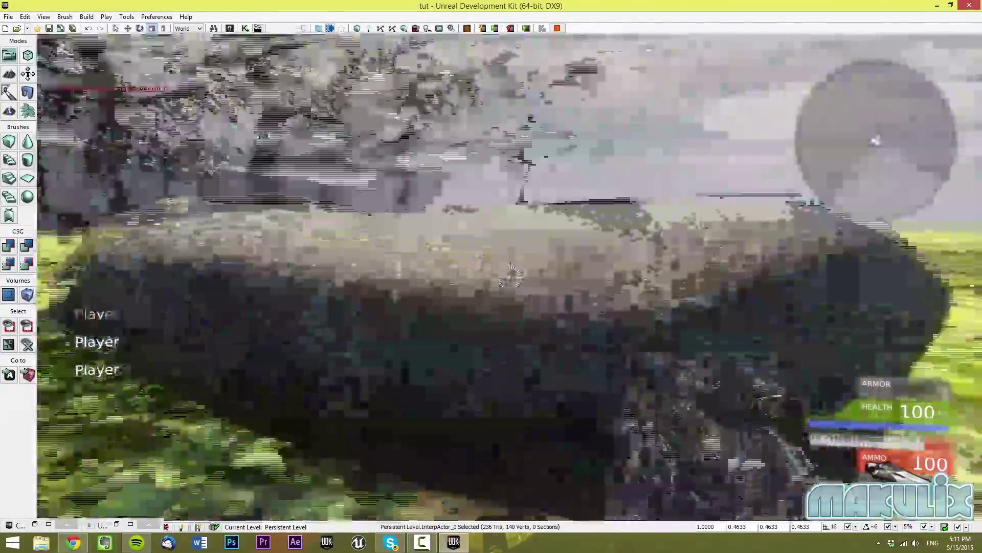
pyautogui.press('a')
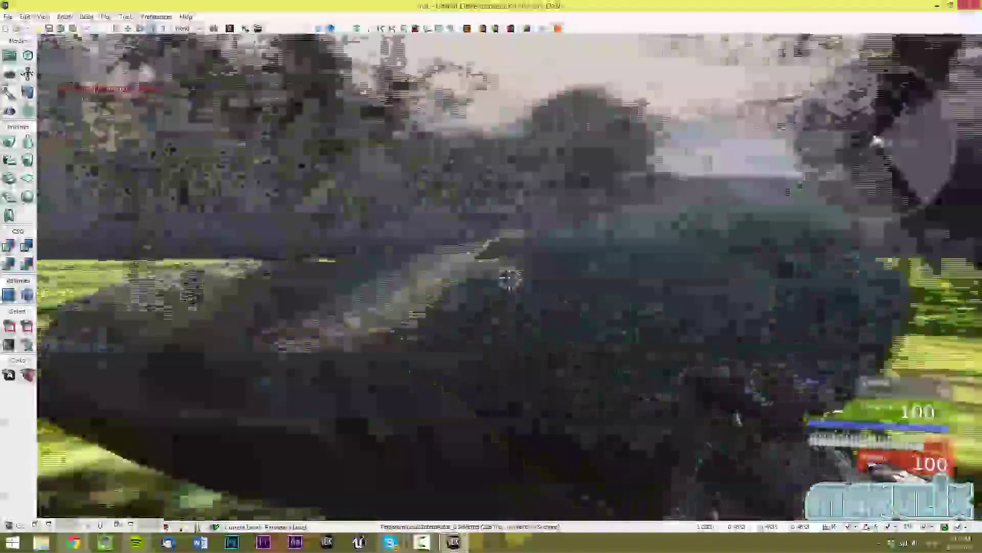
pyautogui.press('a')
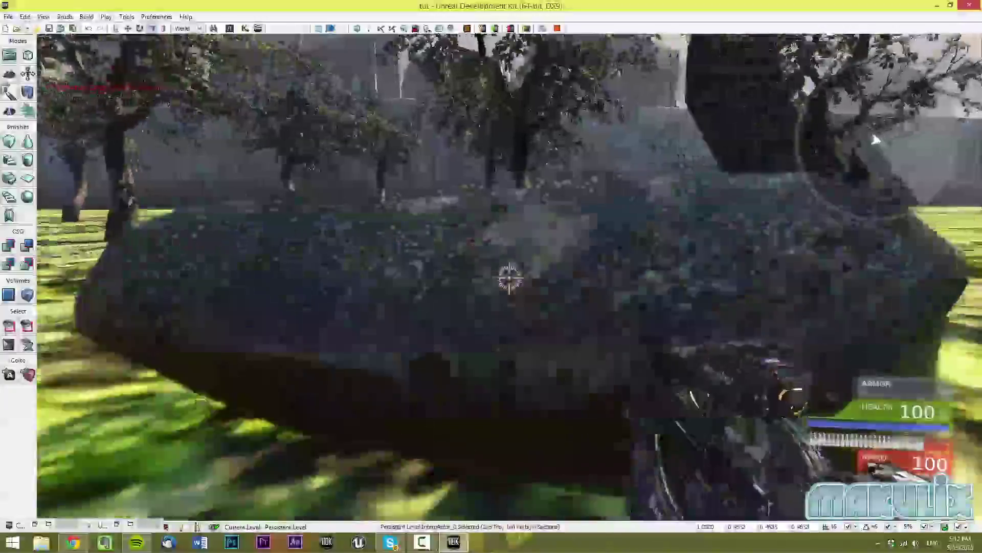
pyautogui.press('a')
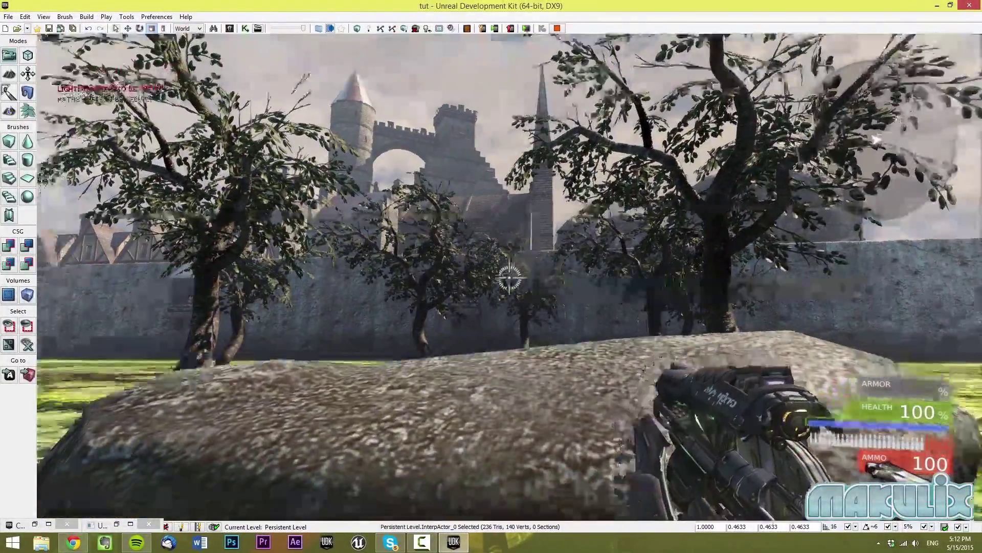
pyautogui.press('Escape')
pyautogui.moveTo(465, 228); pyautogui.dragTo(367, 136, button='right')
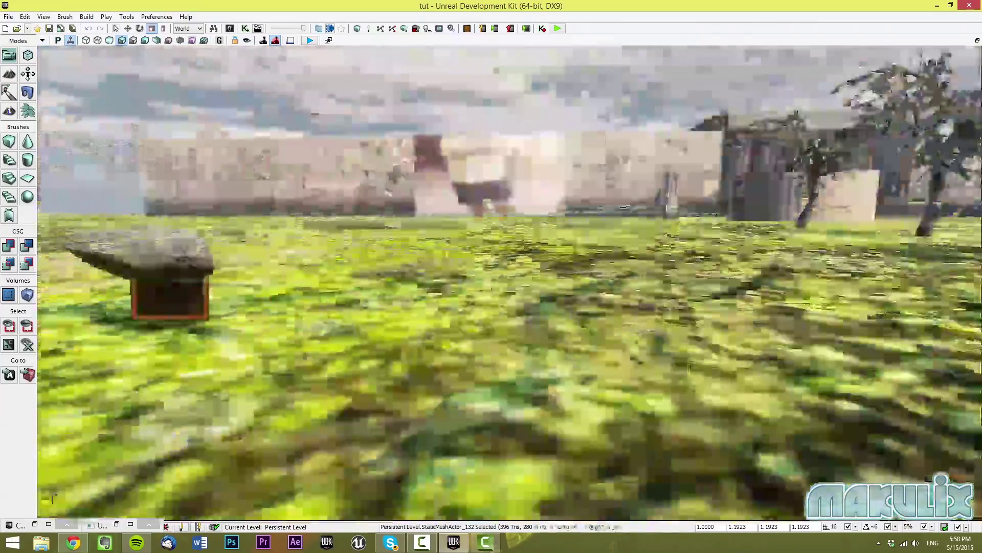
pyautogui.moveTo(492, 276); pyautogui.dragTo(148, 273, button='right')
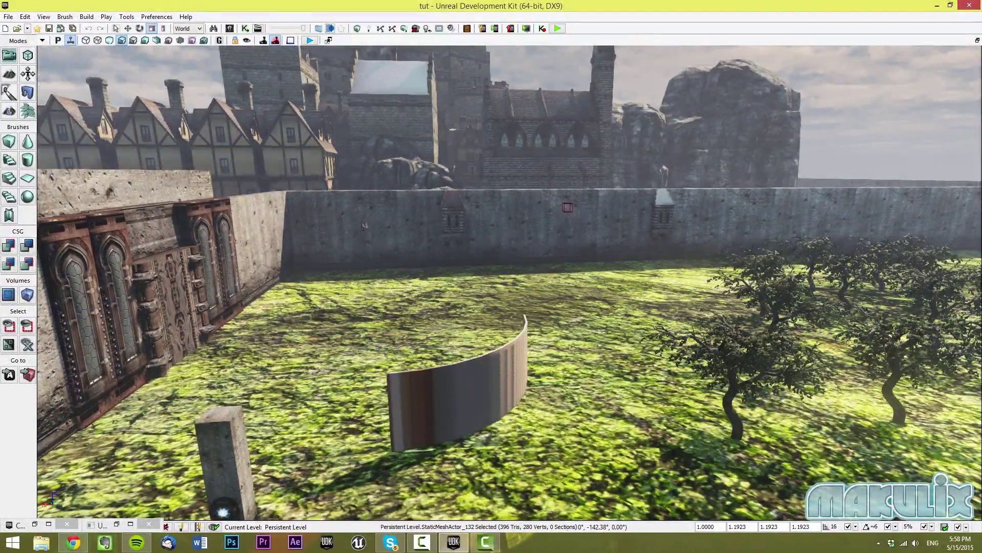